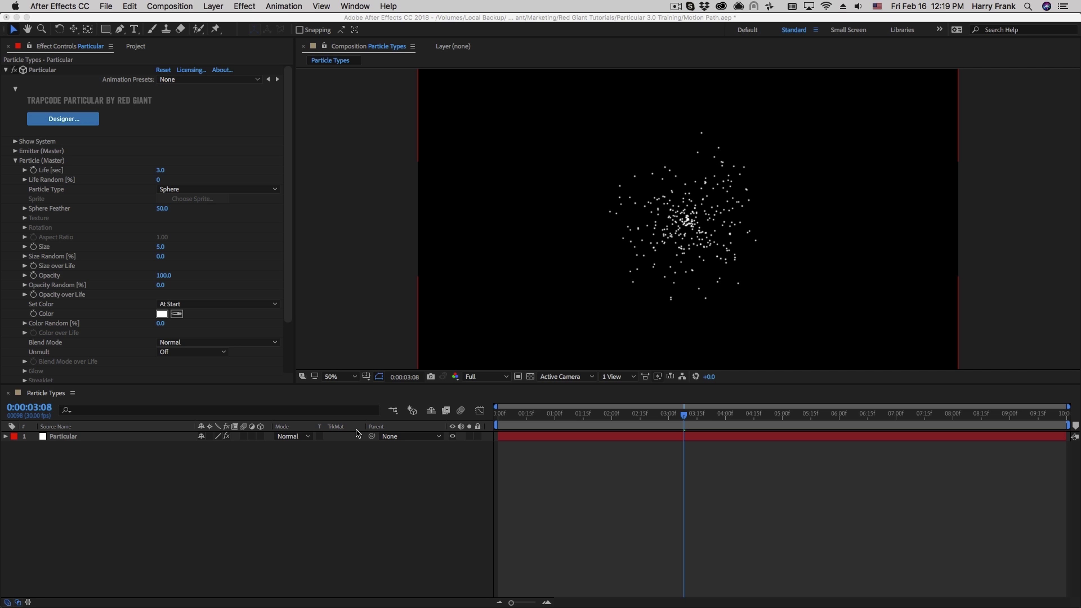
- Open the Particular Designer and look through the particle type options of the Particle Type block
click(118, 166)
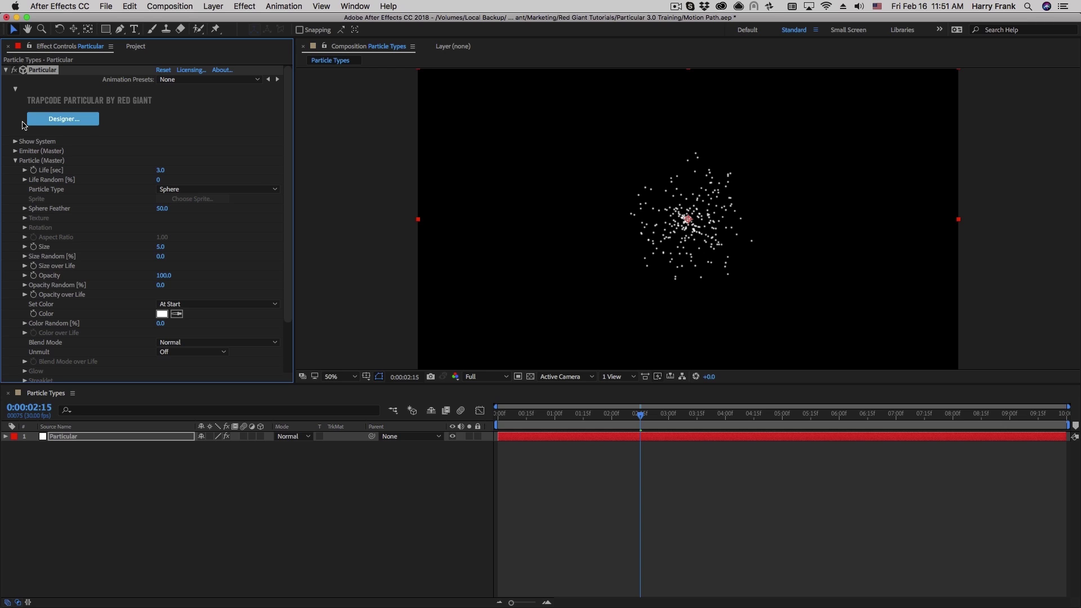
click(58, 119)
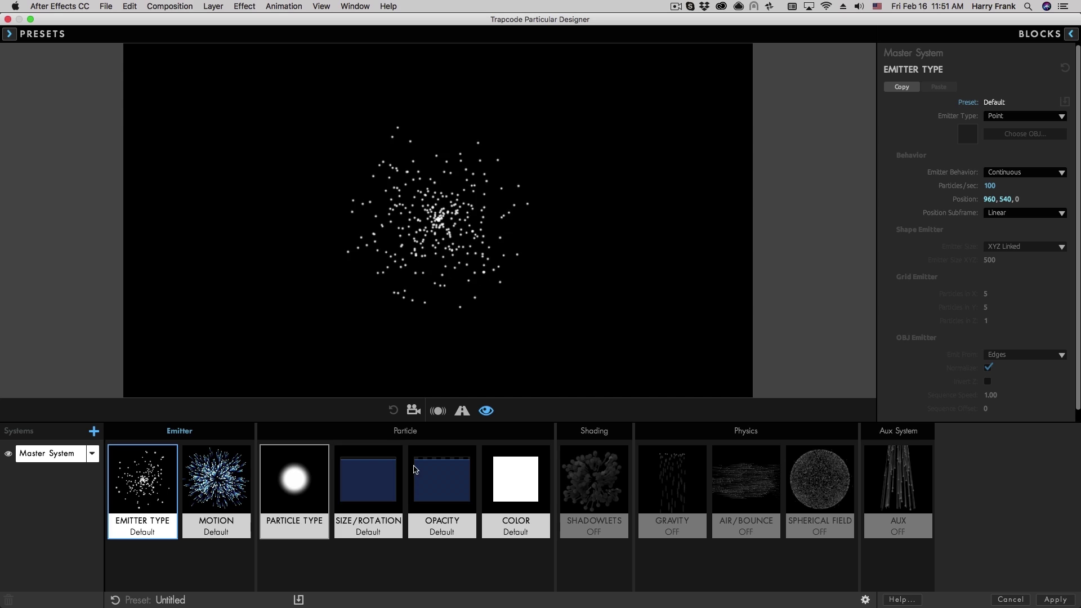
click(325, 474)
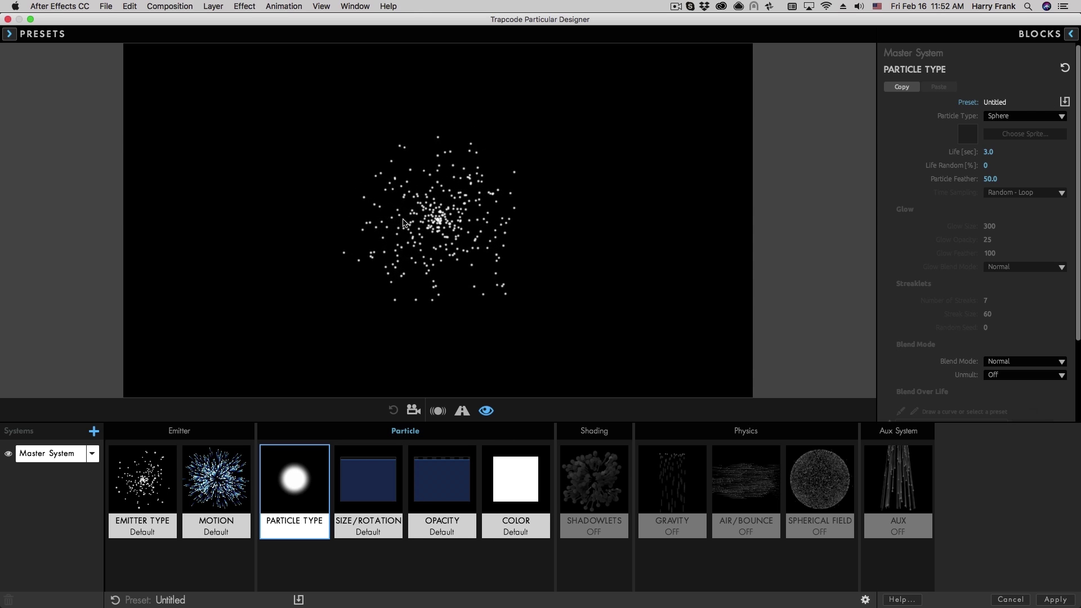
click(1002, 119)
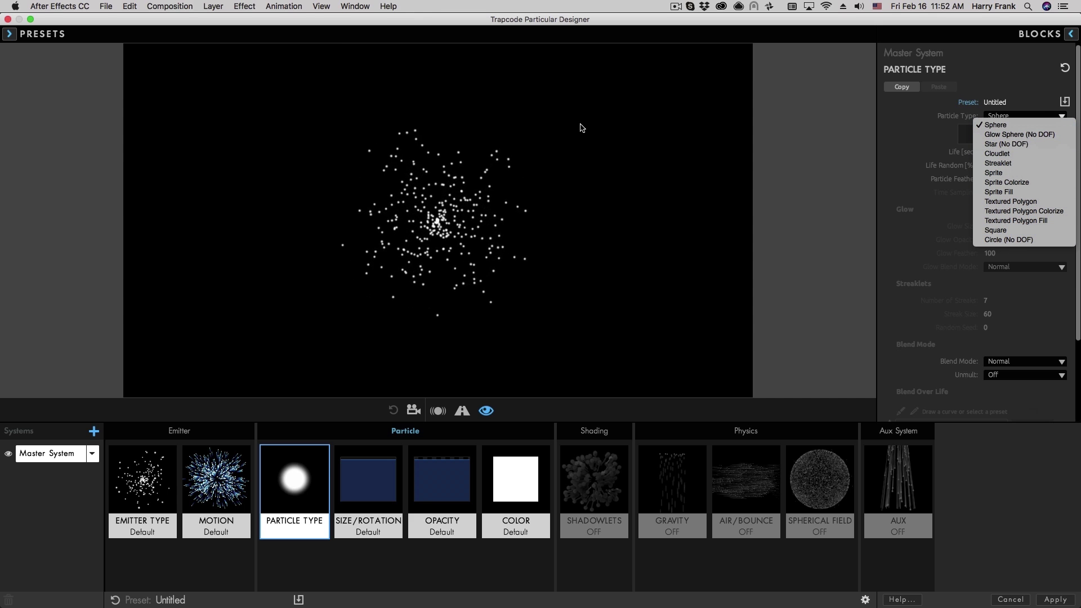
click(466, 181)
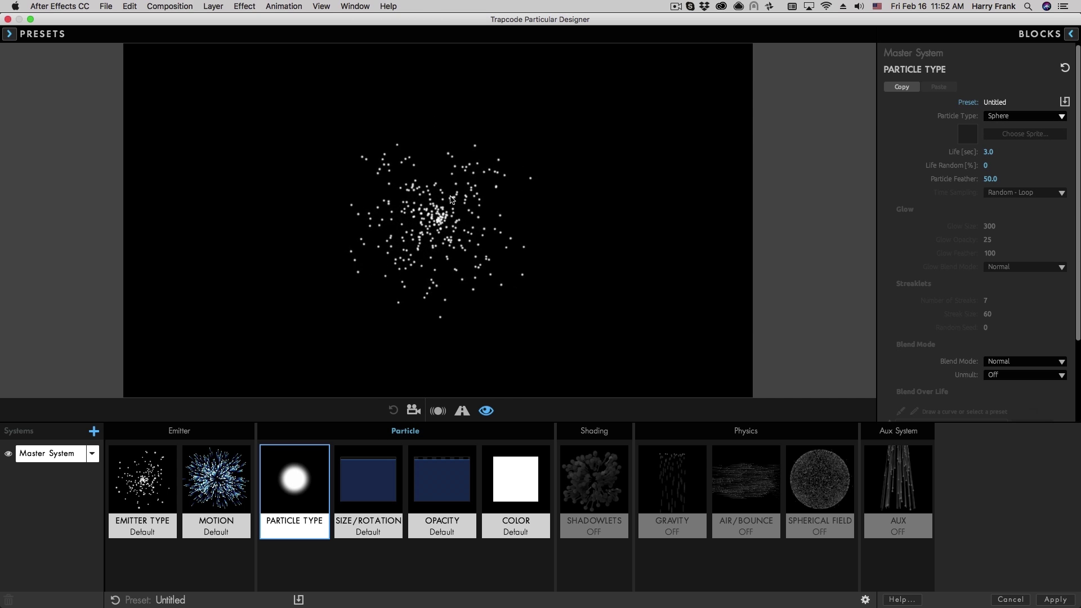
- Set the particle color to orange and change the Color block's Set Color option to Over Life
click(515, 484)
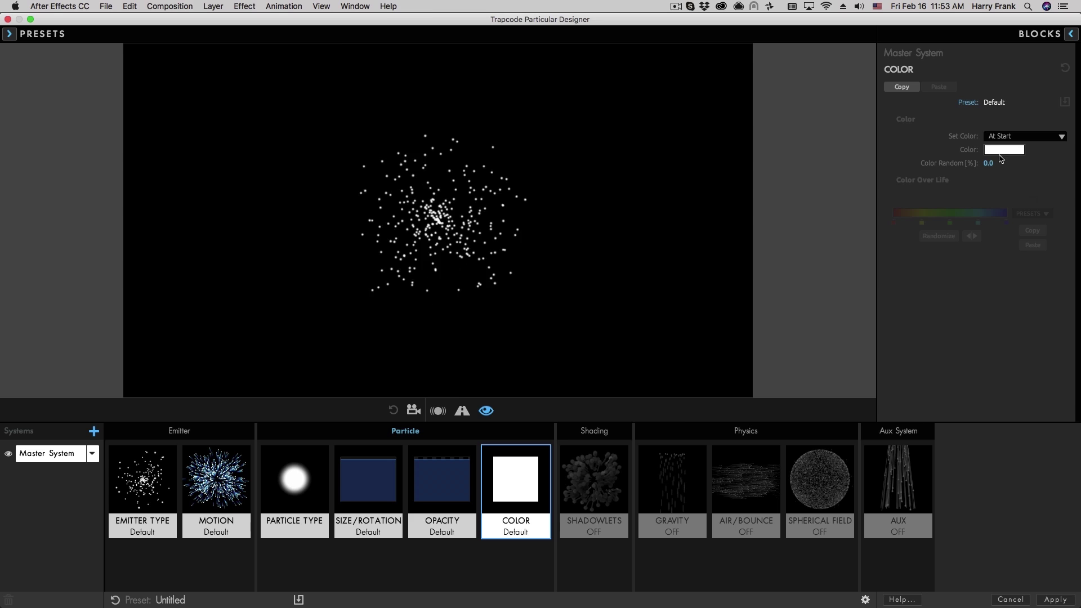
click(1000, 153)
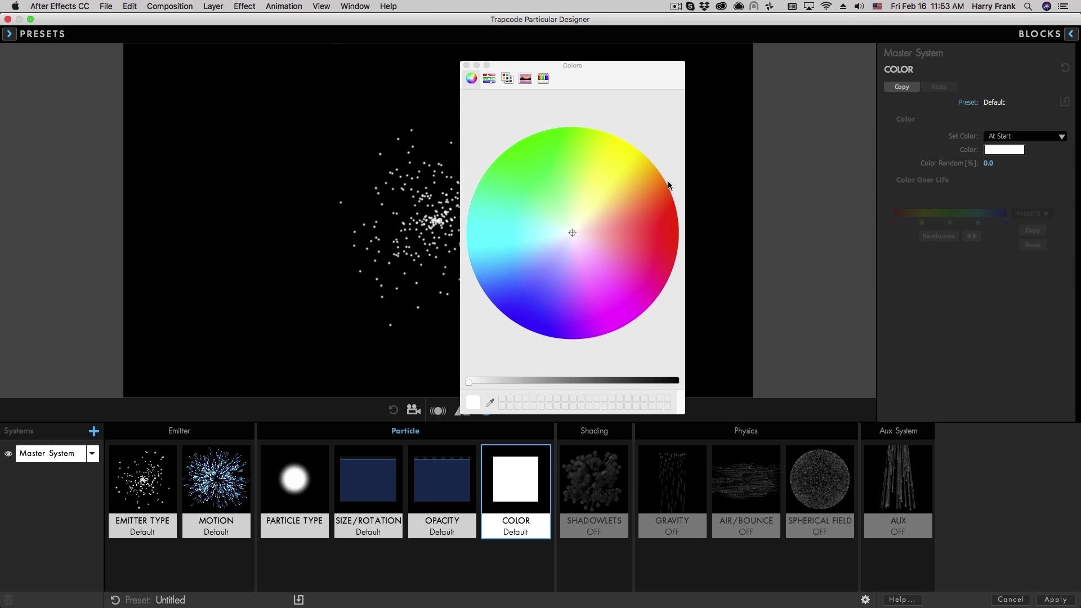
drag(668, 185, 657, 185)
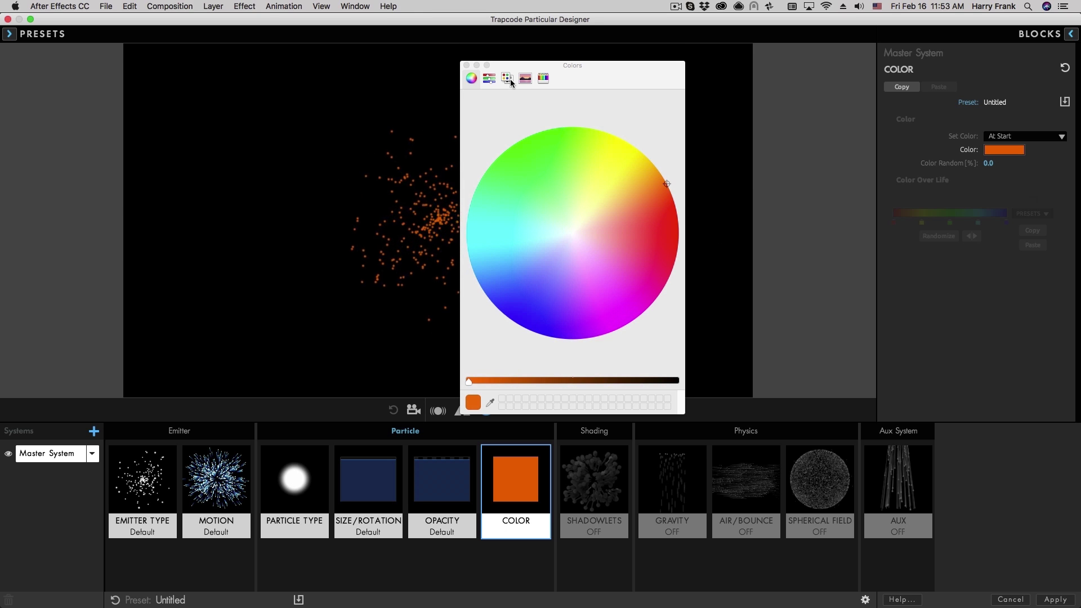
click(467, 64)
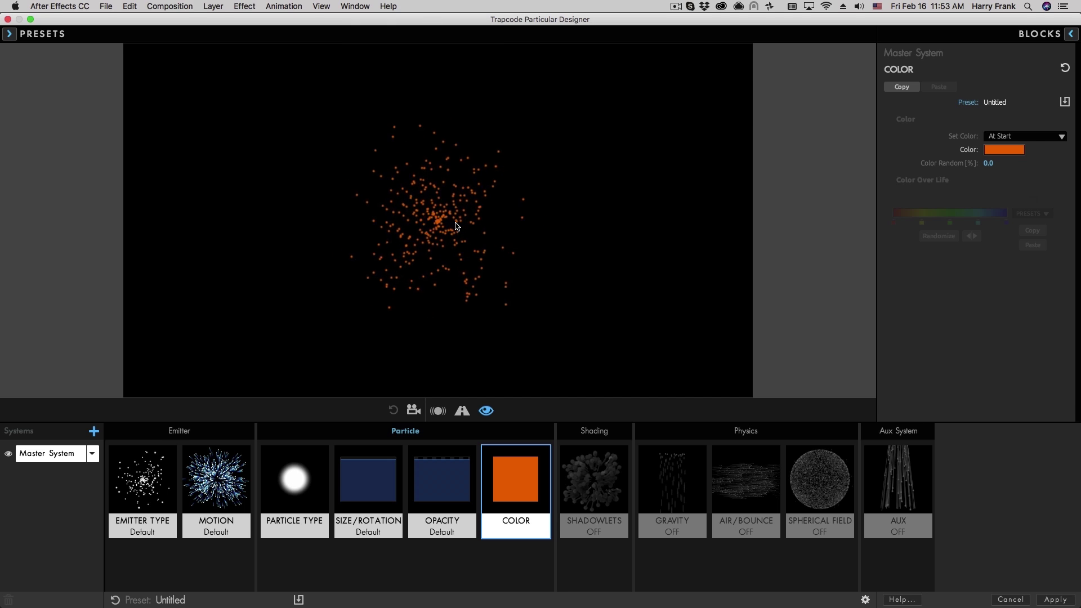
click(994, 137)
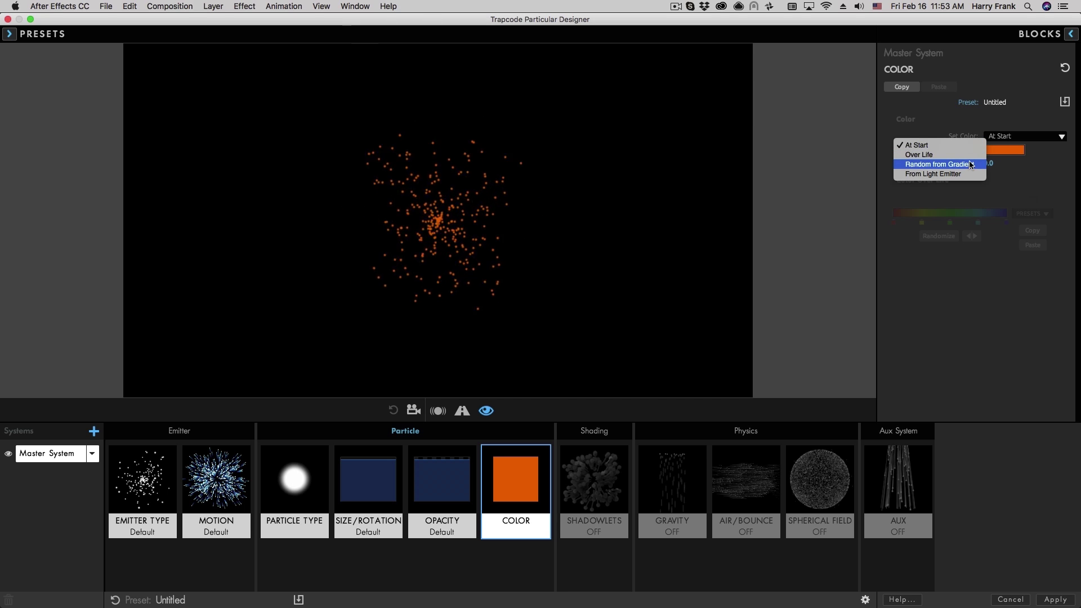
click(969, 156)
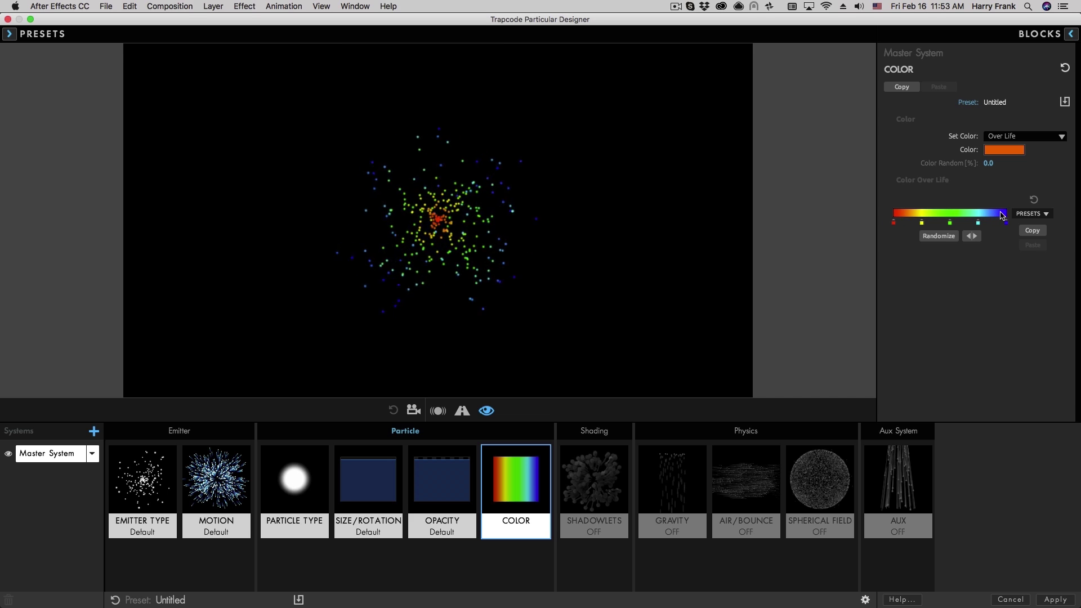
- Increase the Emitter Type block's particles per second for a much denser particle burst
click(142, 484)
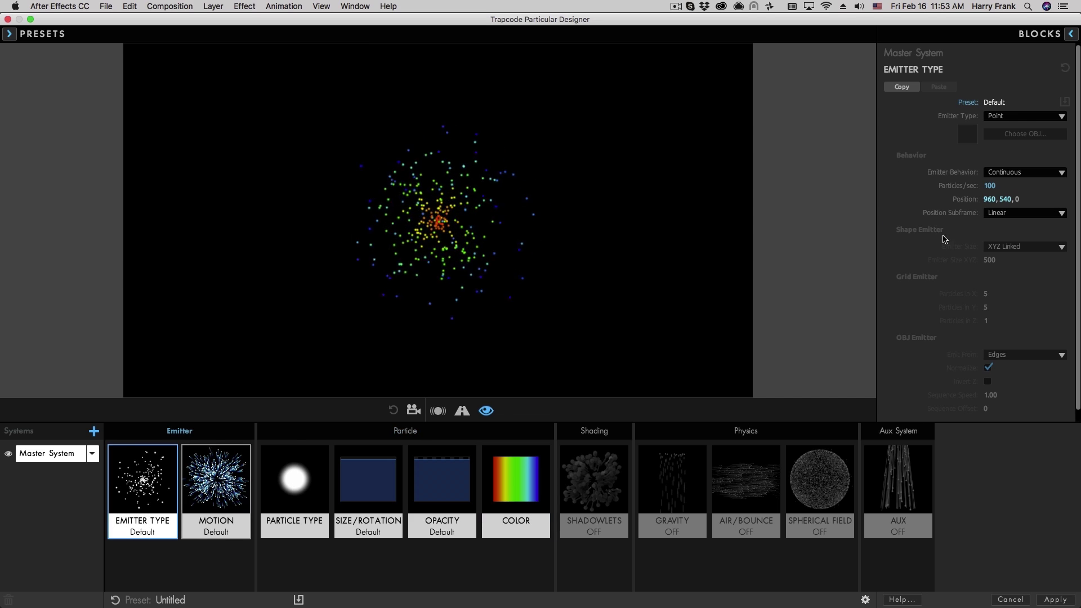
drag(989, 185, 1076, 185)
- Set the particles to be colored Random from Gradient, using the rainbow gradient preset
click(516, 481)
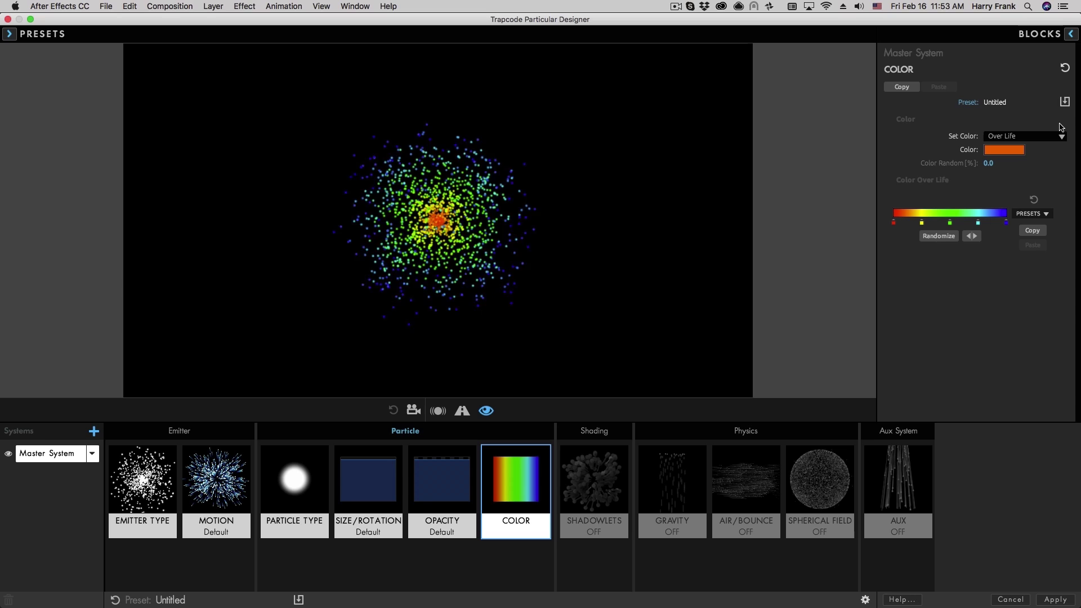
click(1003, 141)
click(939, 164)
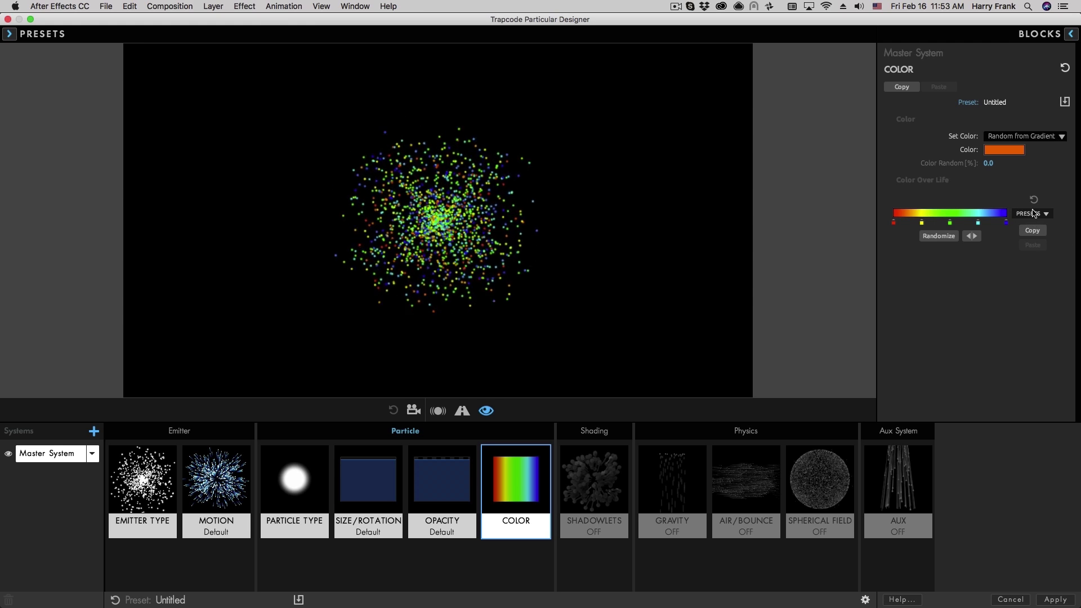
click(1031, 213)
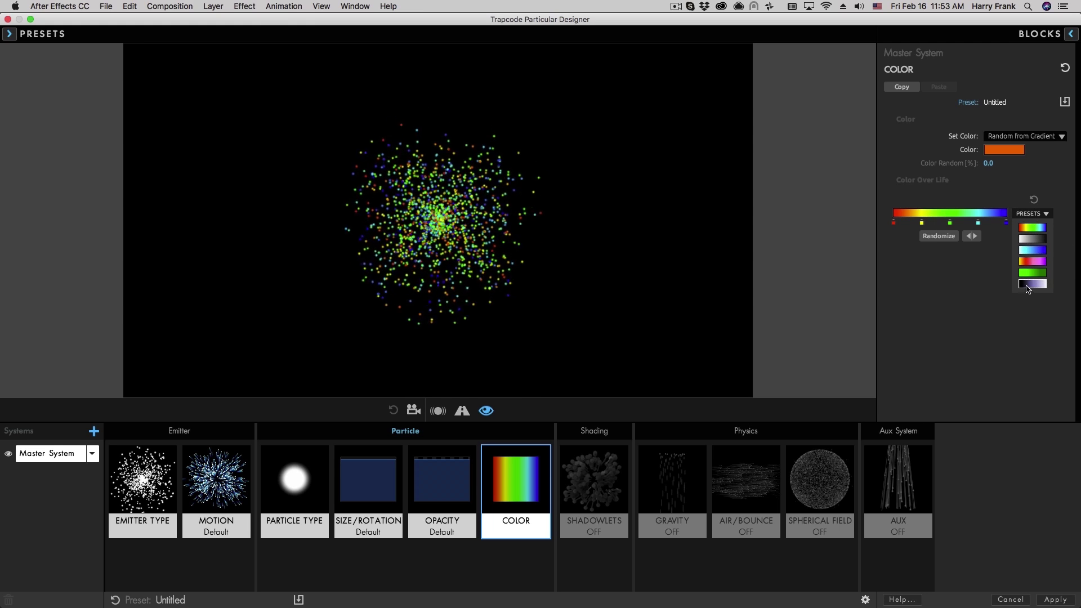
click(1028, 227)
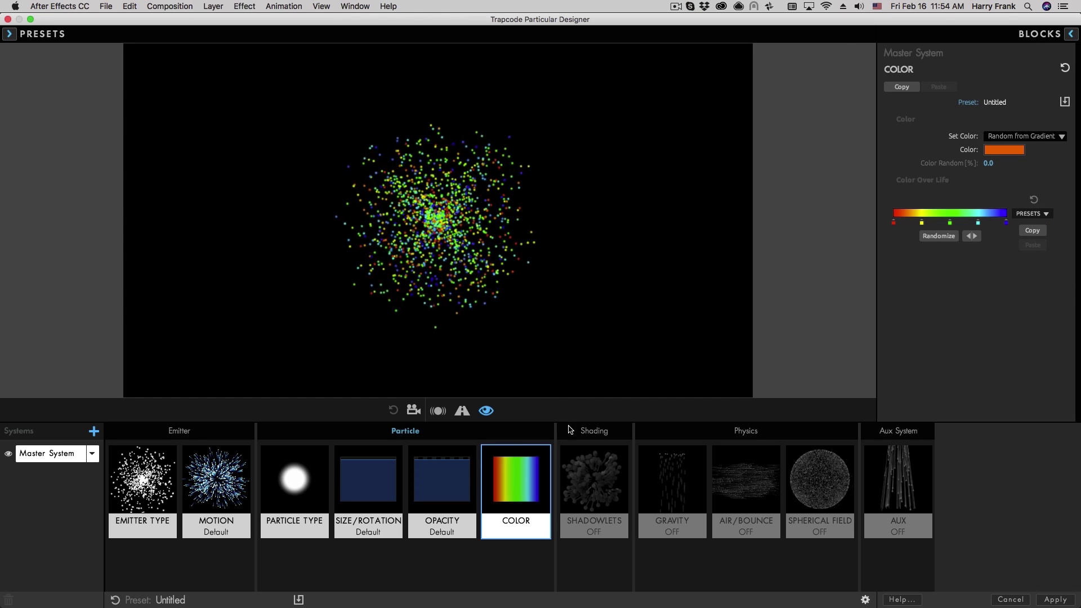
- Apply the Santa Fe color block preset to the particles
double_click(516, 475)
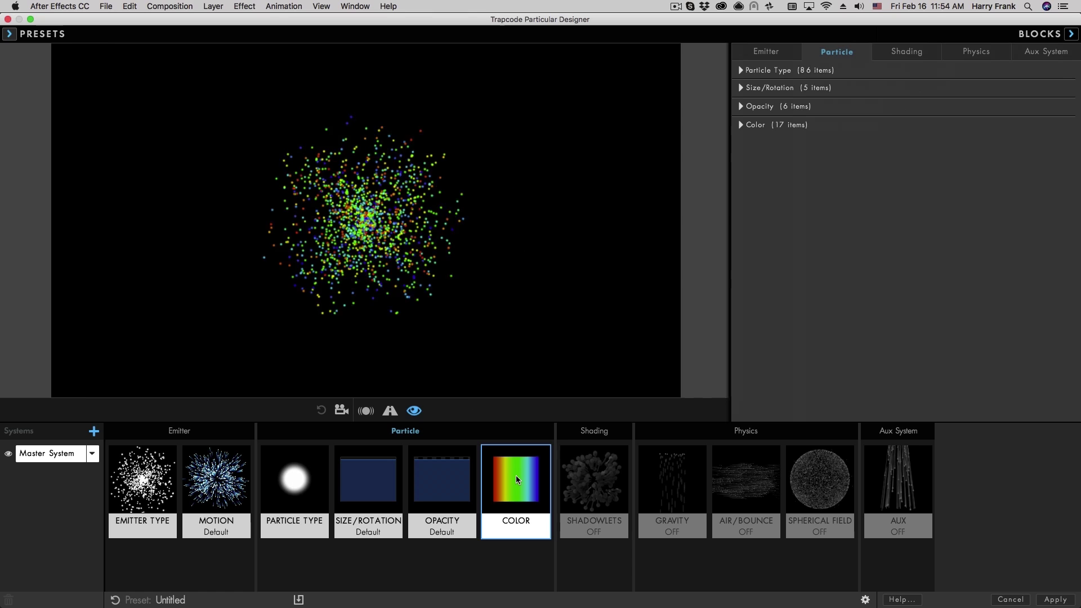
click(742, 125)
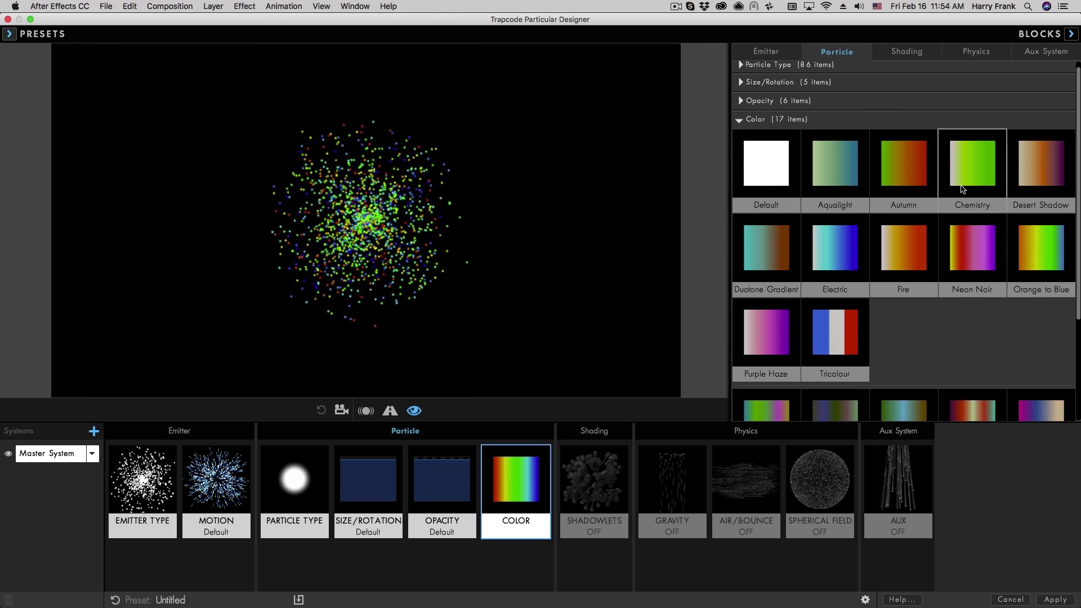
scroll(751, 315, down, 3)
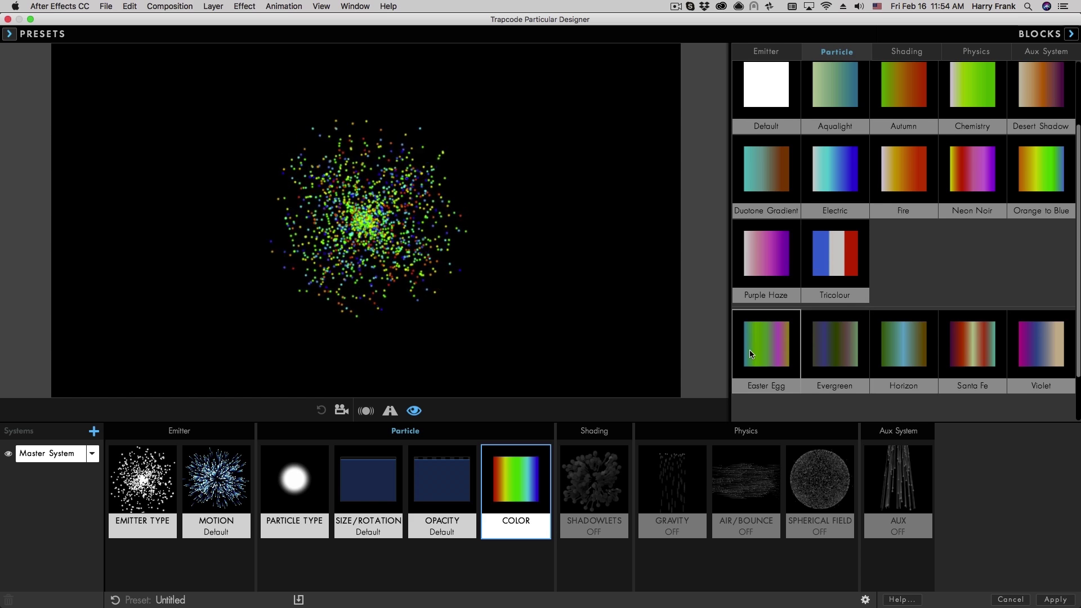
click(962, 333)
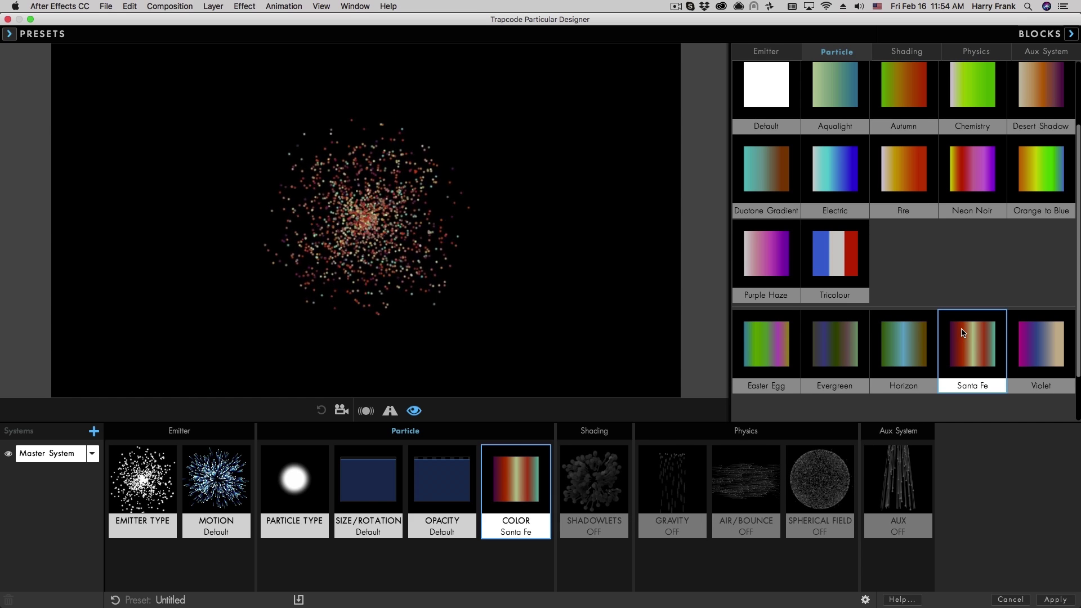
- Randomize the colors of the particle gradient in the Color block
click(508, 482)
click(941, 238)
click(942, 238)
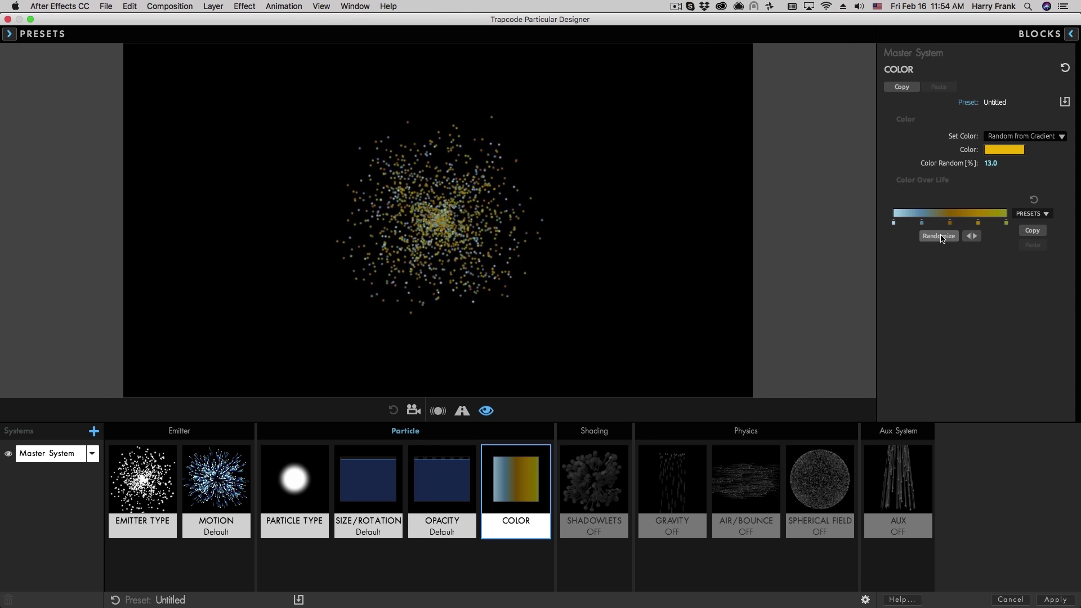
right_click(523, 473)
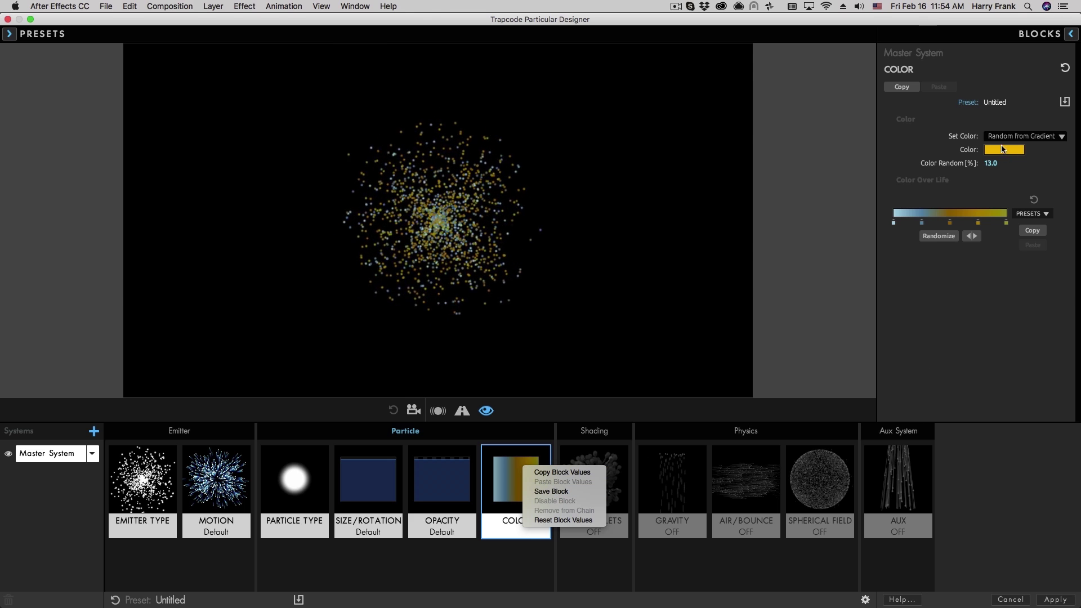
click(993, 139)
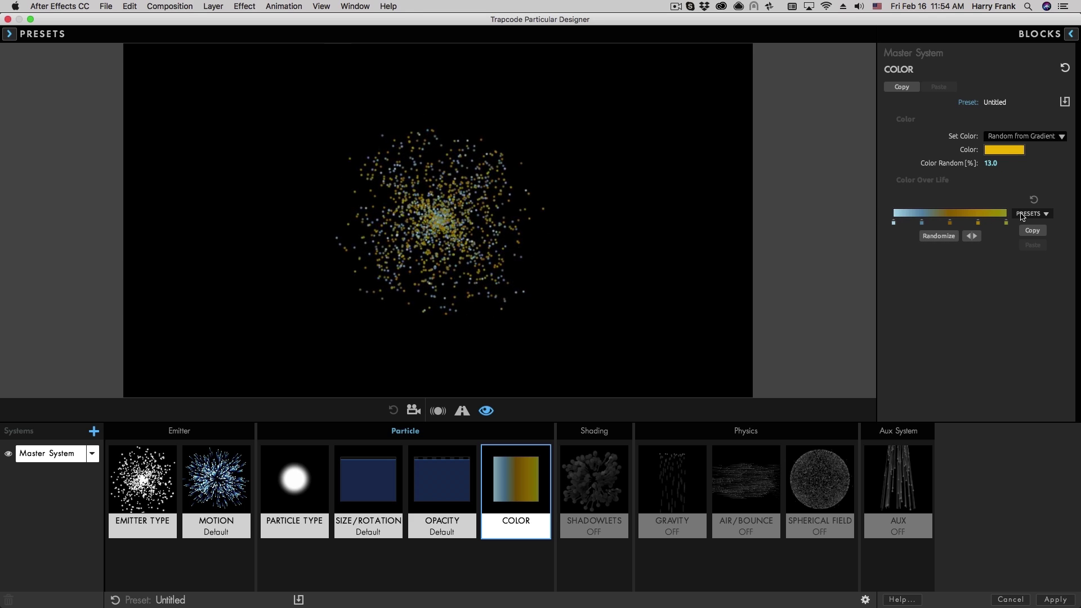
- Reset the Color block to its default values and set the particle color to orange
click(1064, 67)
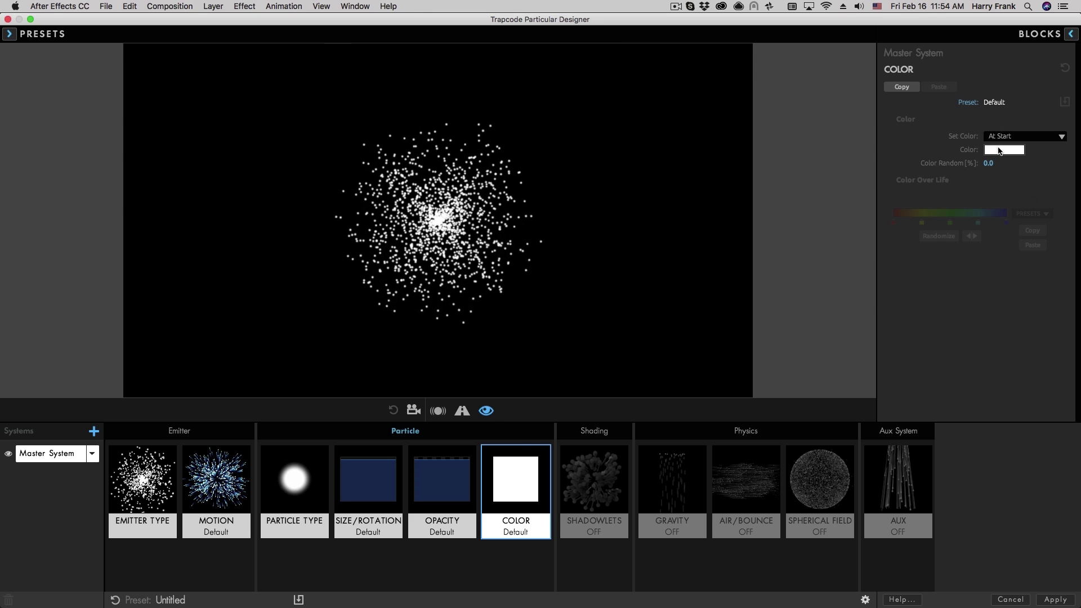
click(999, 150)
mouse_move(658, 211)
mouse_down()
mouse_move(664, 180)
mouse_move(673, 205)
mouse_up()
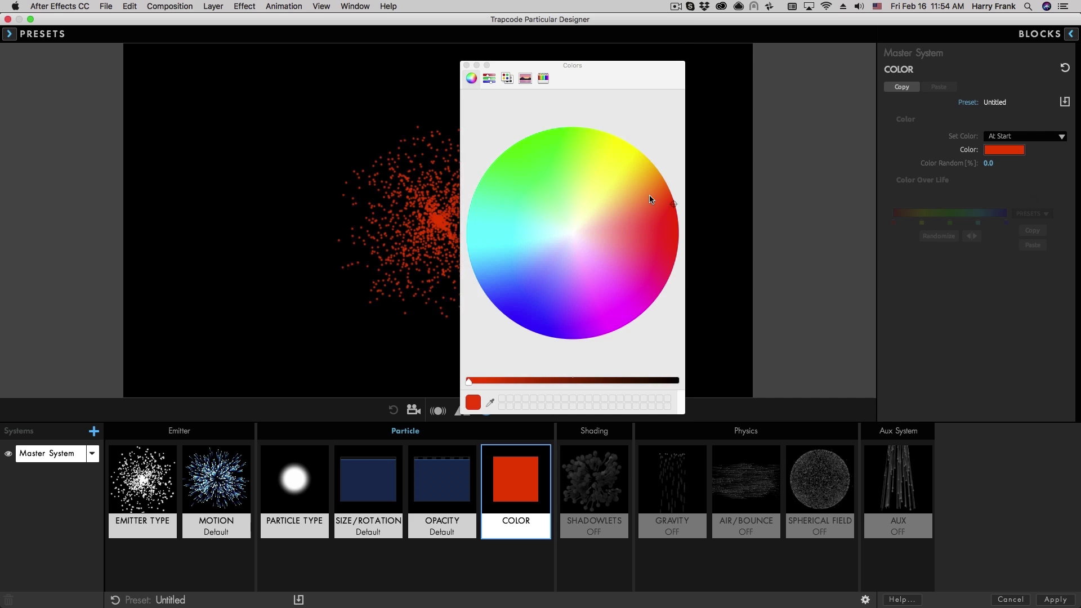
click(650, 199)
- Set the particle size to 26 in the Size/Rotation block
click(363, 478)
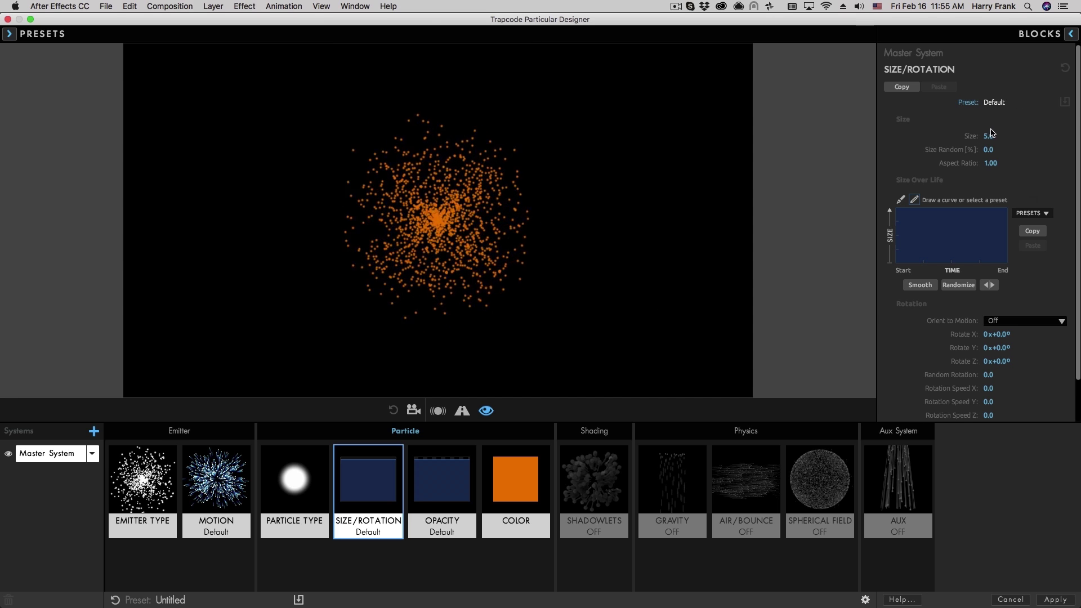
drag(988, 136, 1018, 136)
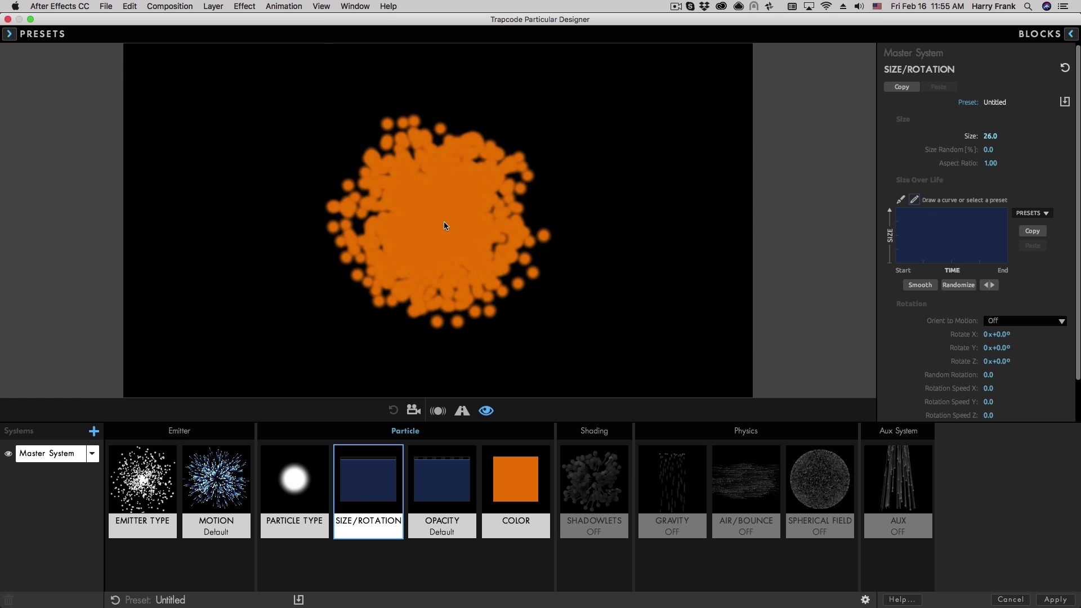
- Draw a dip in the middle of the Size Over Life curve and replace it with the linearly decreasing curve preset
drag(898, 209, 953, 237)
click(901, 200)
click(913, 200)
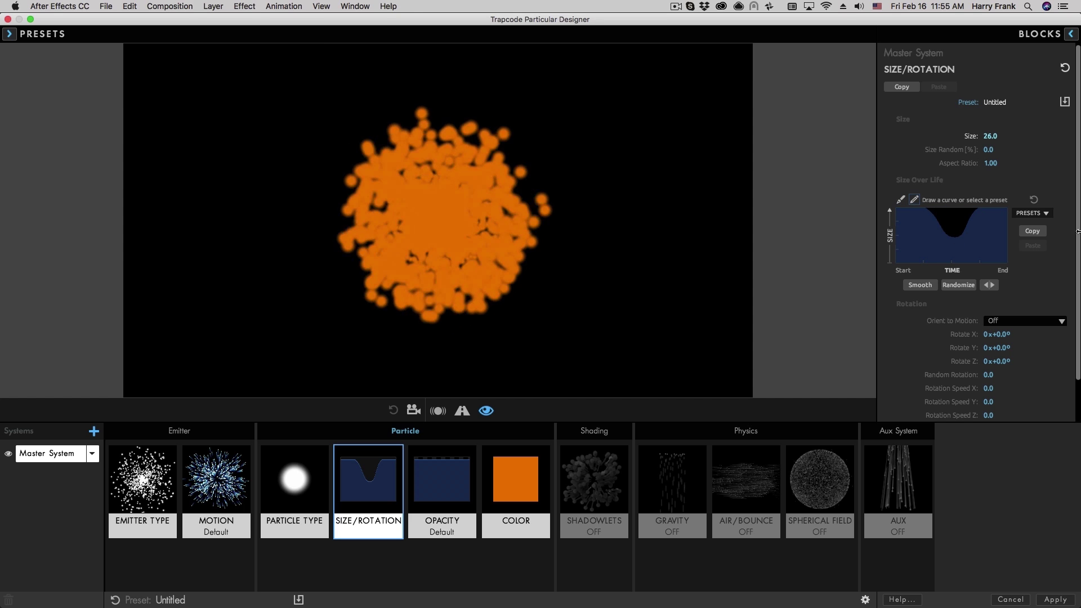
click(1042, 212)
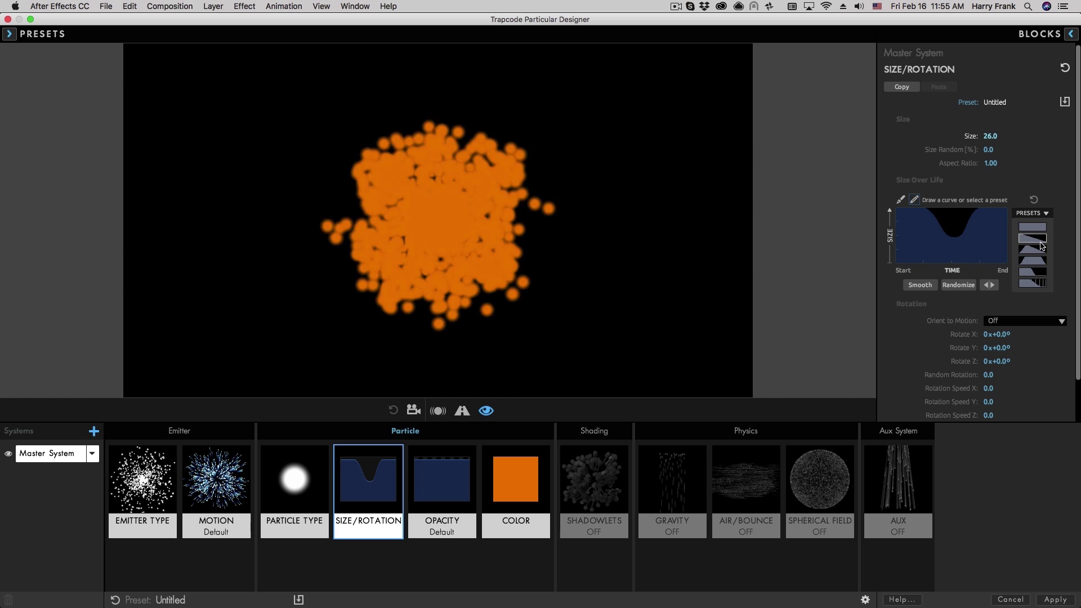
click(1041, 246)
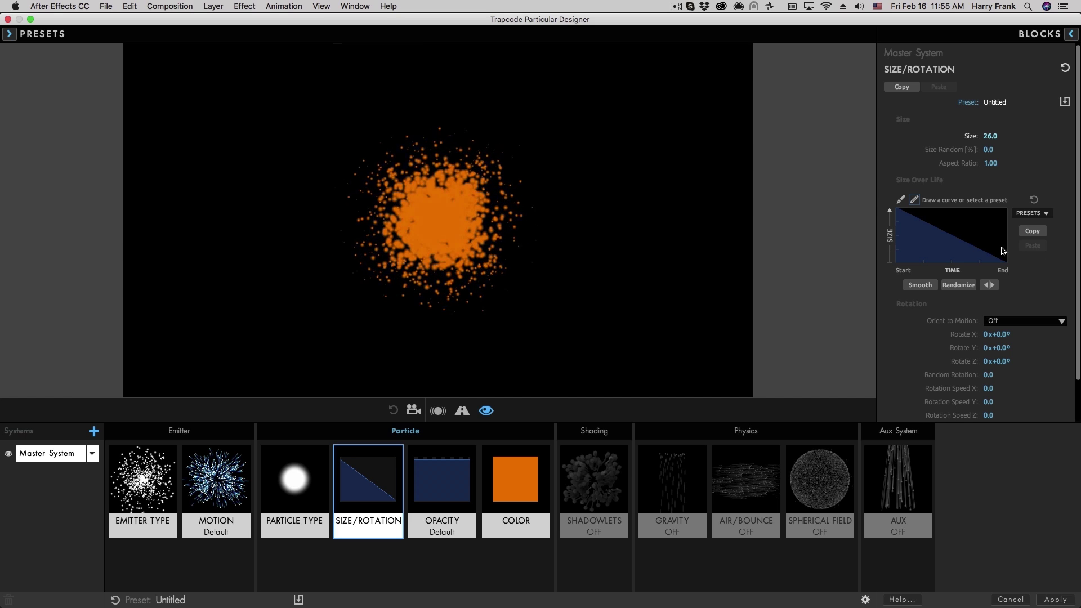
- Apply the Linear Scale preset to the Size/Rotation block and set the particle size to 30
double_click(355, 486)
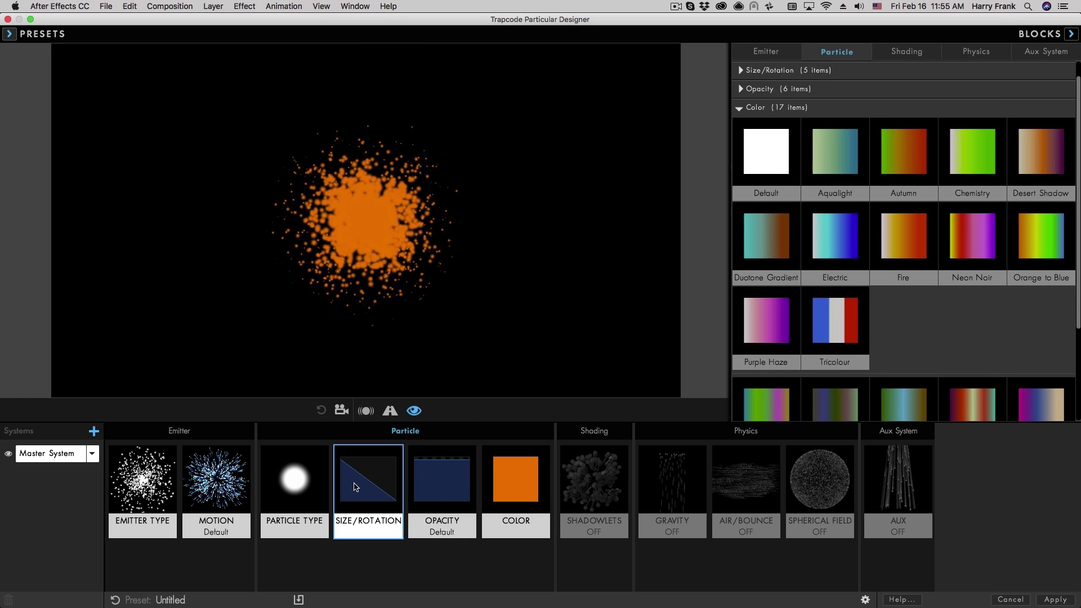
click(742, 109)
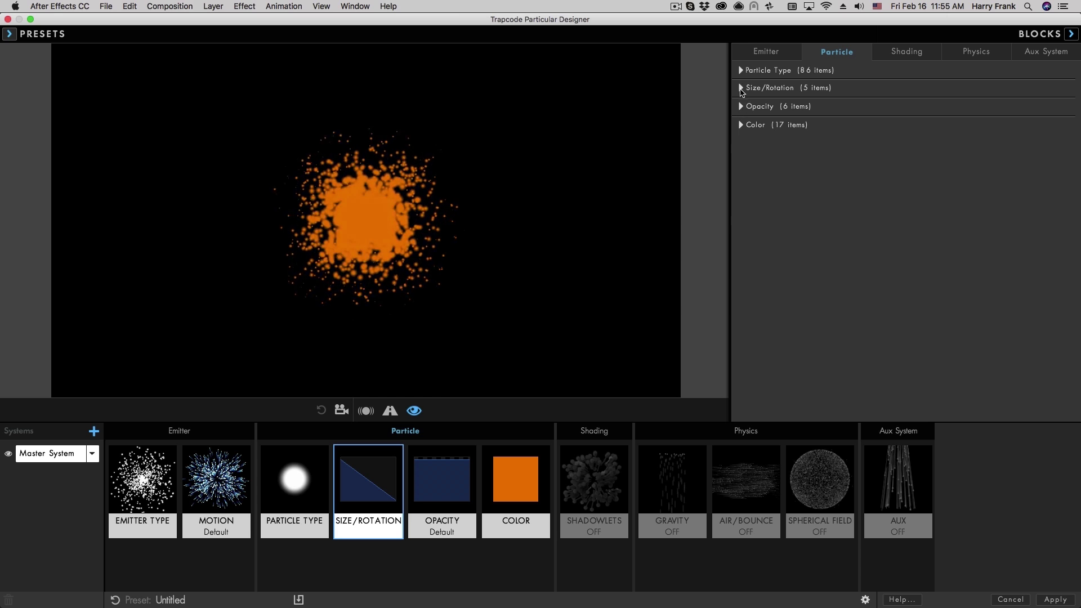
click(741, 89)
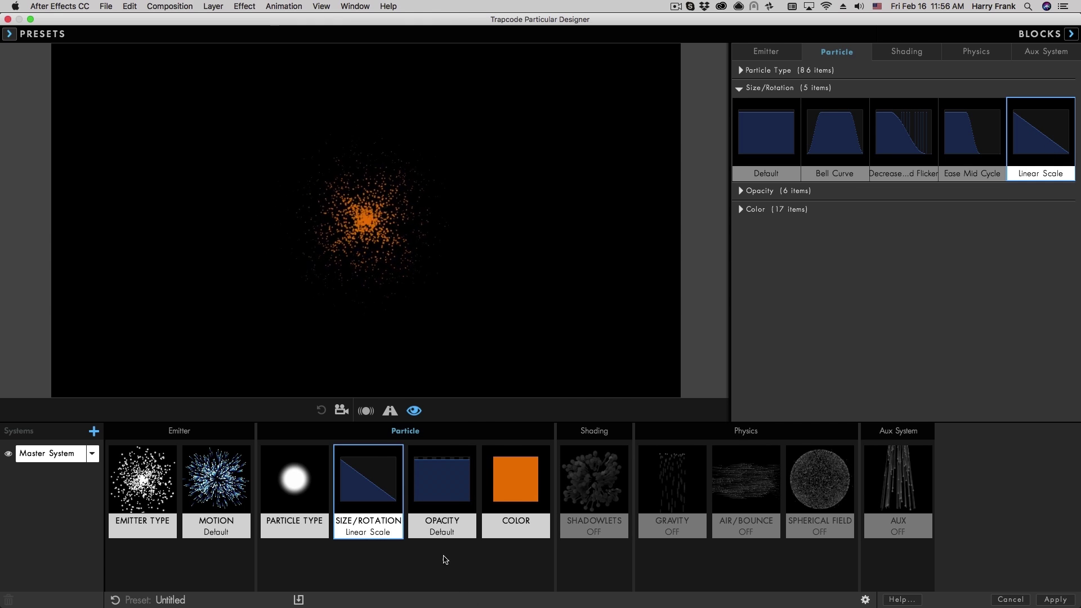
click(353, 482)
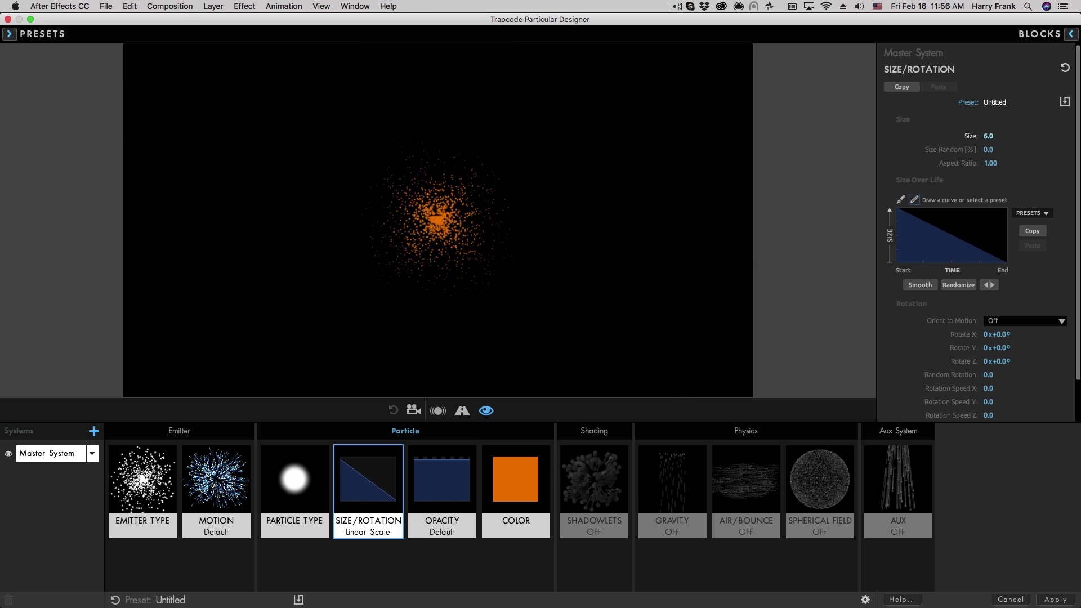
drag(988, 136, 1002, 135)
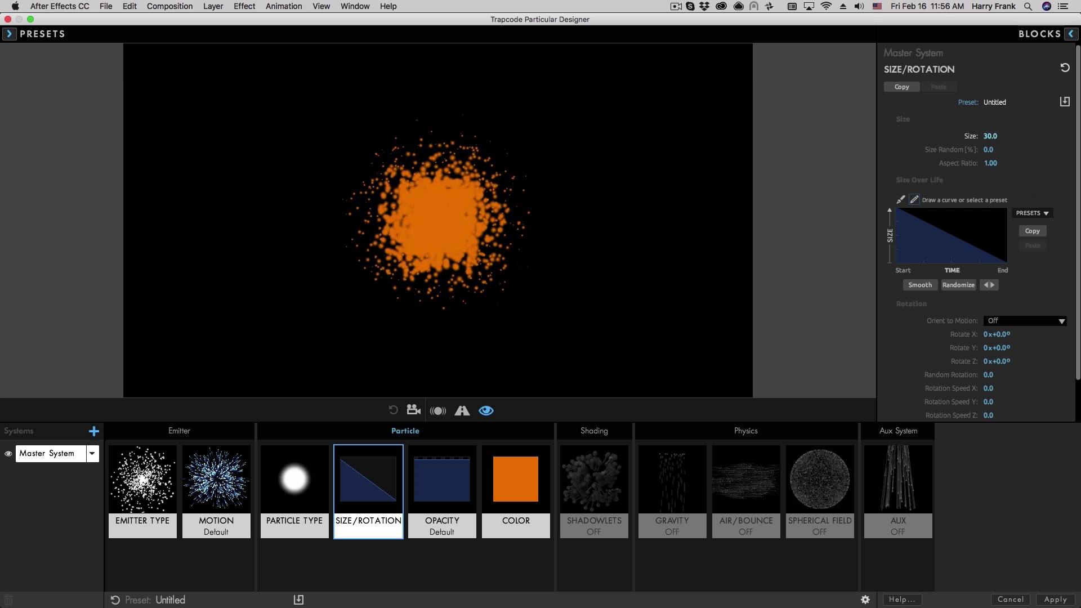
- Reapply the linearly decreasing Size Over Life preset and set the Particle Type block's Blend Mode to Screen
click(1026, 213)
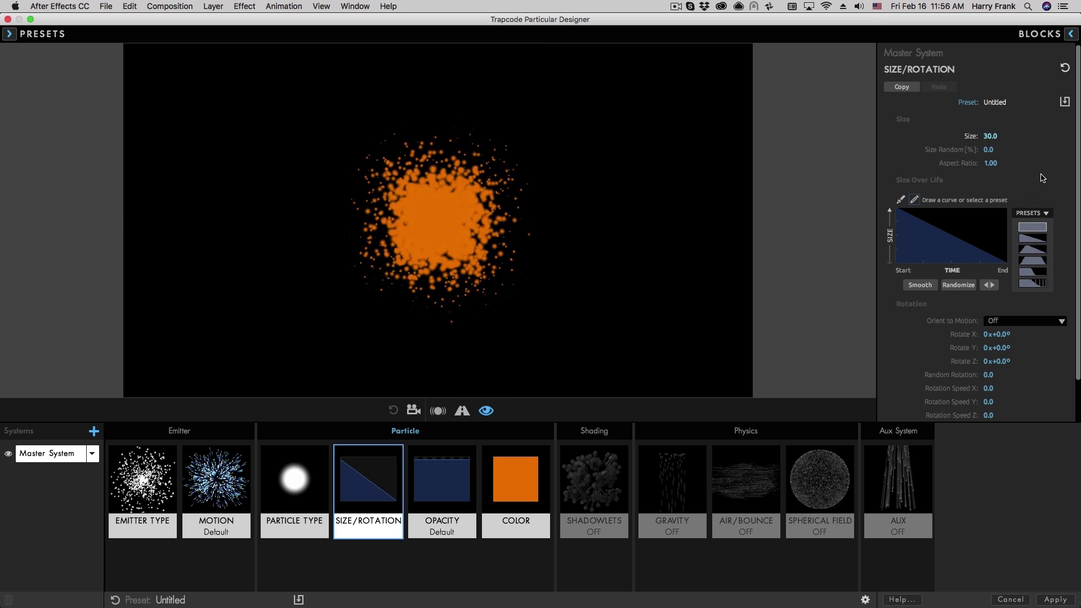
click(1038, 242)
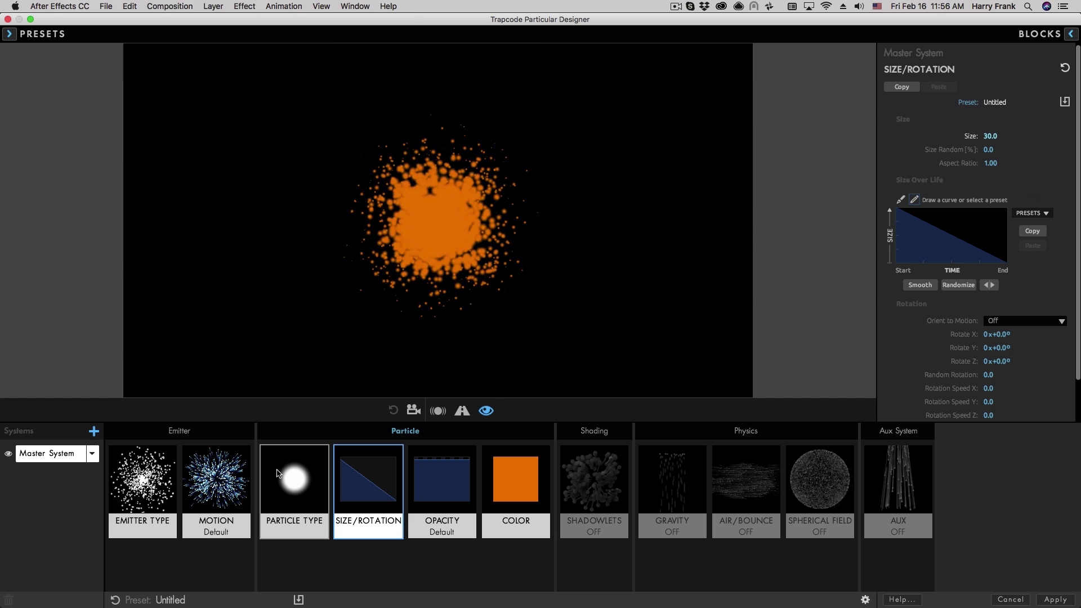
click(294, 484)
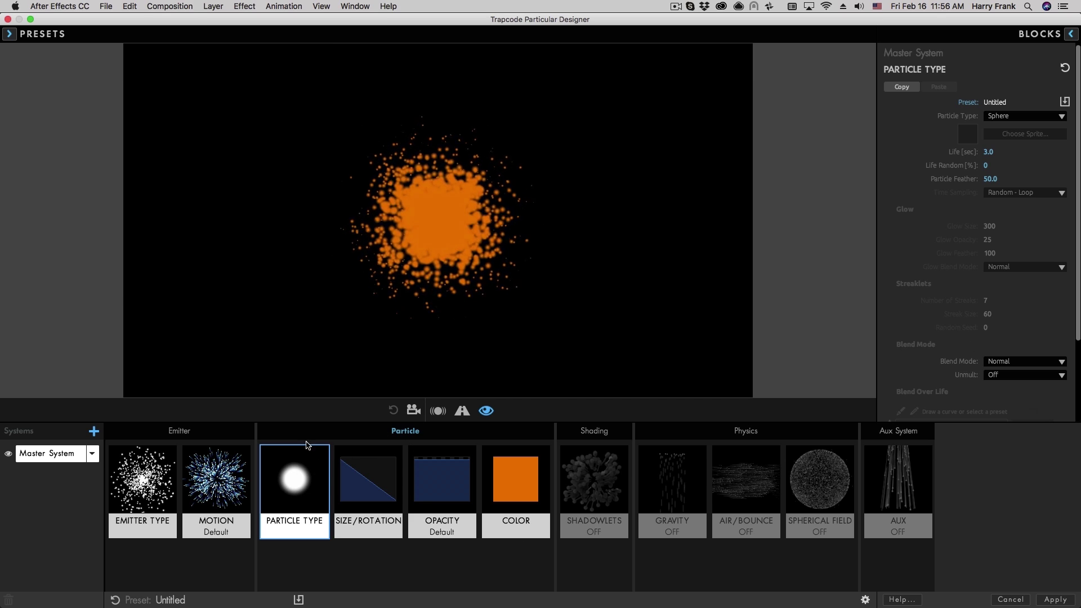
click(994, 363)
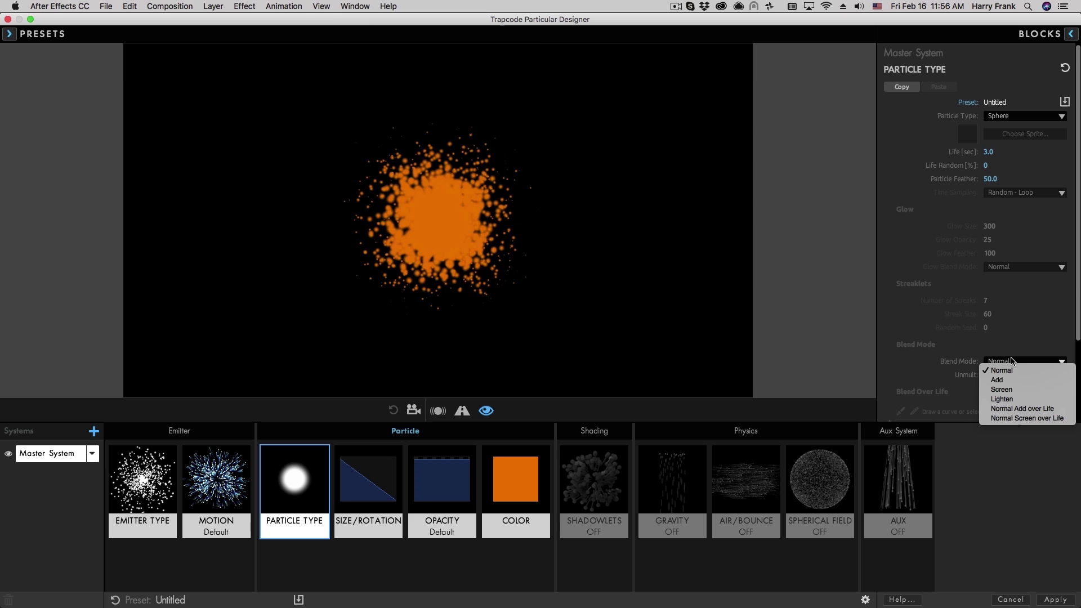
click(996, 391)
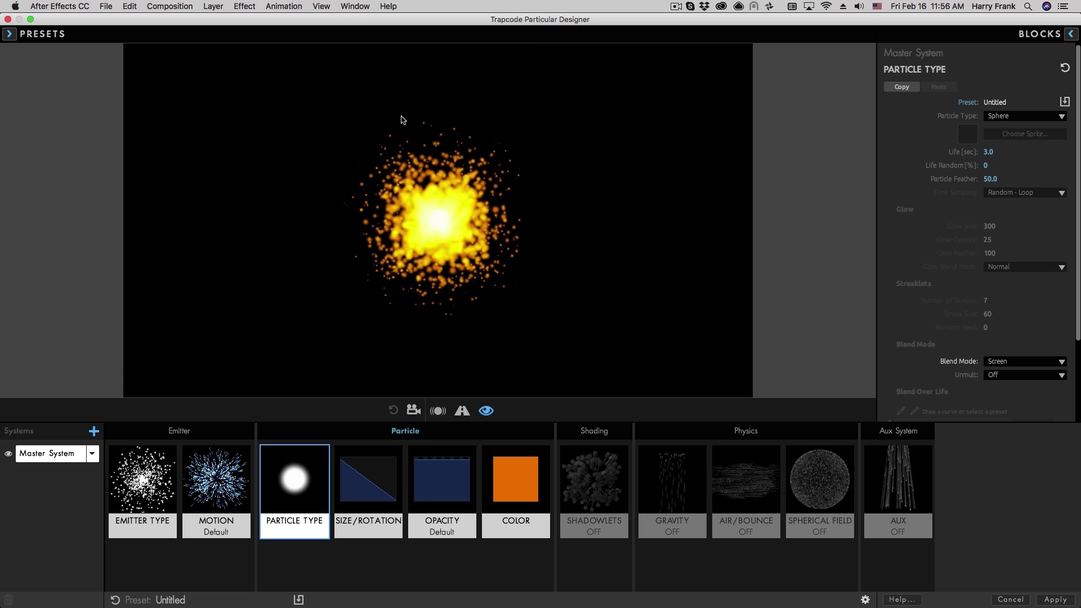
mouse_move(403, 236)
mouse_down()
mouse_move(344, 203)
mouse_move(392, 251)
mouse_move(462, 232)
mouse_move(462, 207)
mouse_move(449, 246)
mouse_move(419, 282)
mouse_move(309, 203)
mouse_move(455, 213)
mouse_move(458, 179)
mouse_move(441, 234)
mouse_move(350, 228)
mouse_move(397, 200)
mouse_move(501, 234)
mouse_up()
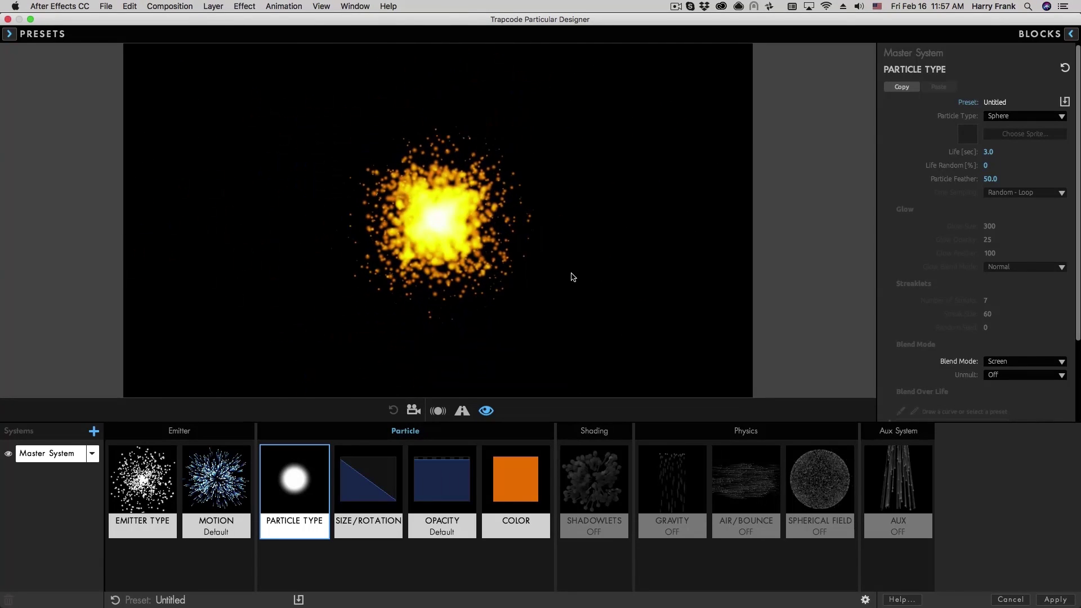
- Change the particle type to Glow Sphere (No DOF) and set its Glow Blend Mode to Screen
click(1004, 116)
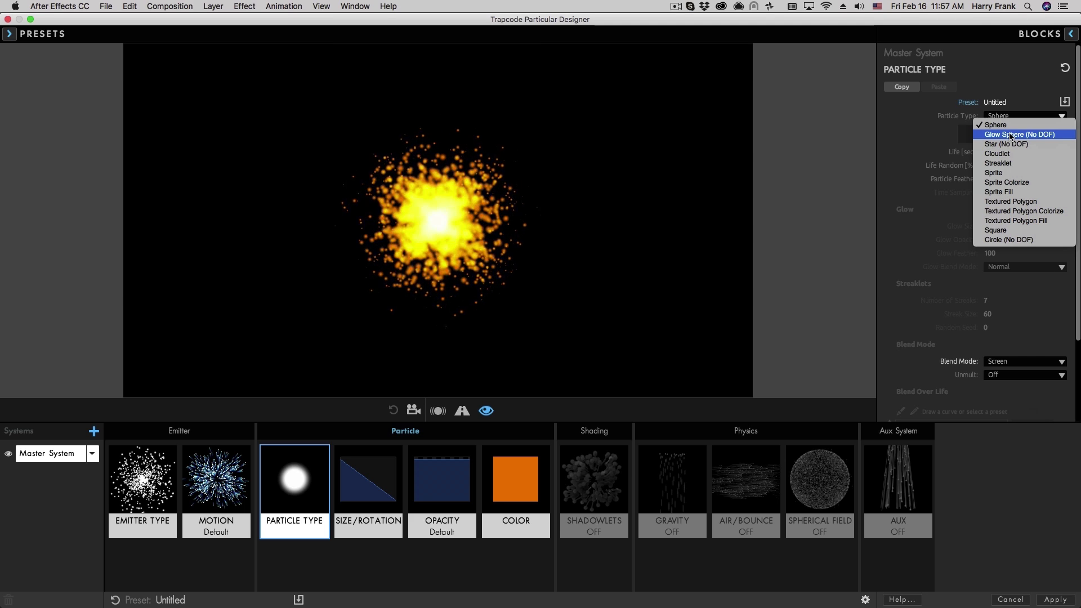
click(1007, 136)
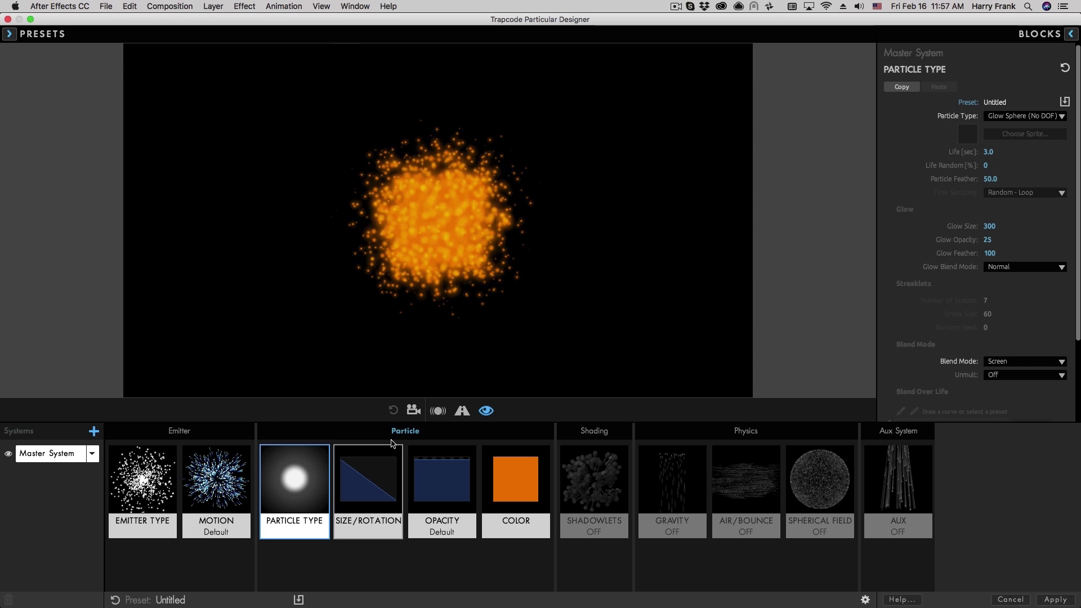
click(1020, 267)
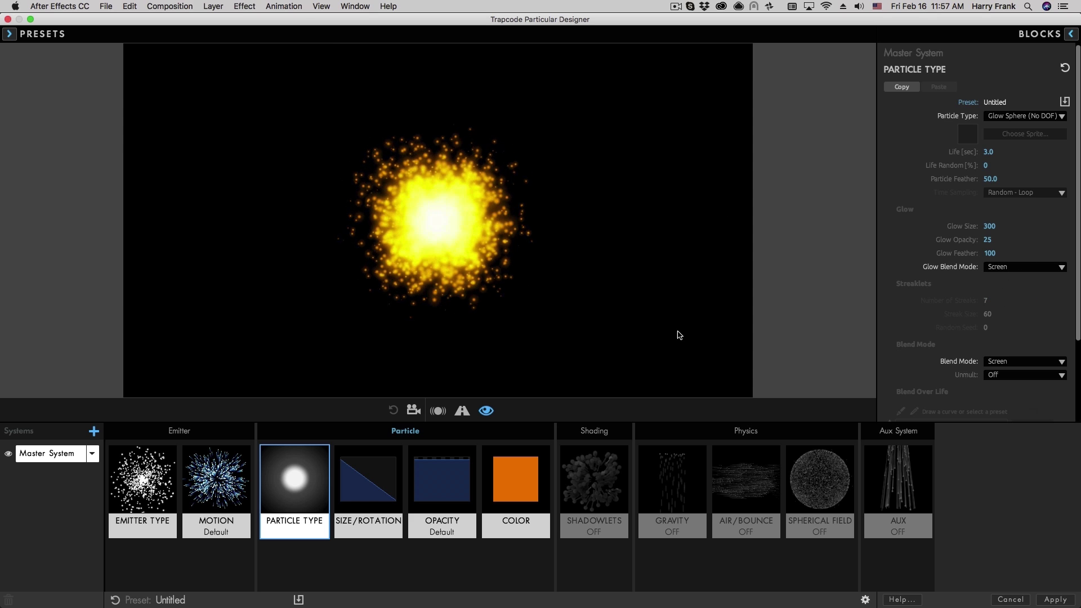
- Set the Master System emitter's Particles/sec to 212 and deselect the block
click(125, 490)
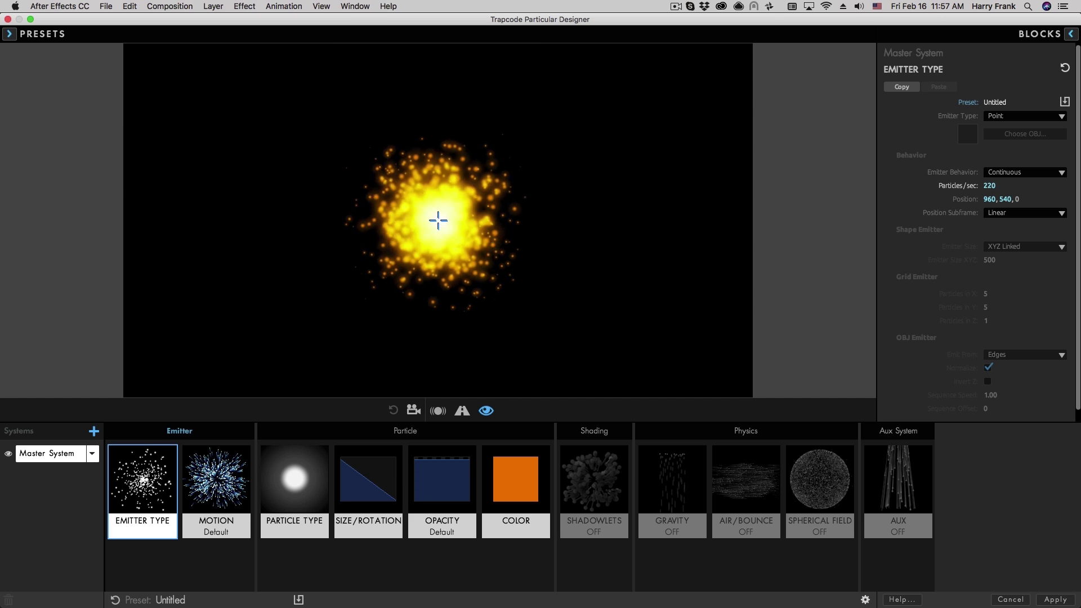
mouse_move(382, 264)
mouse_down()
mouse_move(538, 248)
mouse_move(552, 212)
mouse_move(472, 243)
mouse_up()
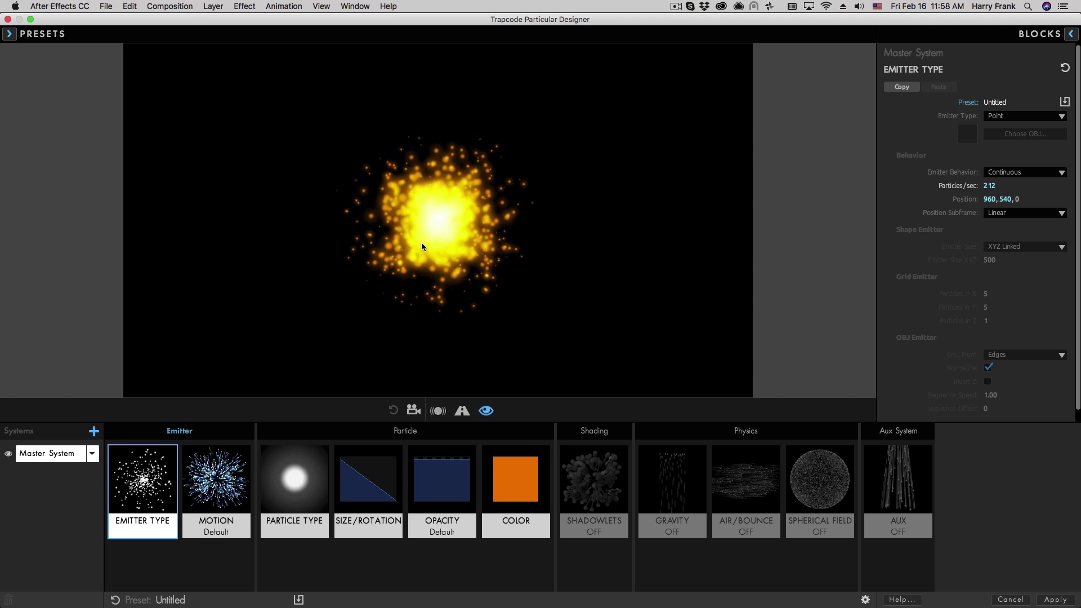
mouse_move(421, 244)
mouse_down()
mouse_move(344, 205)
mouse_move(449, 240)
mouse_move(497, 178)
mouse_move(403, 249)
mouse_move(390, 221)
mouse_up()
click(562, 140)
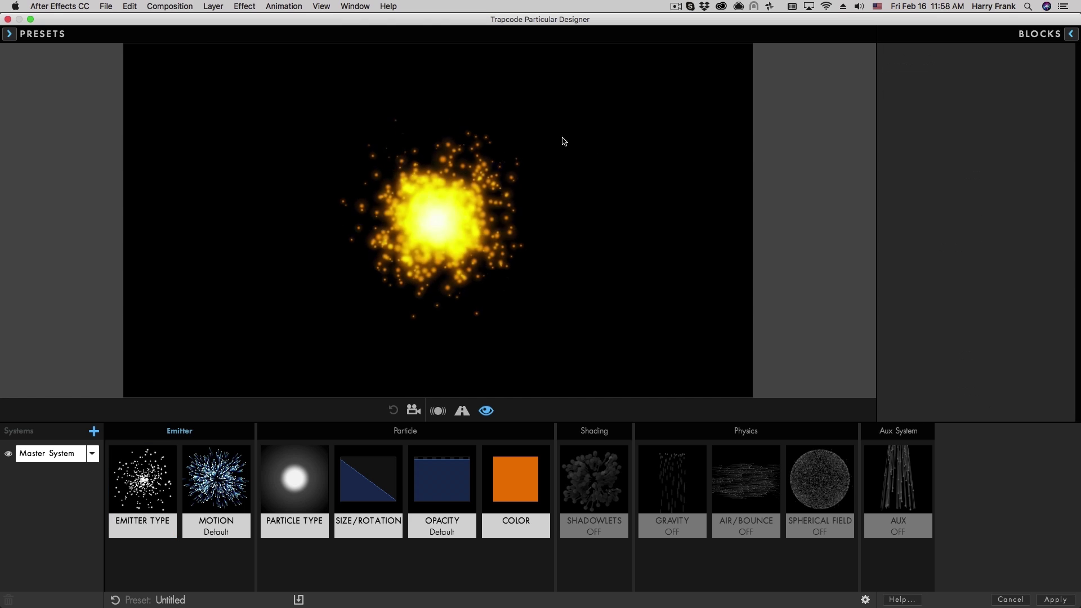
- Duplicate the Master System and solo the duplicated System 2
click(87, 455)
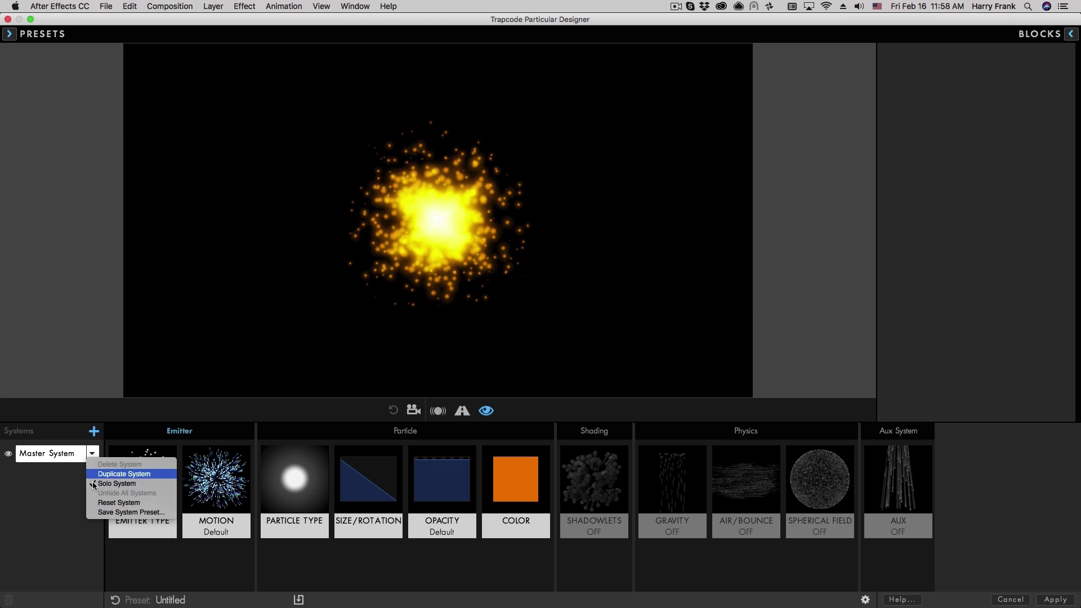
click(109, 483)
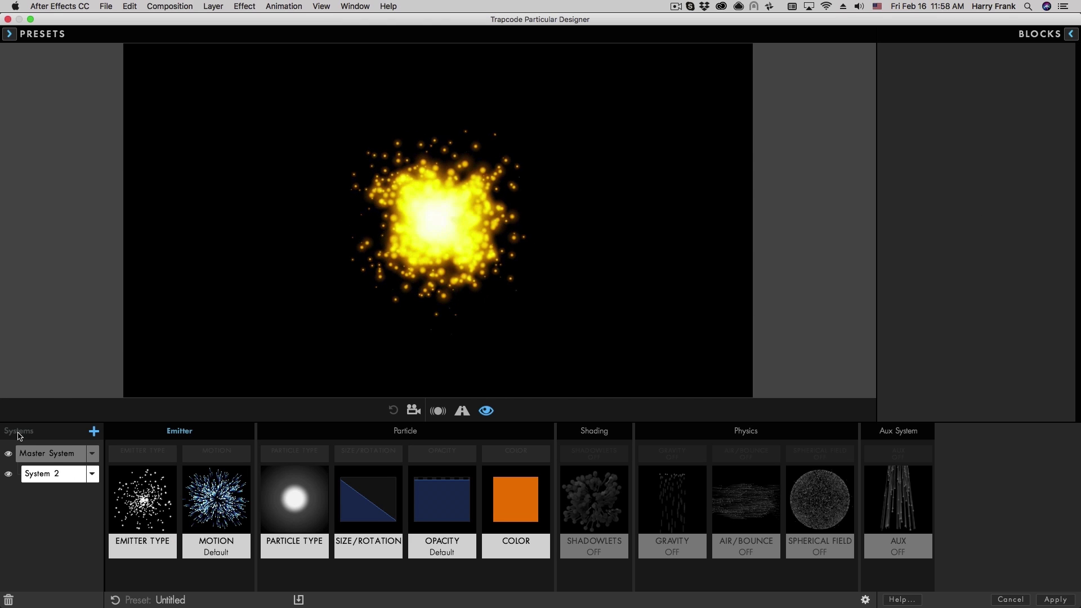
click(11, 475)
- Change System 2's particle type to Star (No DOF)
click(294, 501)
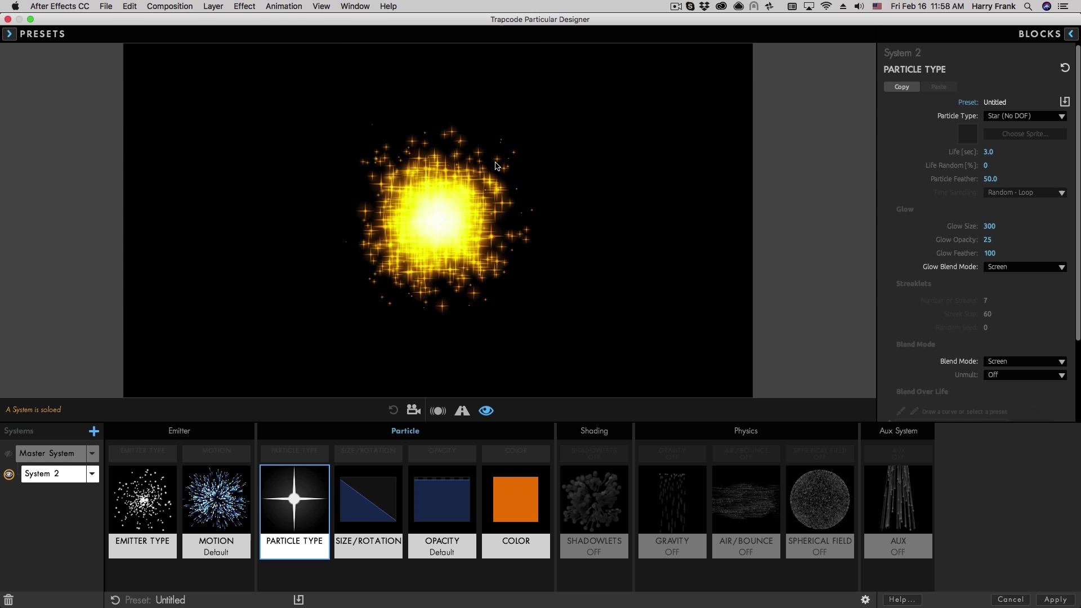
click(1016, 118)
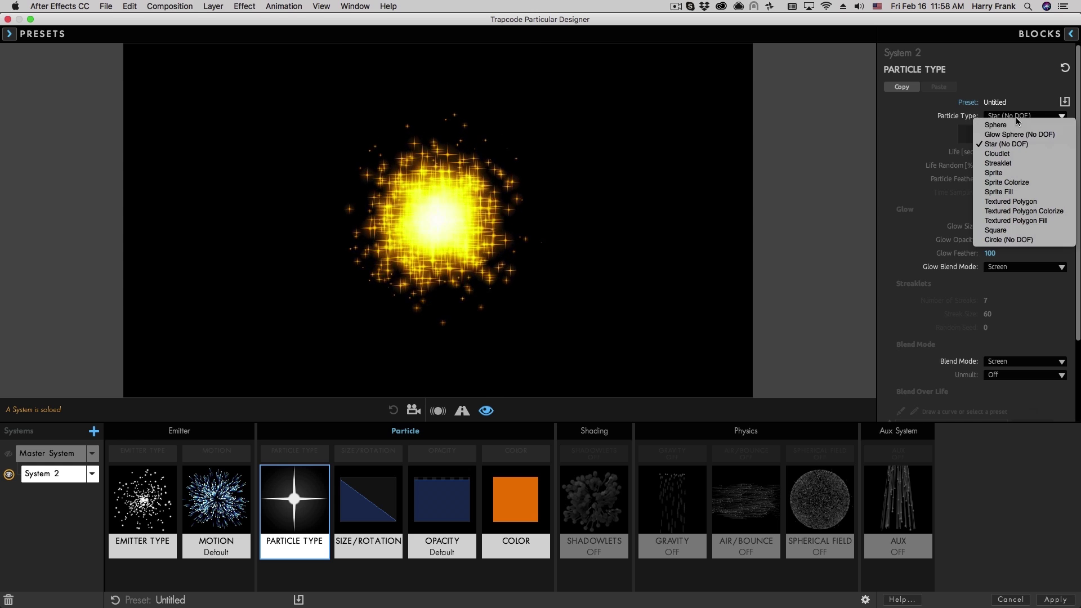
click(825, 159)
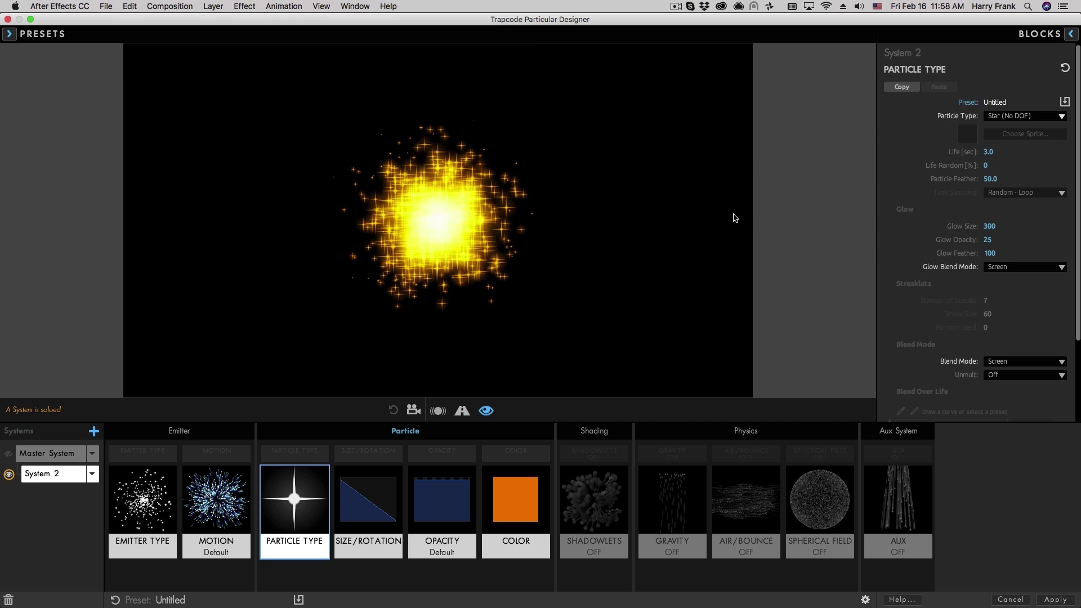
- In System 2's Size/Rotation block, set Rotate Z to 45°, Random Rotation to 15 and Rotation Speed Z to 1
click(368, 507)
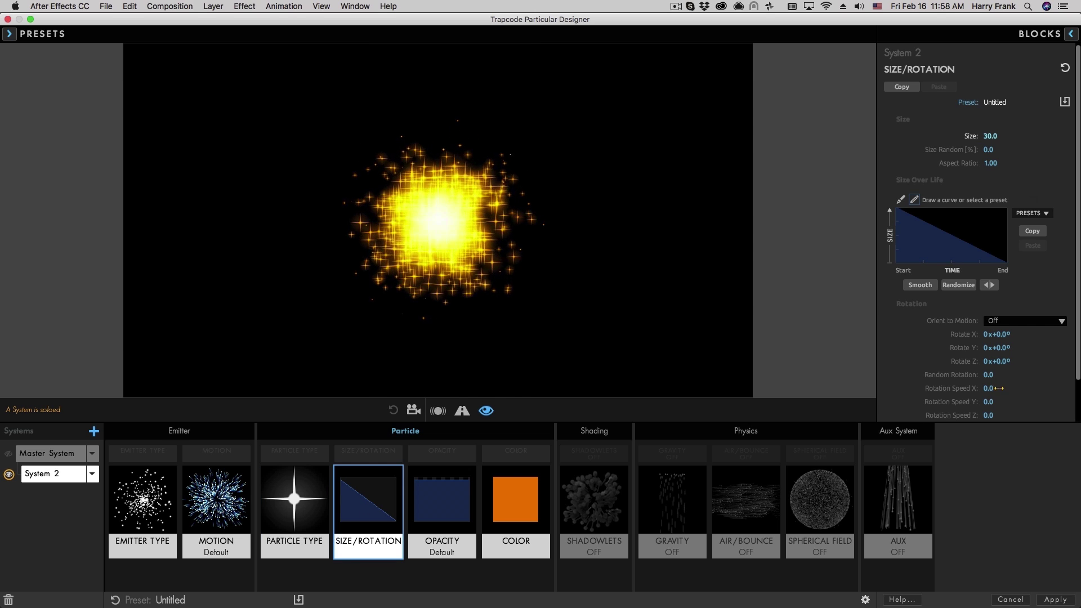
scroll(1023, 339, down, 2)
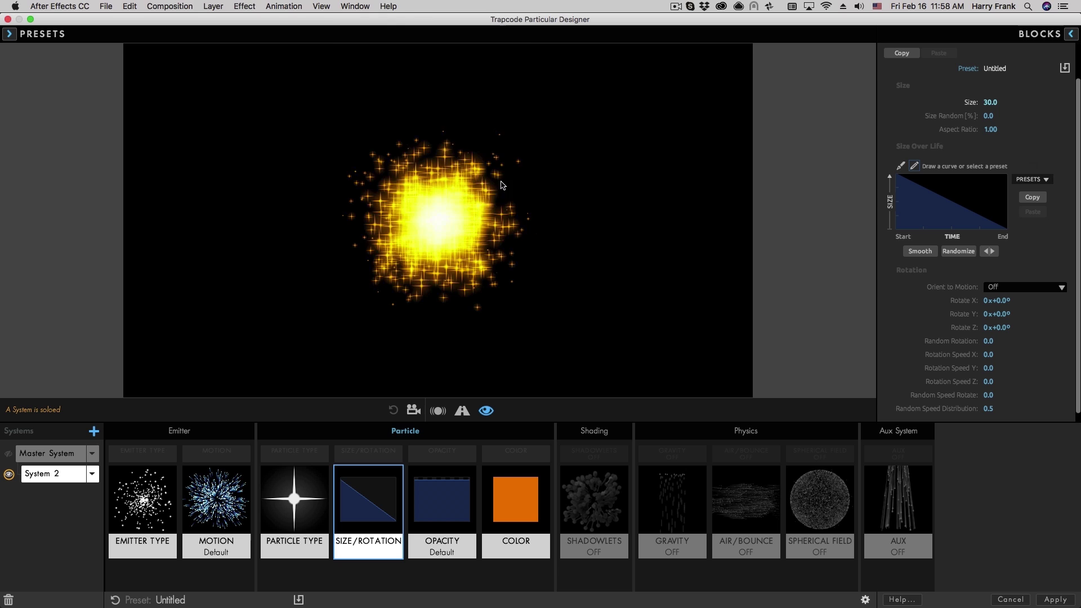
click(294, 501)
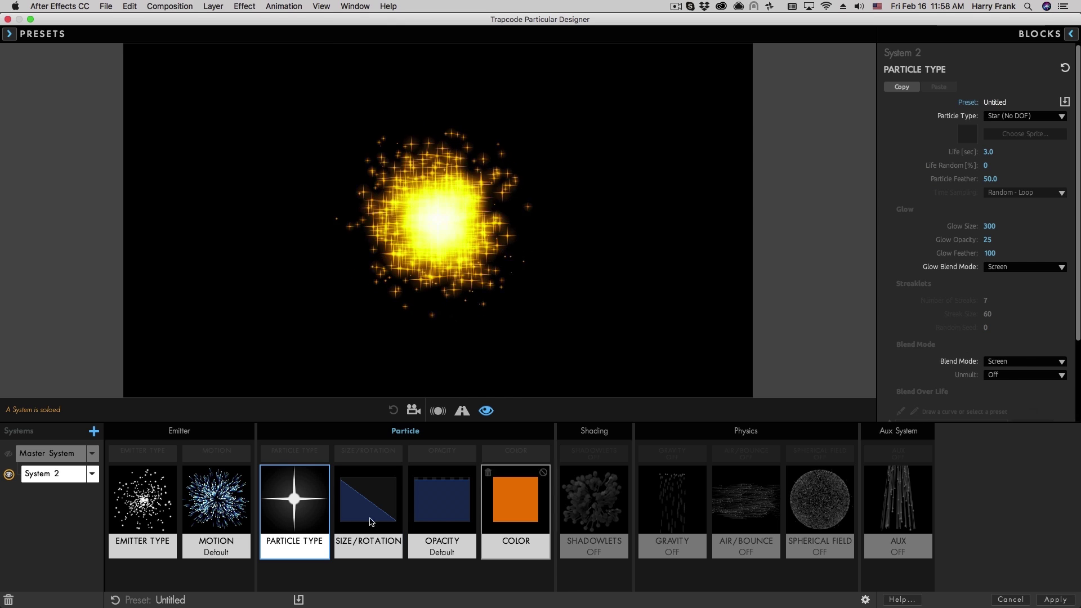
click(368, 501)
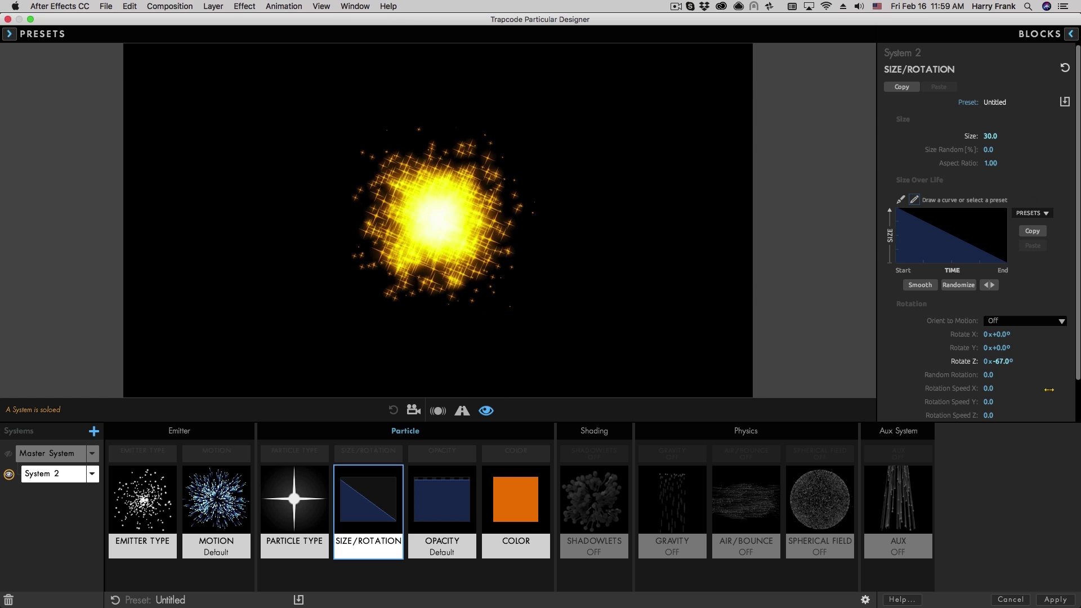
scroll(1000, 385, down, 1)
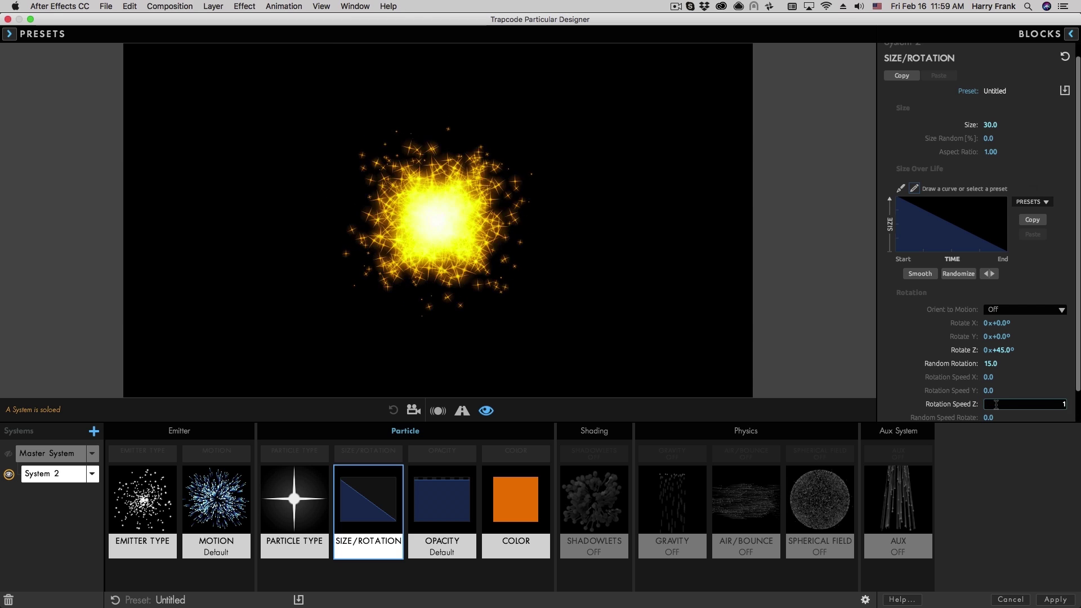
key(Return)
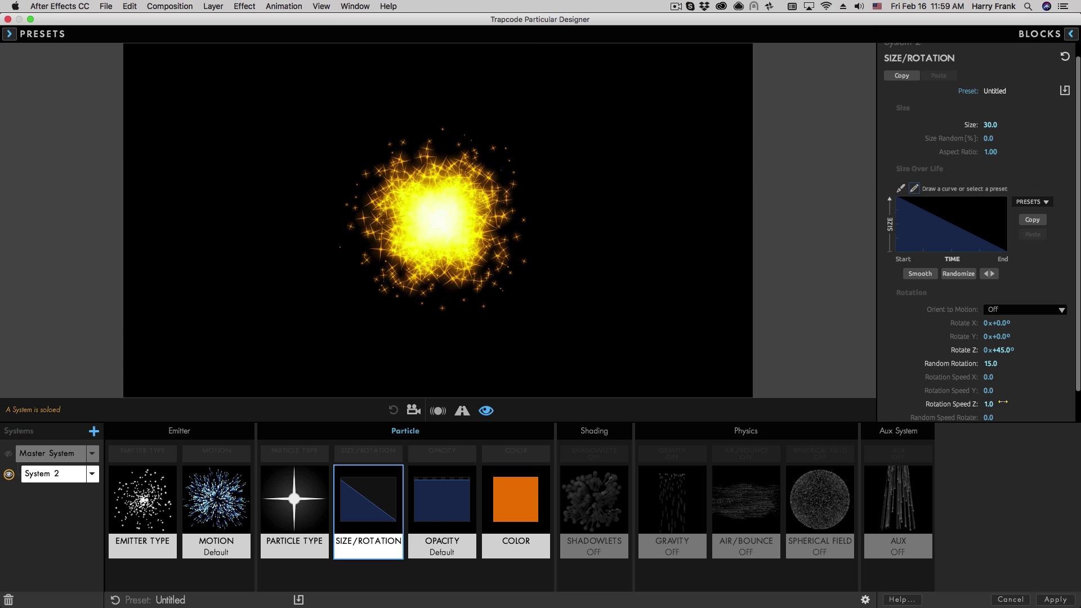
- Set System 2's Rotation Speed Z to 0.5
click(990, 404)
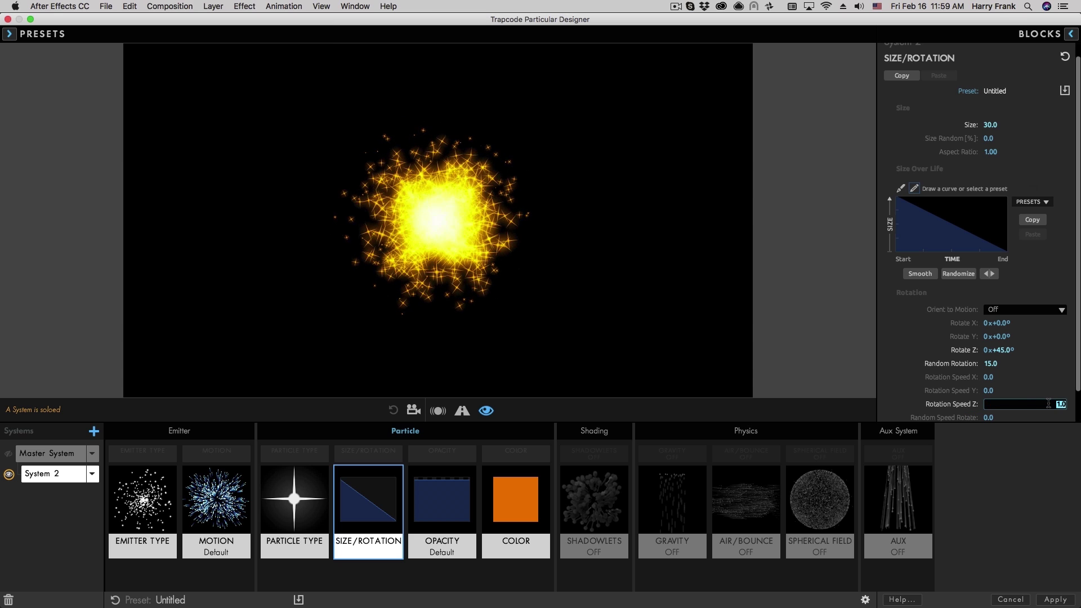
text(0.5)
key(Return)
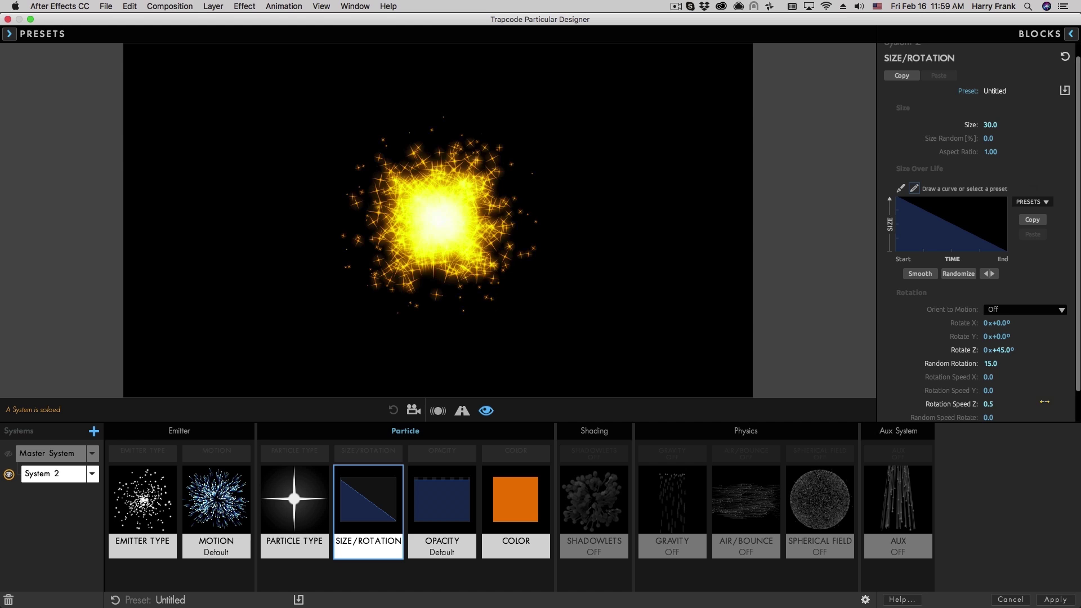
- Reset System 2's Rotate Z, Random Rotation and Rotation Speed Z values to 0
scroll(998, 421, down, 1)
drag(988, 412, 998, 412)
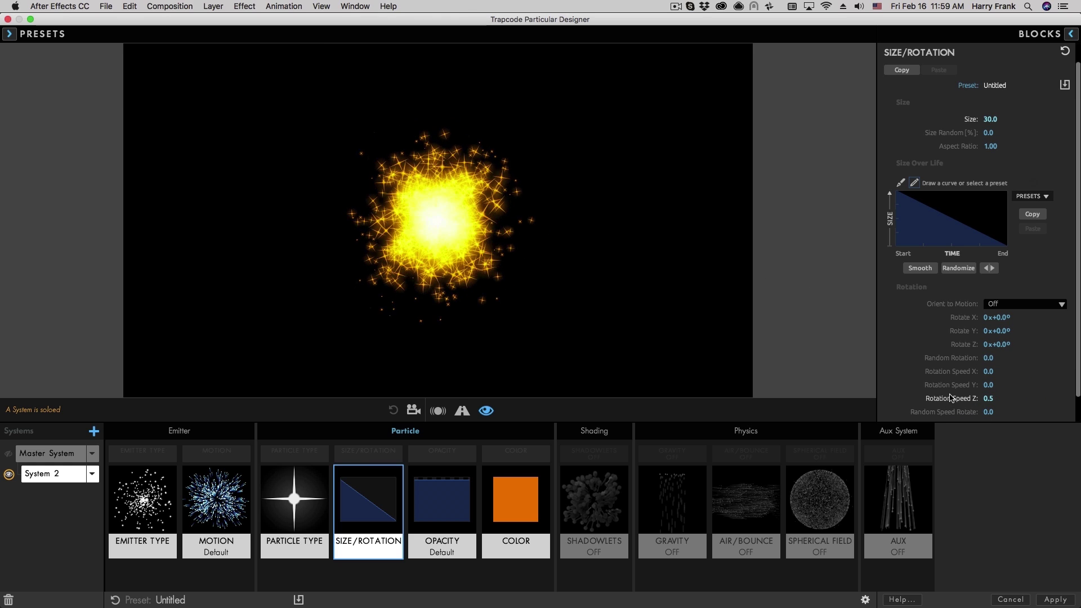
key(super+z)
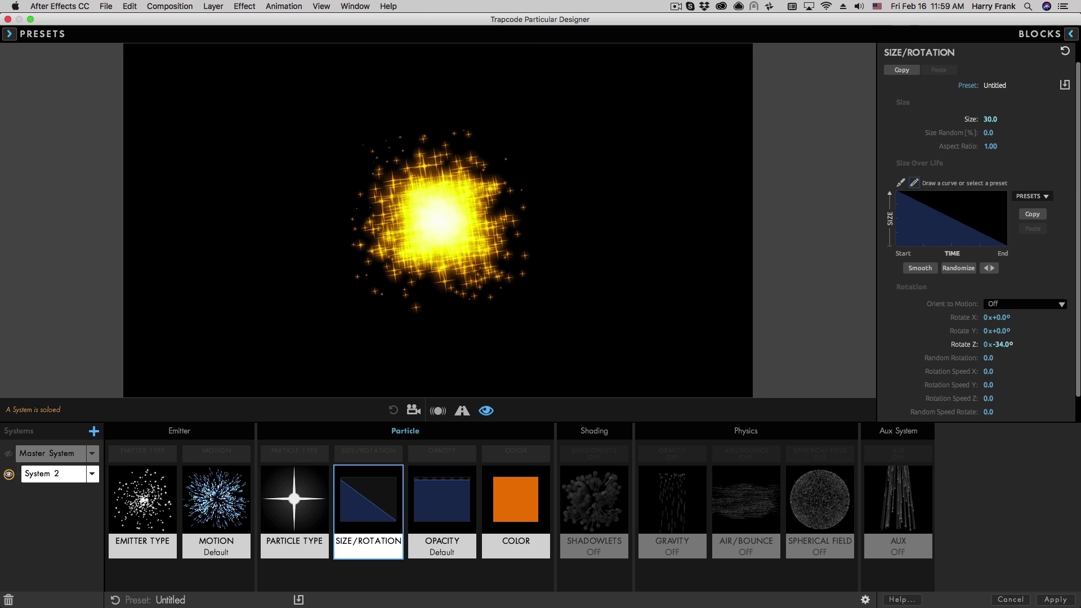
- Try Rotate Z values of -100°, 34° and 46° on System 2's star particles
mouse_move(998, 344)
mouse_down()
mouse_move(1017, 344)
mouse_move(958, 344)
mouse_move(1025, 344)
mouse_move(991, 349)
mouse_up()
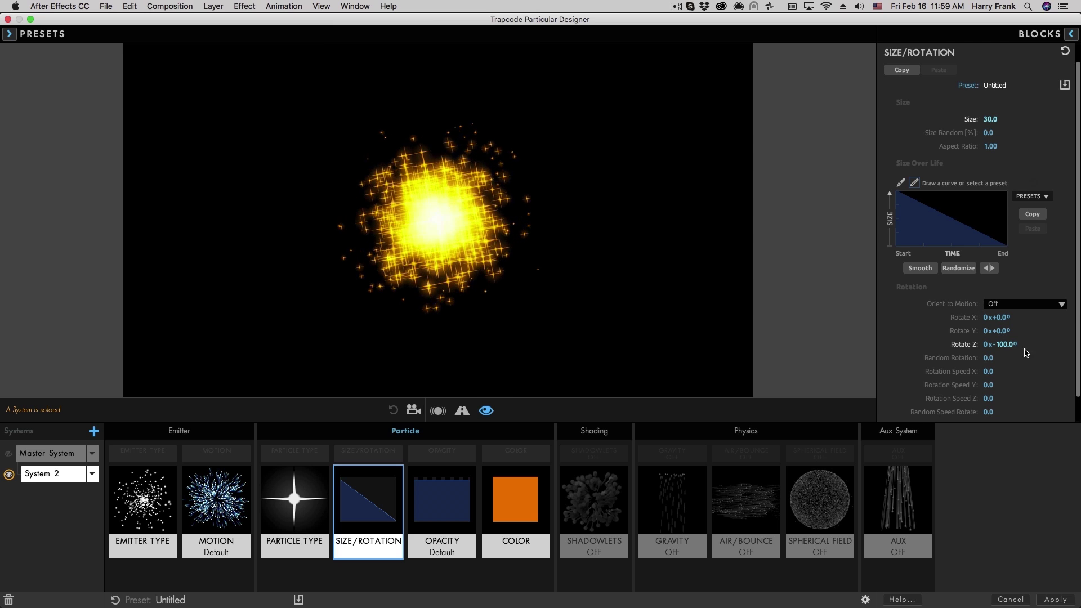
drag(1008, 344, 1016, 345)
double_click(977, 348)
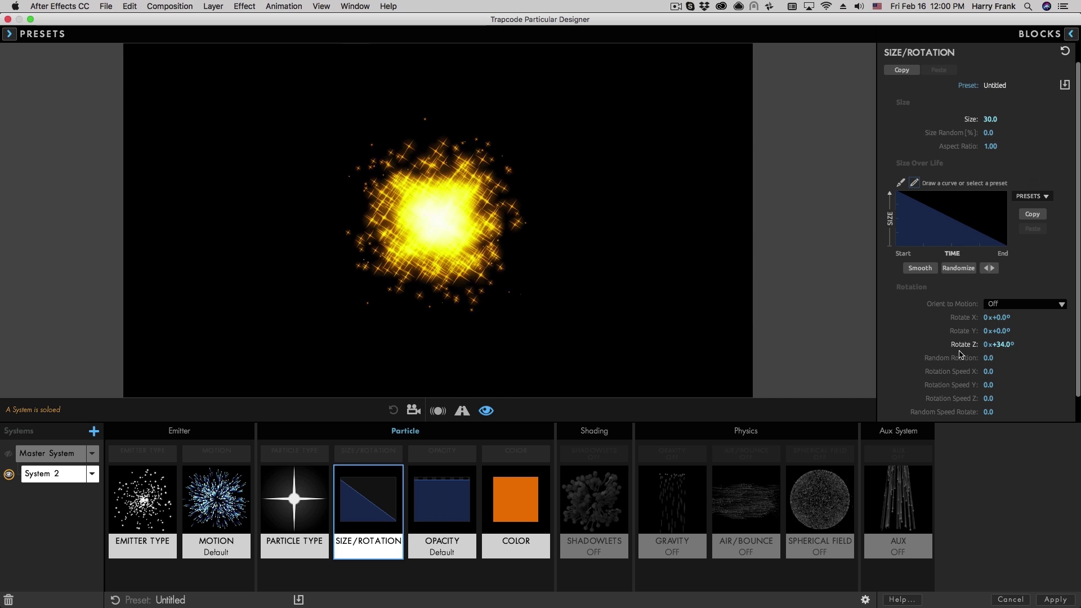
mouse_move(1003, 345)
mouse_down()
mouse_move(989, 345)
mouse_move(1009, 344)
mouse_up()
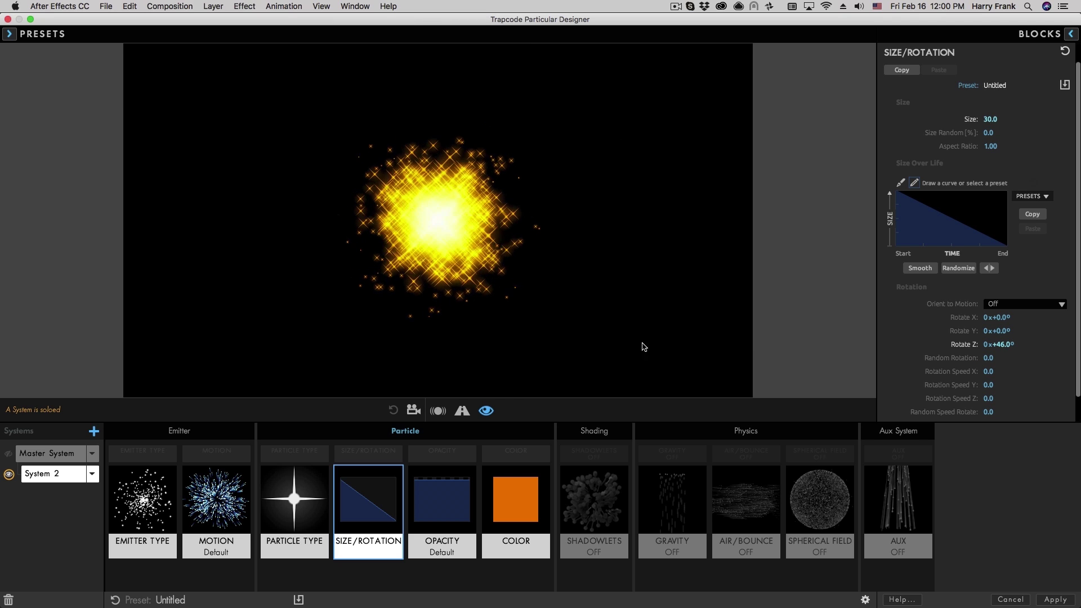
- Reset Rotate Z to 0° and try a Rotation Speed Z of 0.1 on System 2's star particles
key(super+z)
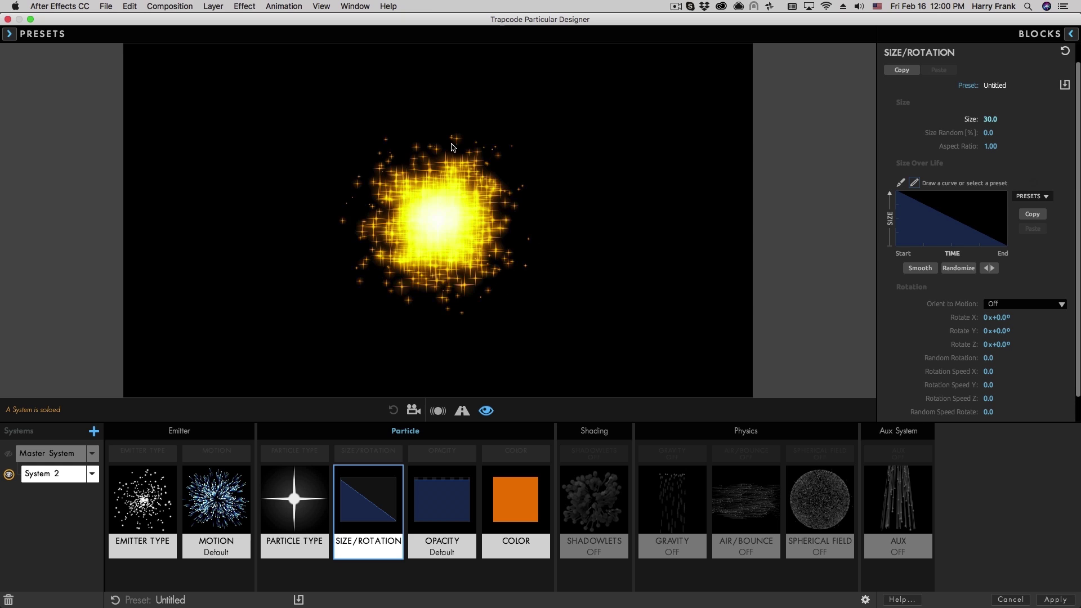
click(990, 397)
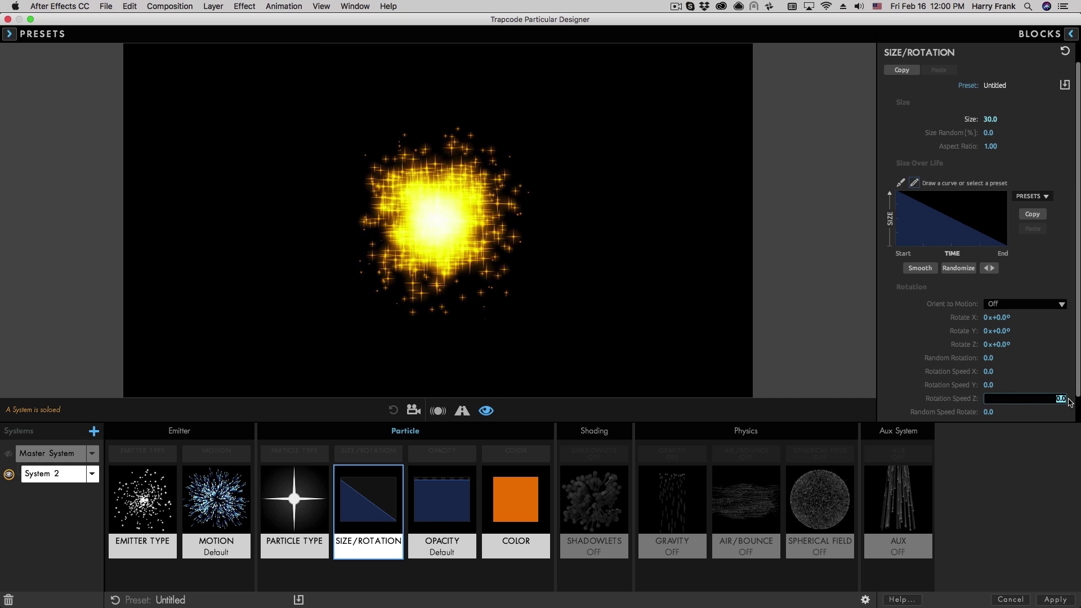
text(.1)
key(Return)
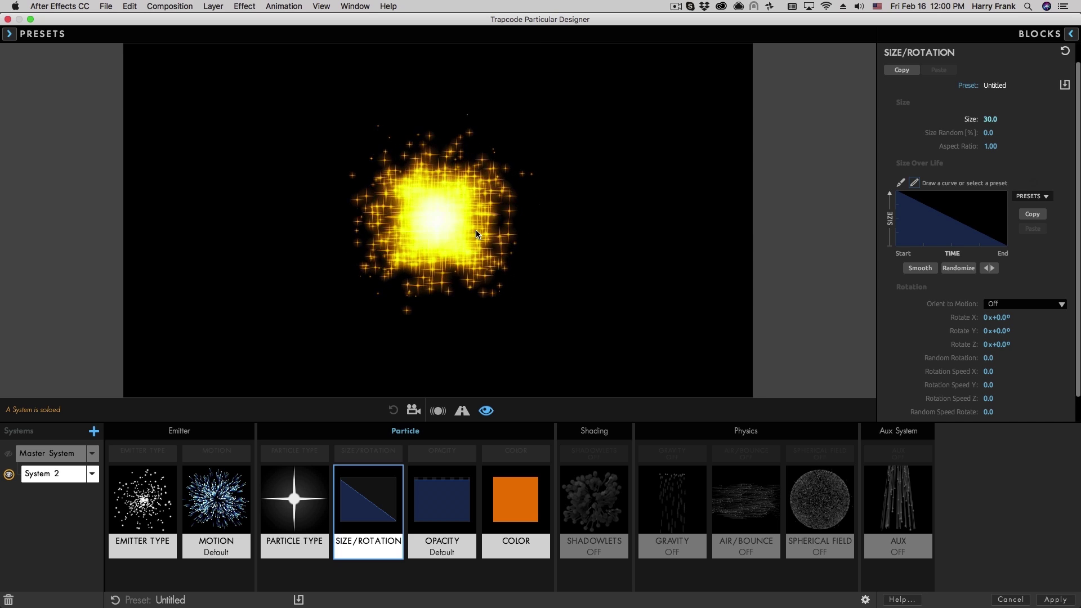
mouse_move(475, 229)
mouse_down()
mouse_move(450, 247)
mouse_move(381, 229)
mouse_up()
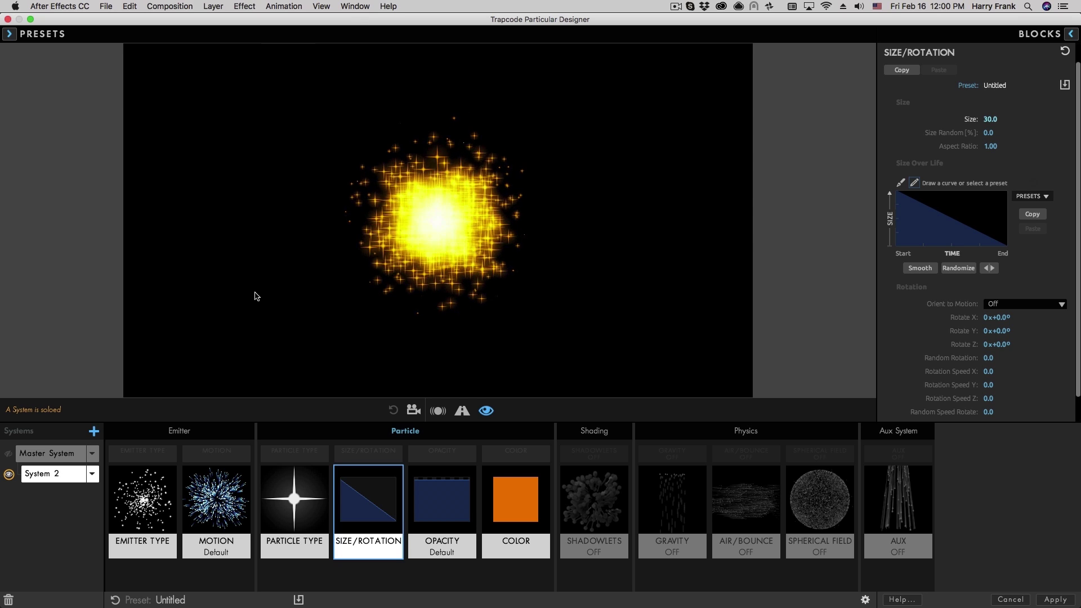
click(295, 501)
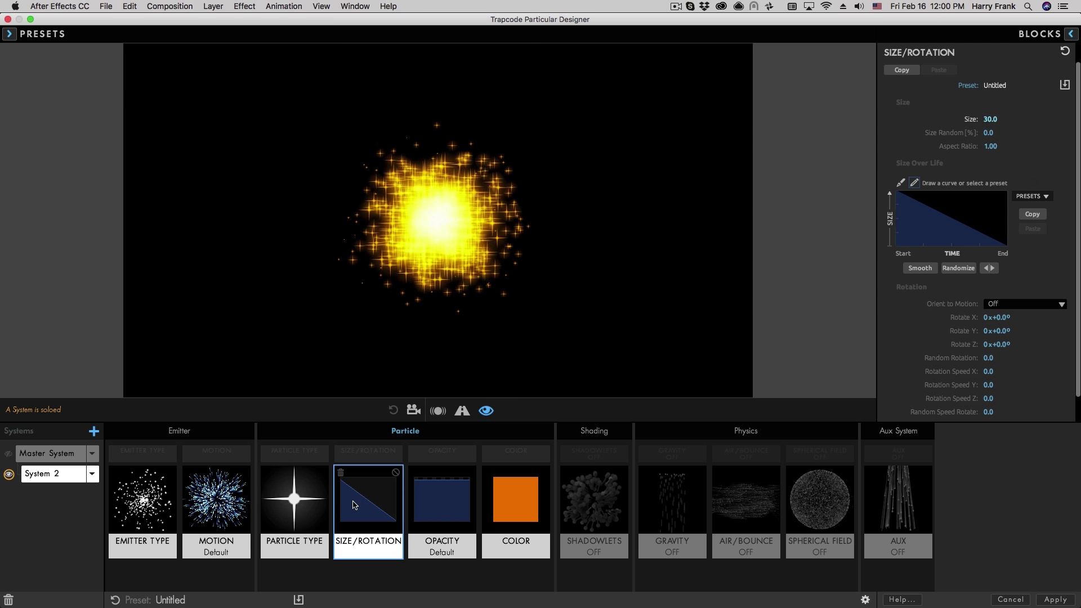
- Set System 2's particle Size to 9 and turn off its solo
click(368, 499)
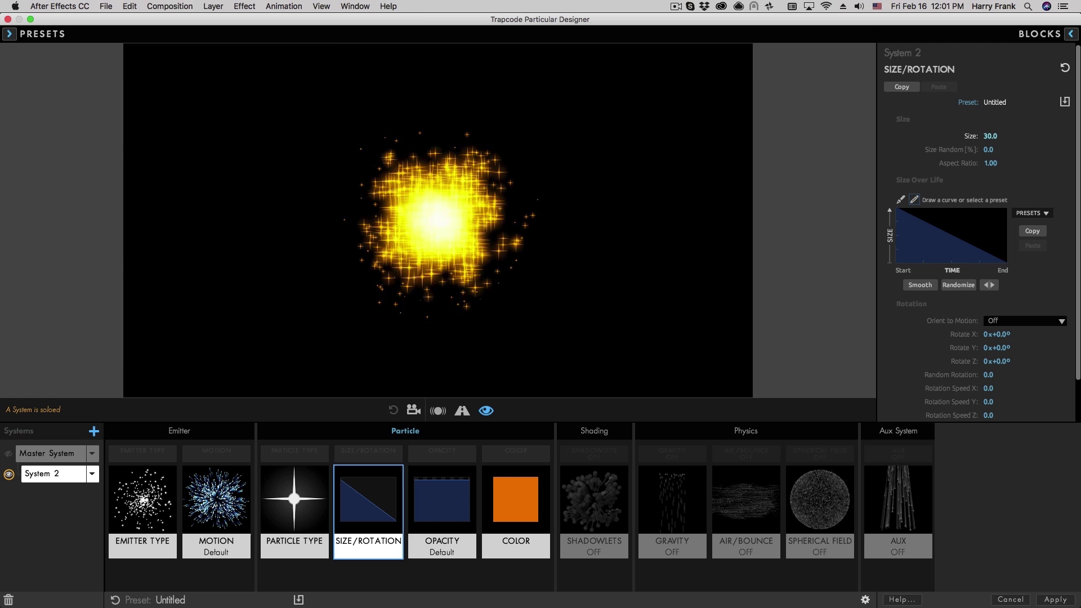
drag(990, 135, 950, 135)
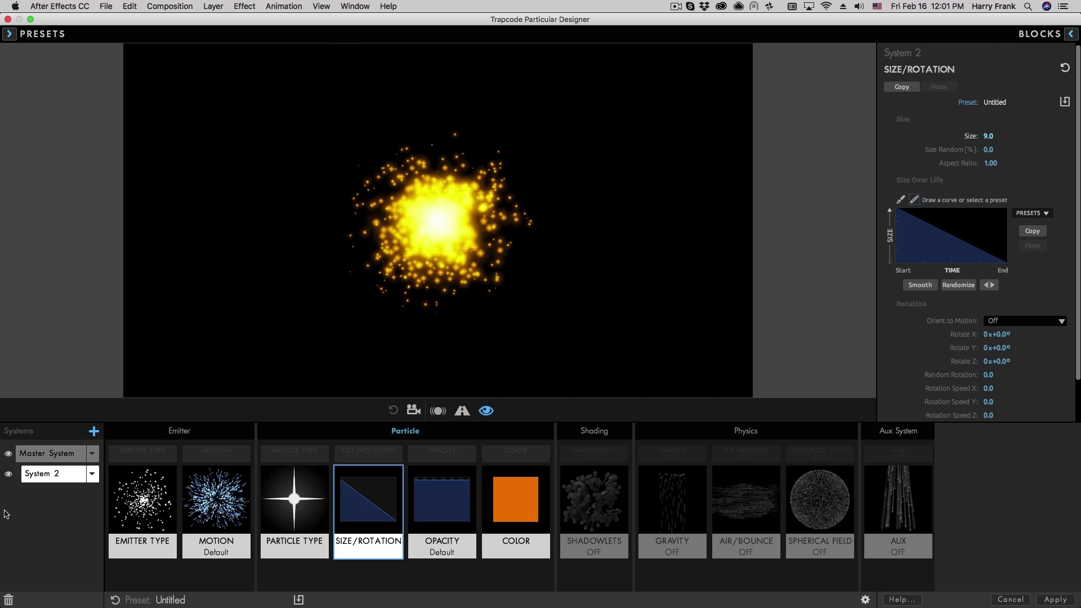
- Compare the Motion settings of the Master System and System 2, focusing on their Random Seed values
click(53, 452)
click(291, 458)
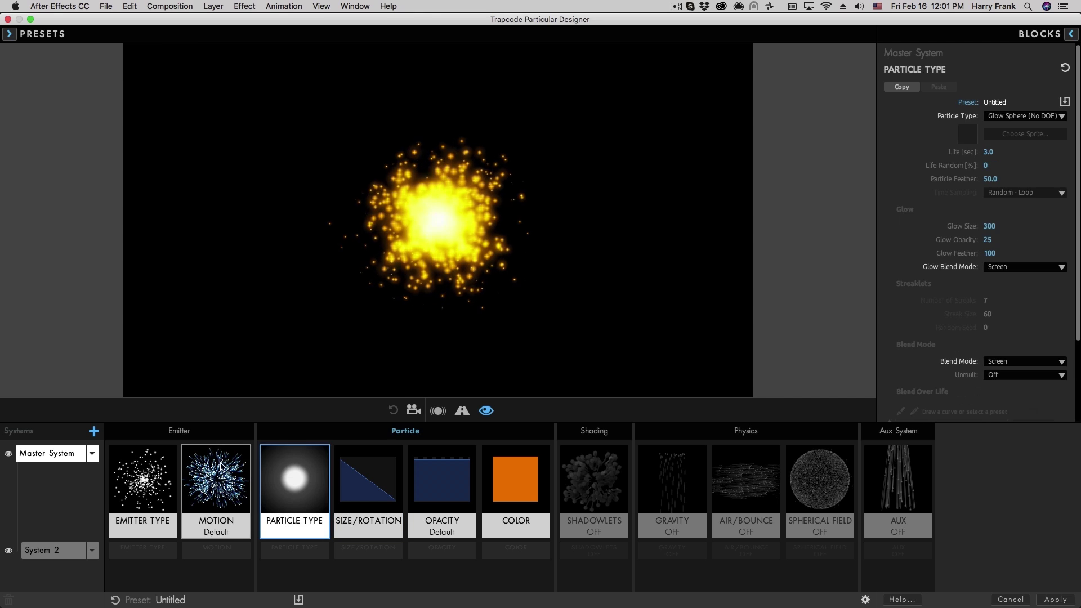
click(221, 468)
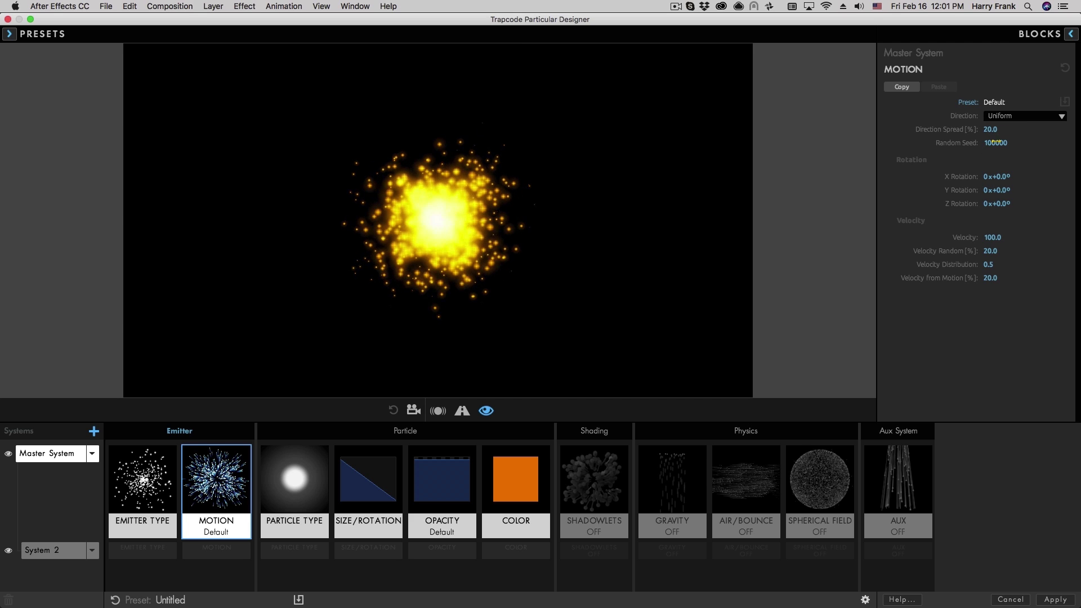
click(53, 554)
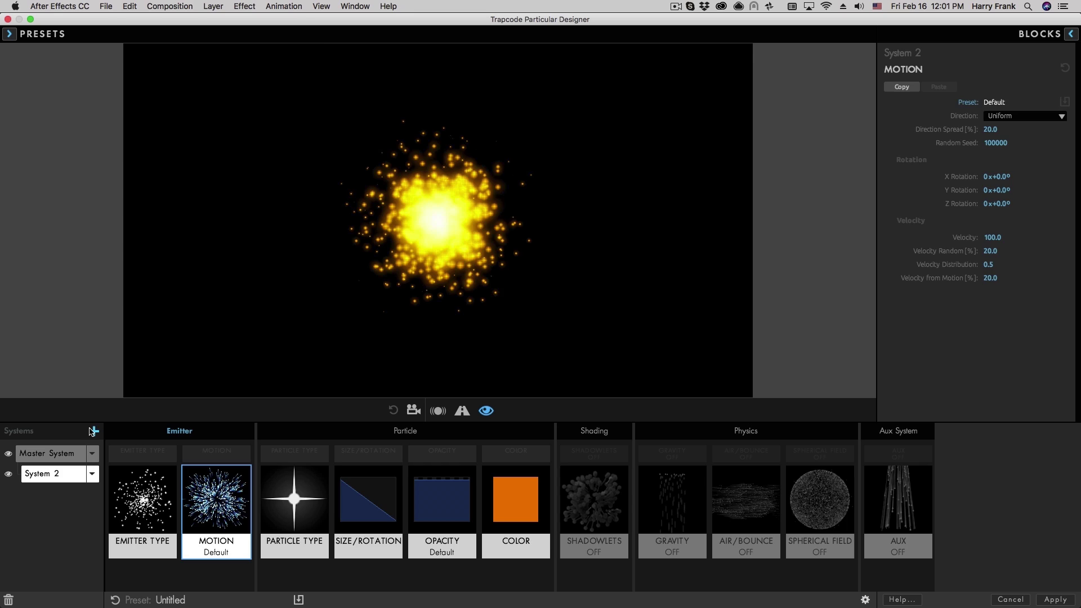
- Add a new default system to check its Motion Random Seed, and undo the addition
click(93, 432)
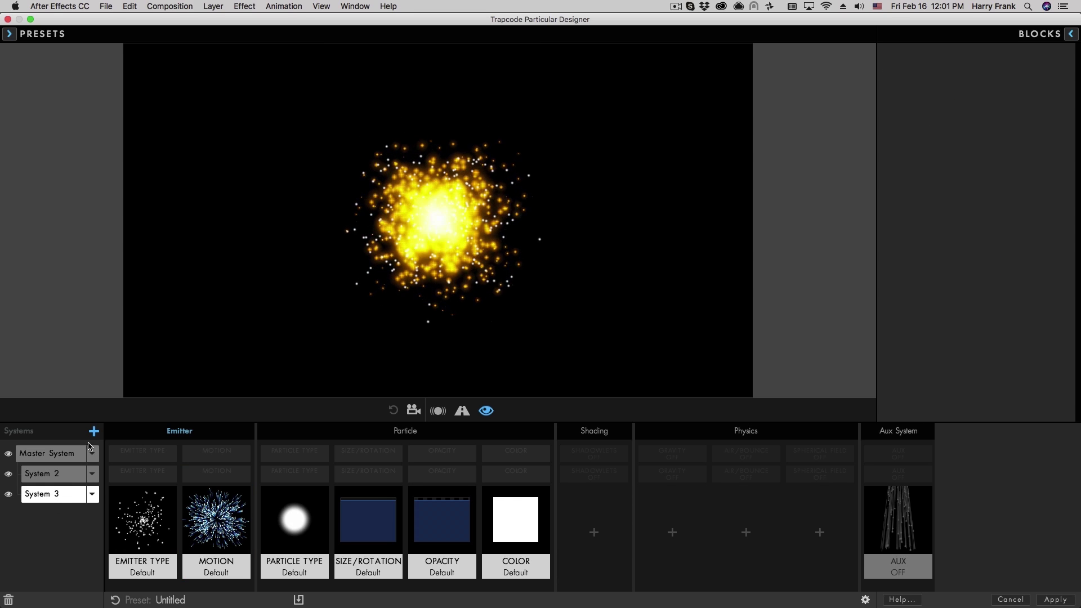
click(223, 519)
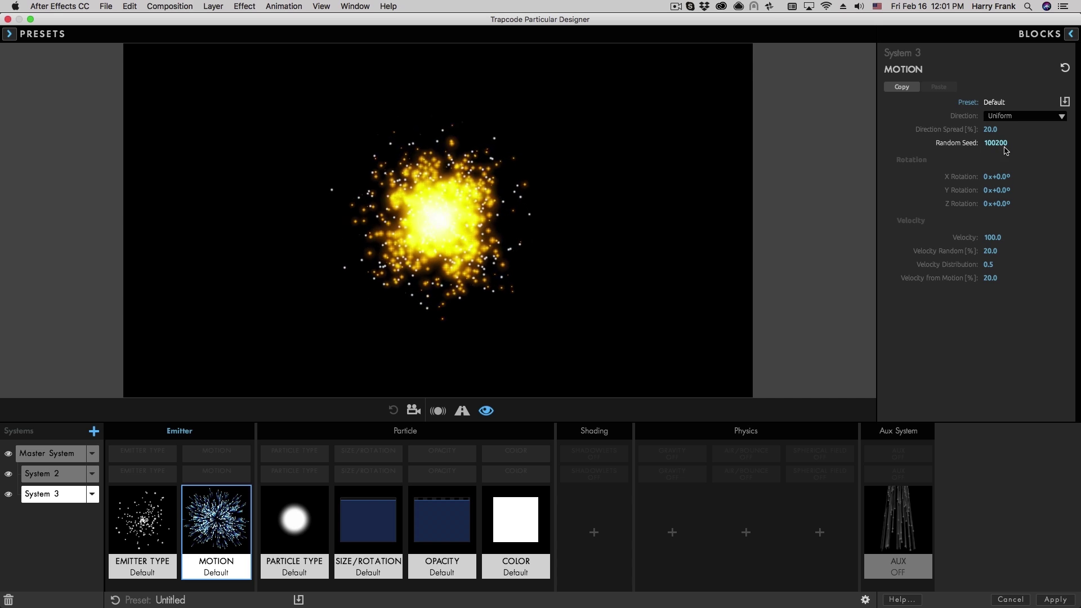
key(super+z)
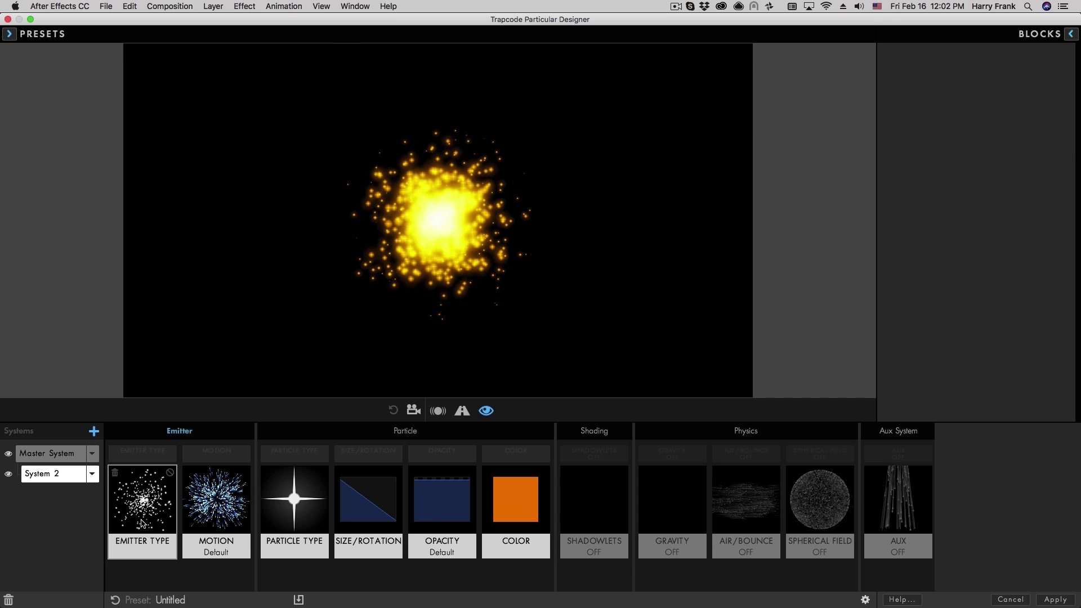
- Set System 2's Motion Random Seed to 100616
click(219, 510)
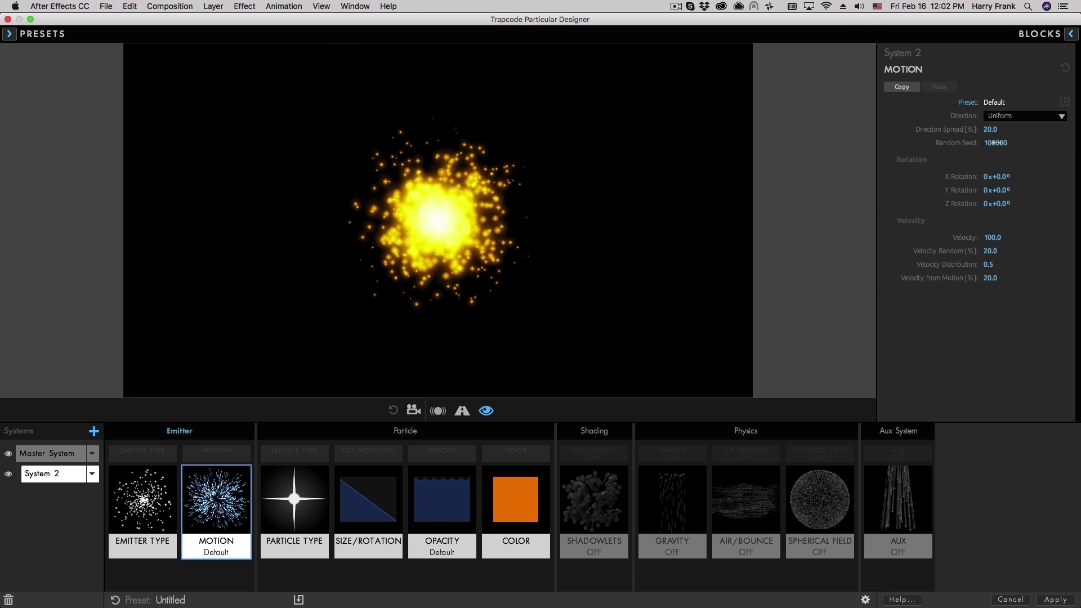
drag(995, 142, 1013, 142)
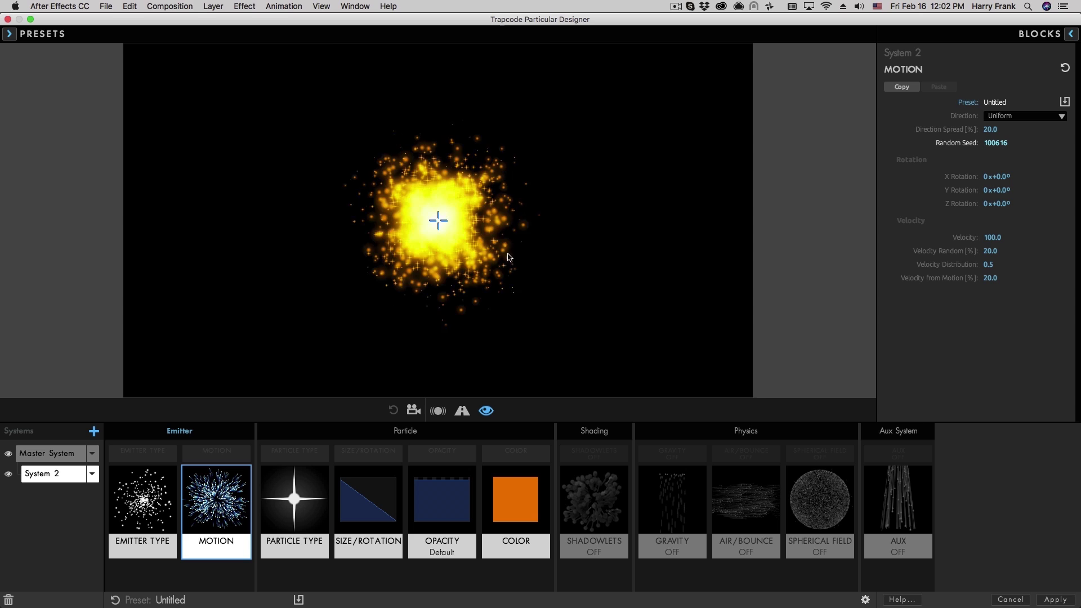
- Change System 2's particle color to red and set its Color Random to 18%
click(525, 529)
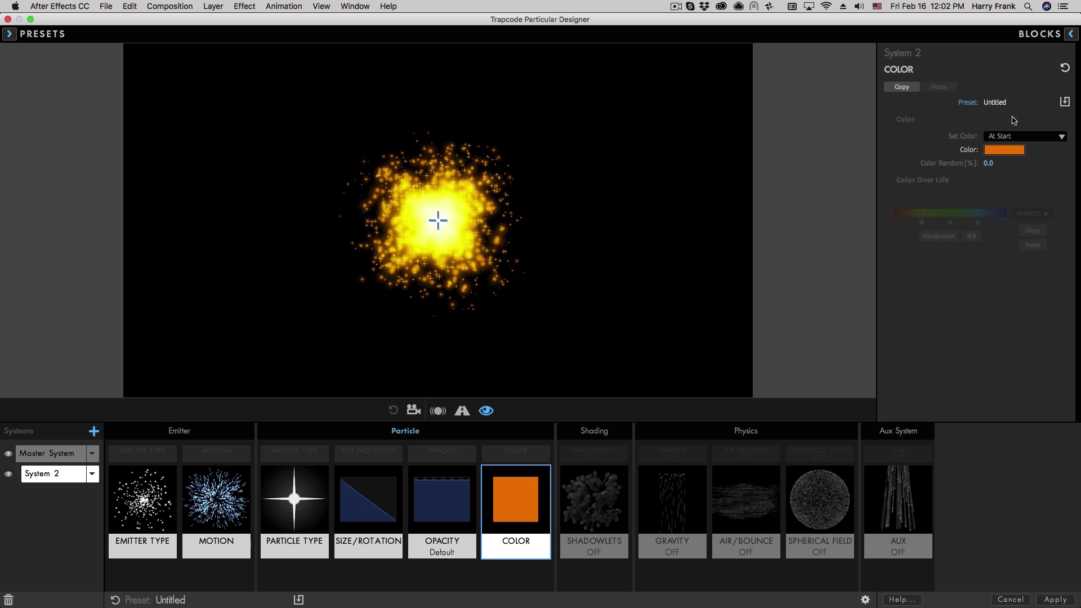
click(1003, 149)
click(496, 243)
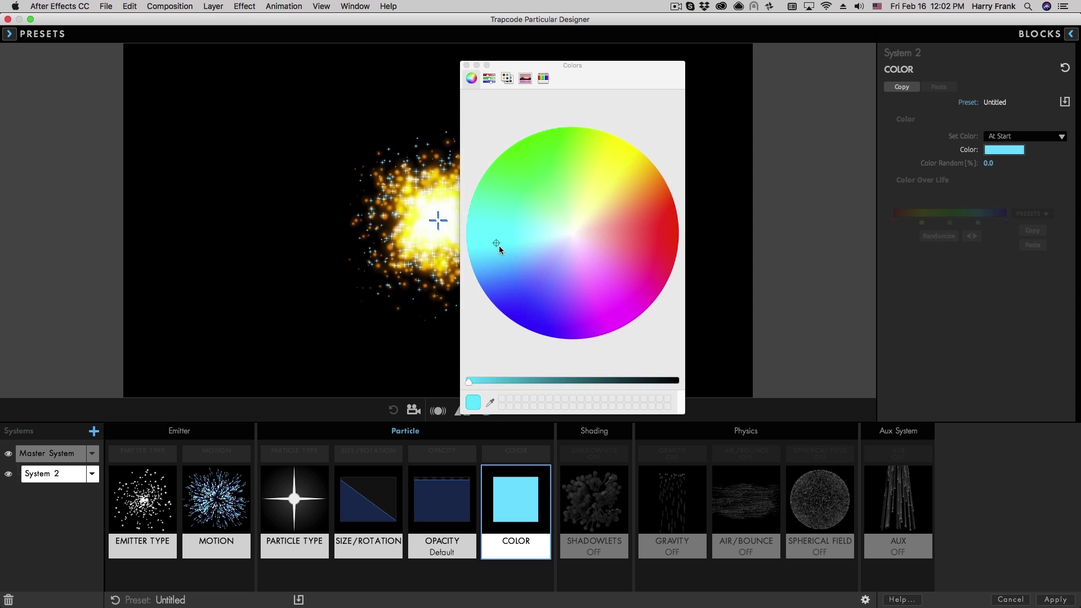
click(511, 282)
click(592, 297)
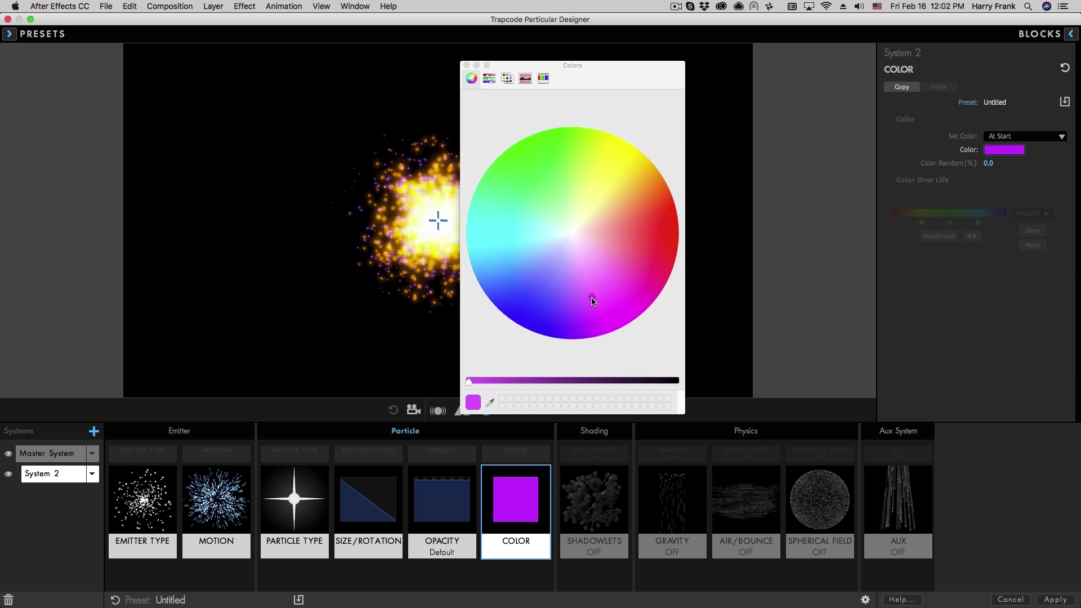
click(642, 295)
click(665, 221)
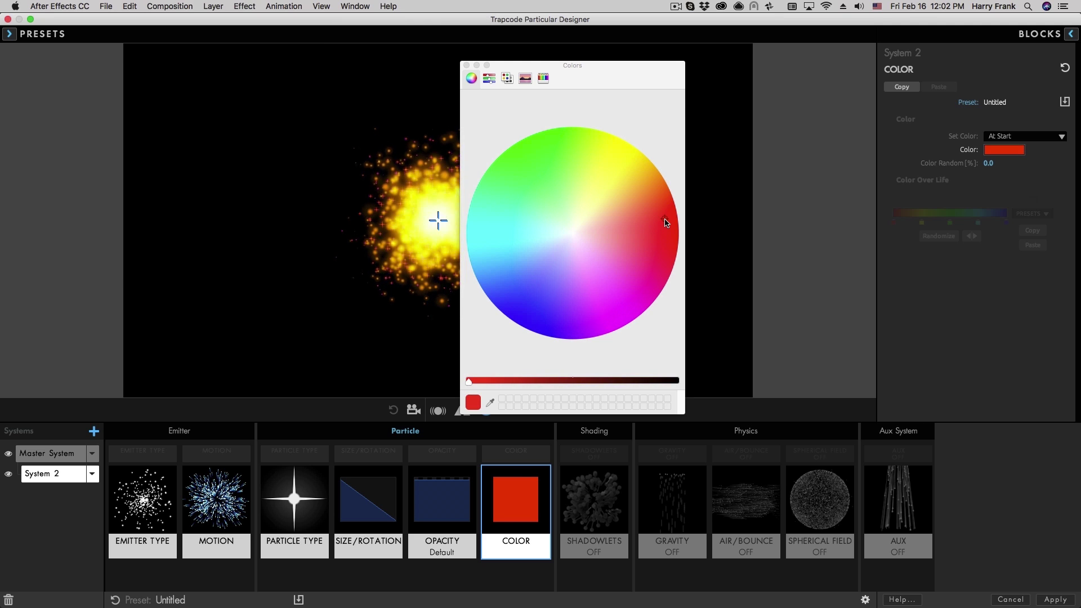
click(466, 65)
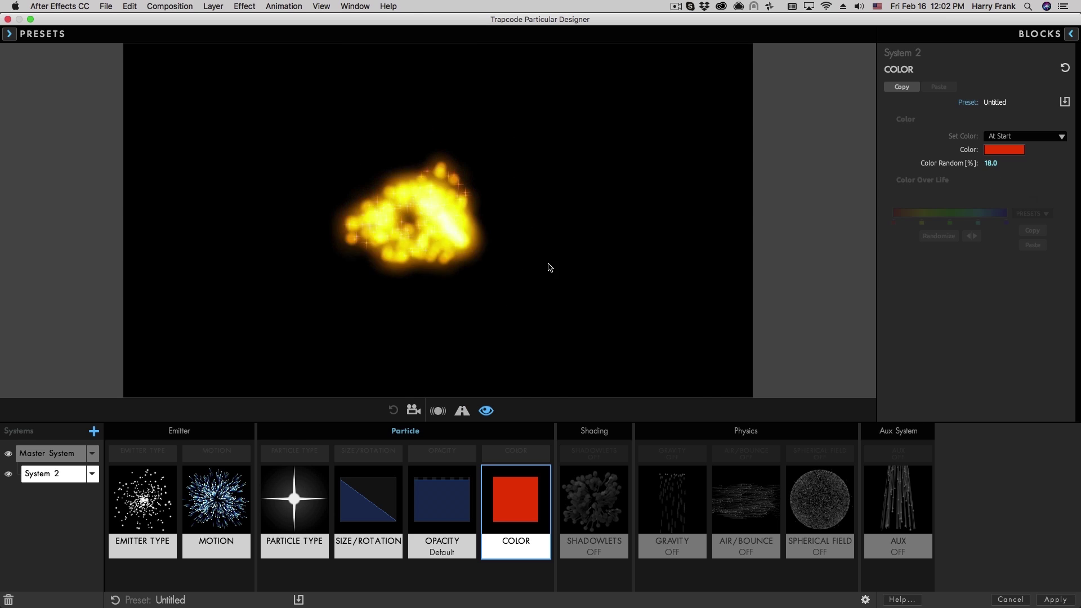
- Reduce the Master System's particle Size to 15 and test the emission by moving the emitter in the preview
click(350, 458)
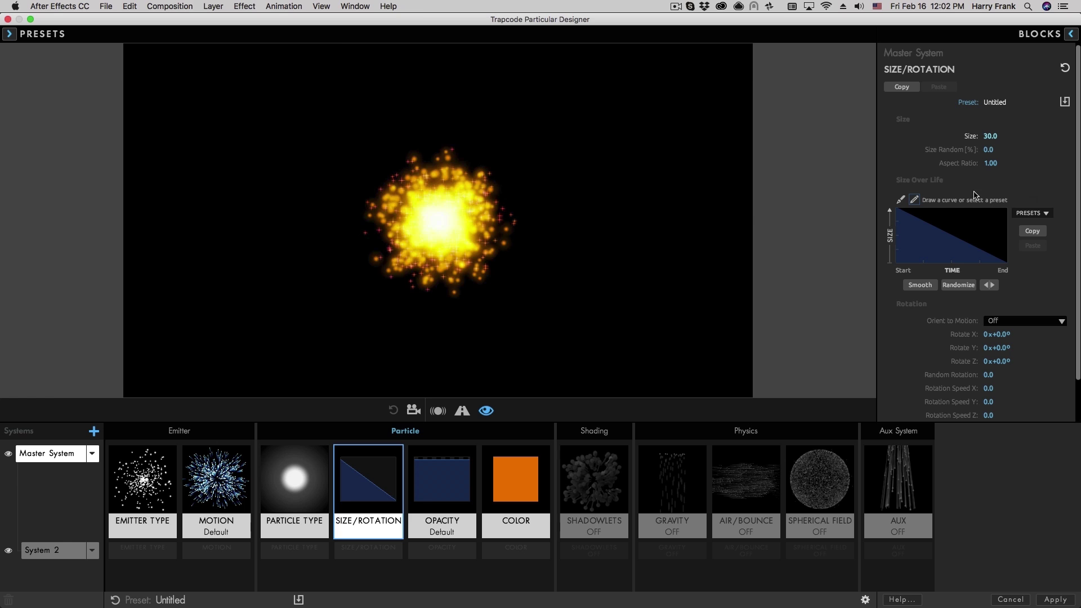
drag(990, 136, 901, 137)
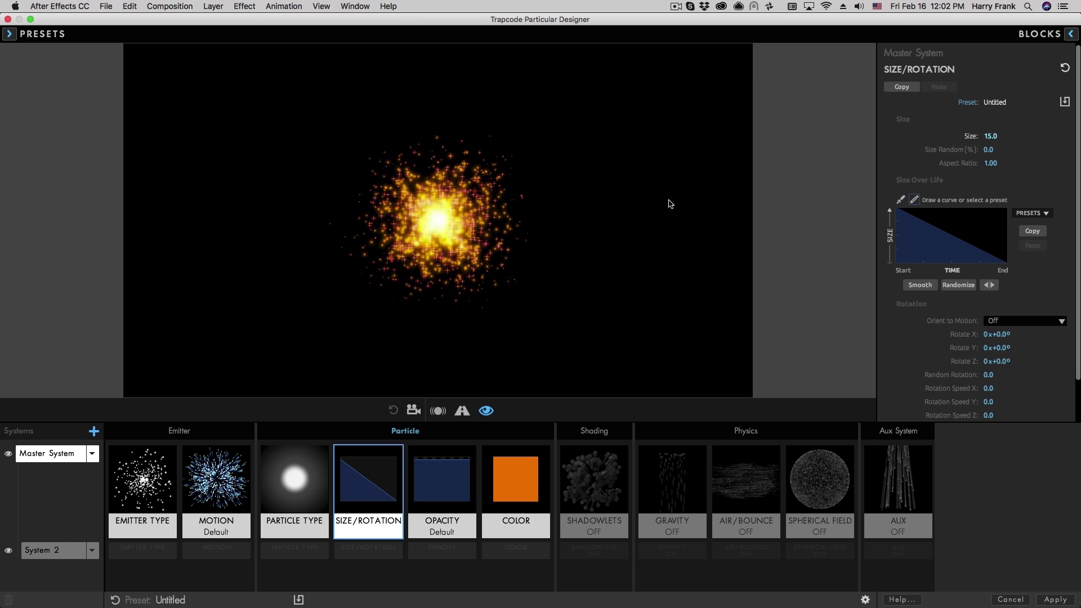
mouse_move(670, 204)
mouse_down()
mouse_move(431, 233)
mouse_move(595, 235)
mouse_move(596, 194)
mouse_move(554, 202)
mouse_move(529, 235)
mouse_move(431, 240)
mouse_move(392, 192)
mouse_move(413, 173)
mouse_move(436, 242)
mouse_move(472, 294)
mouse_move(549, 320)
mouse_move(581, 313)
mouse_up()
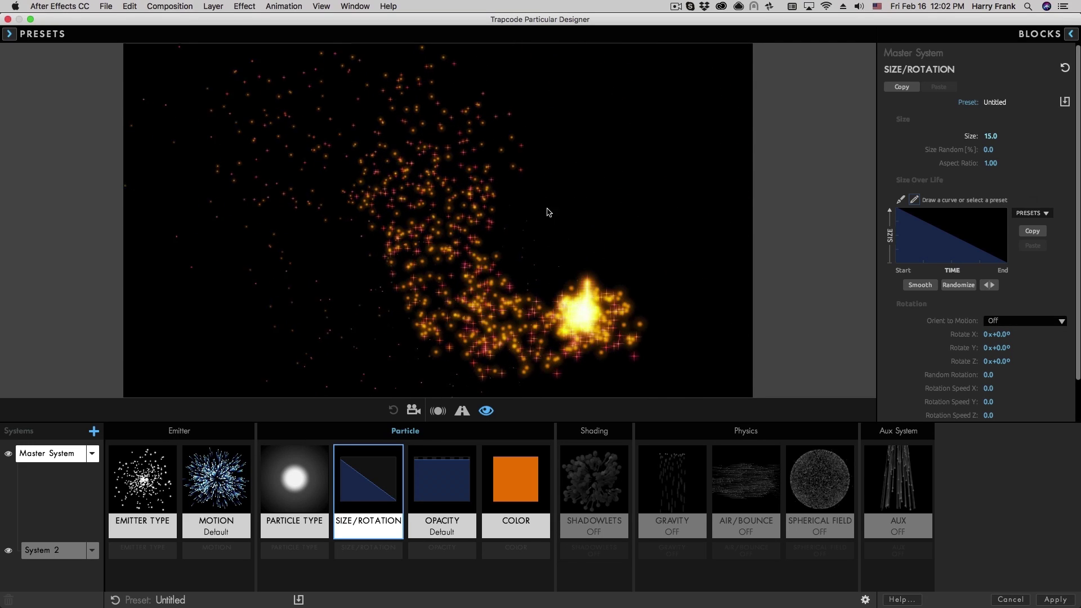
- Duplicate System 2 and solo the duplicate
click(305, 554)
click(93, 476)
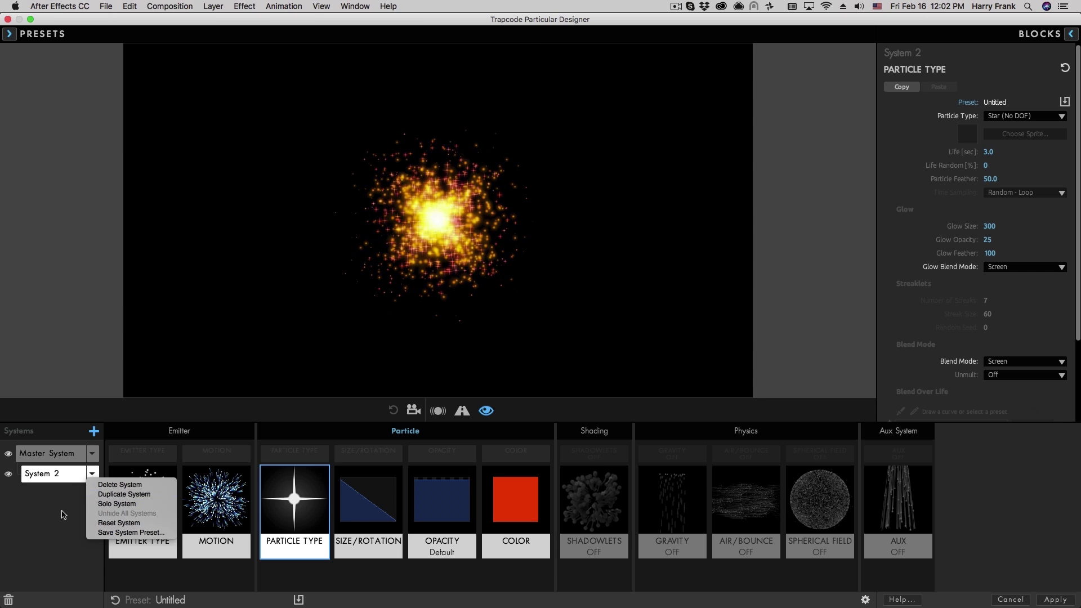
click(110, 495)
click(9, 495)
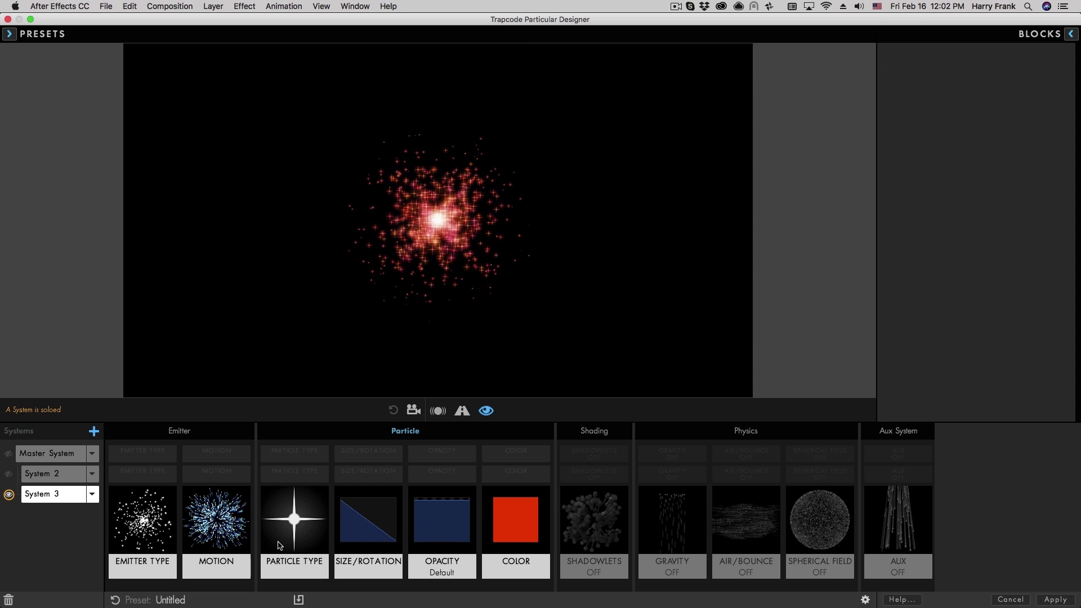
- Change System 3's Particle Type to Cloudlet
click(294, 535)
click(1006, 118)
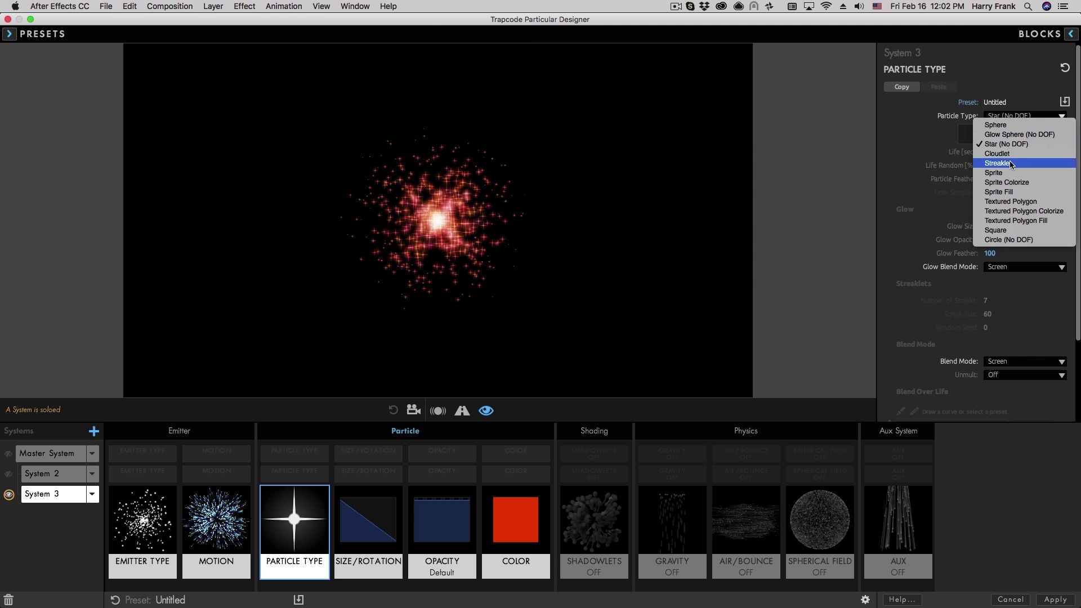
key(Return)
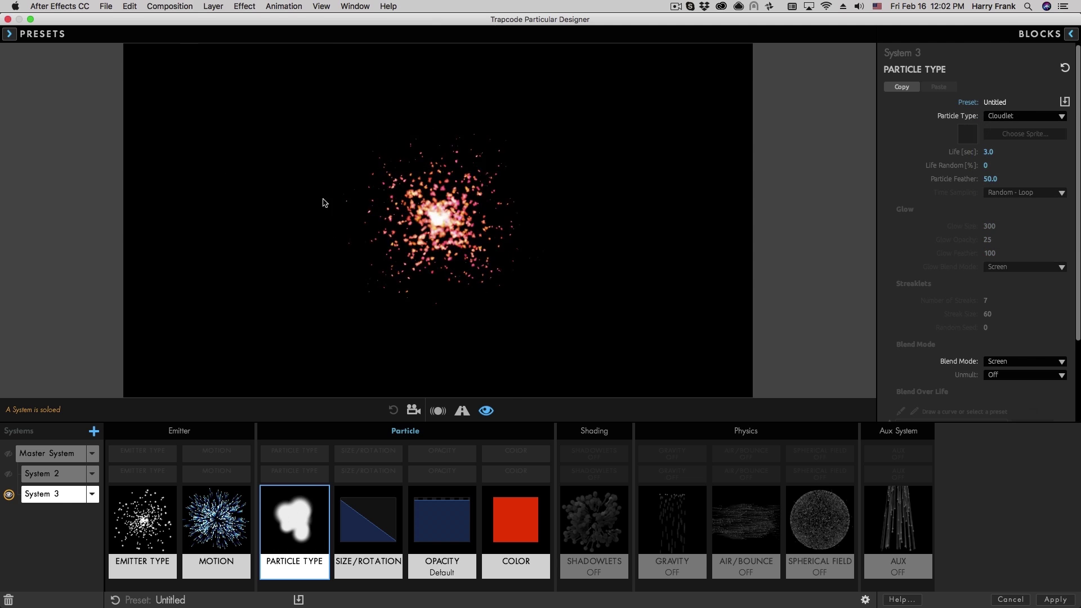
- Set System 3's particle Size to 60 and lower its Opacity to 13
click(401, 554)
drag(988, 135, 1017, 136)
click(418, 537)
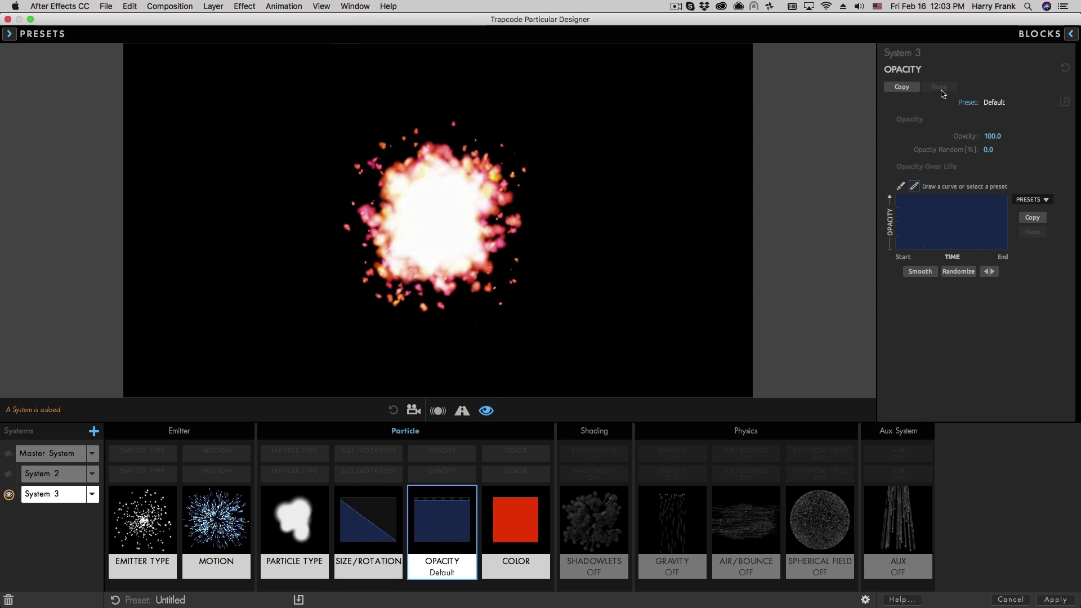
drag(952, 136, 941, 136)
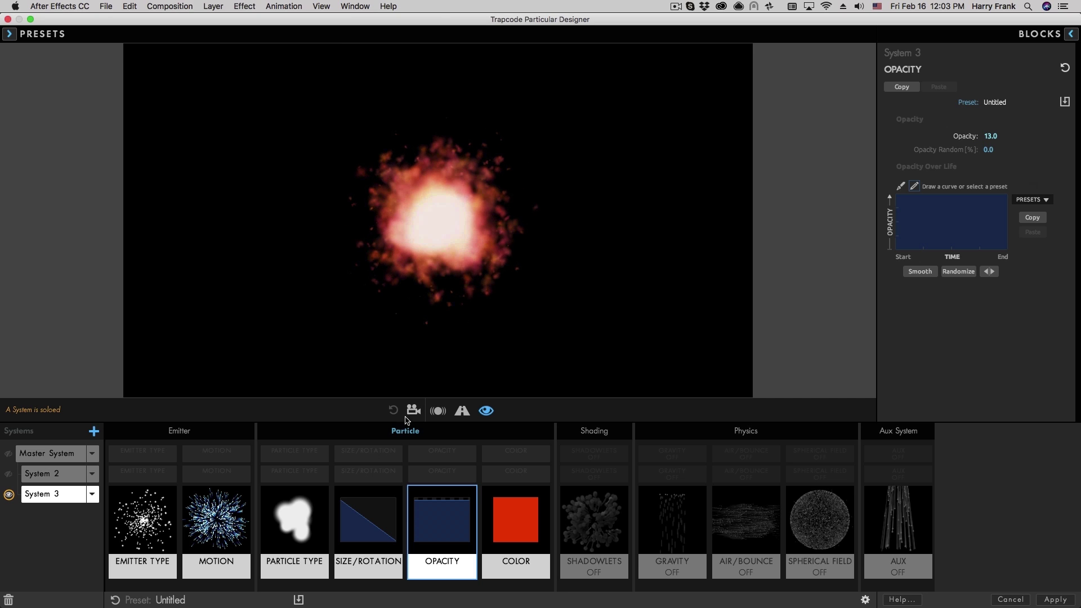
- Compare the Particle Type settings of the Master System and System 3
click(297, 460)
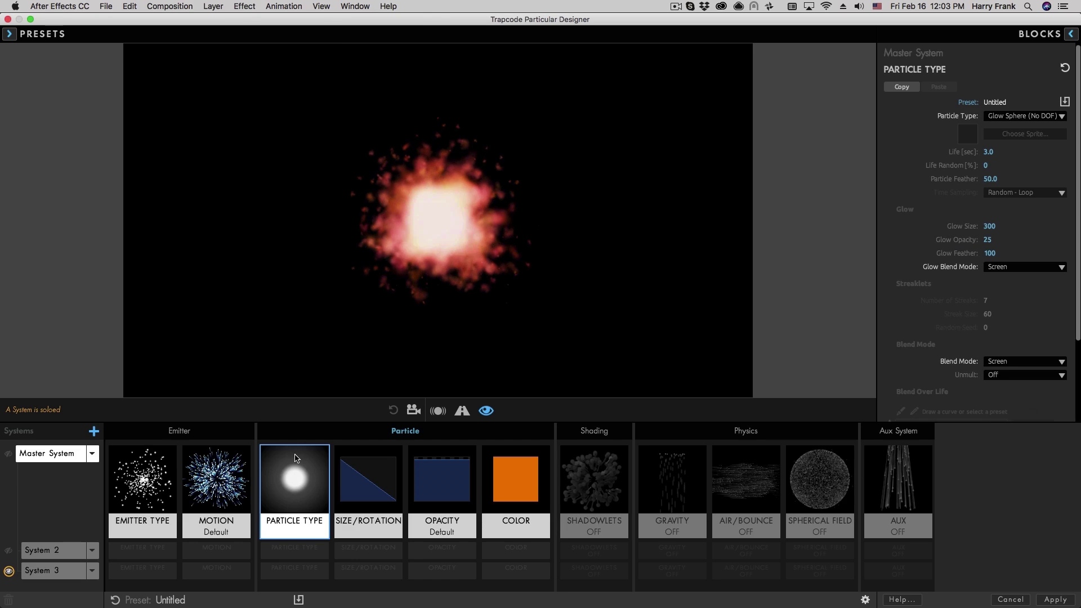
click(298, 569)
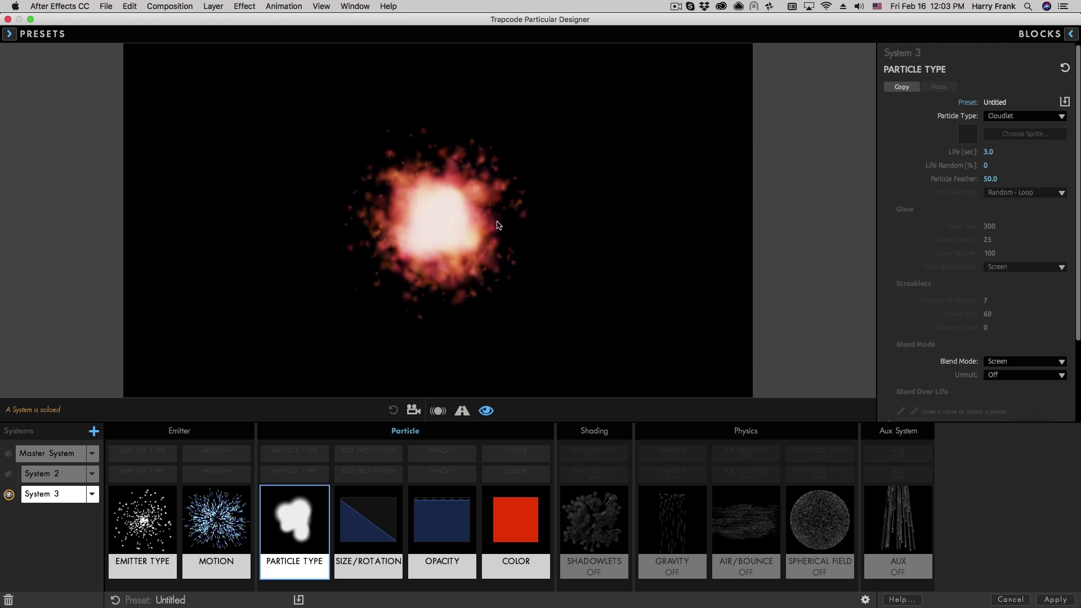
mouse_move(247, 517)
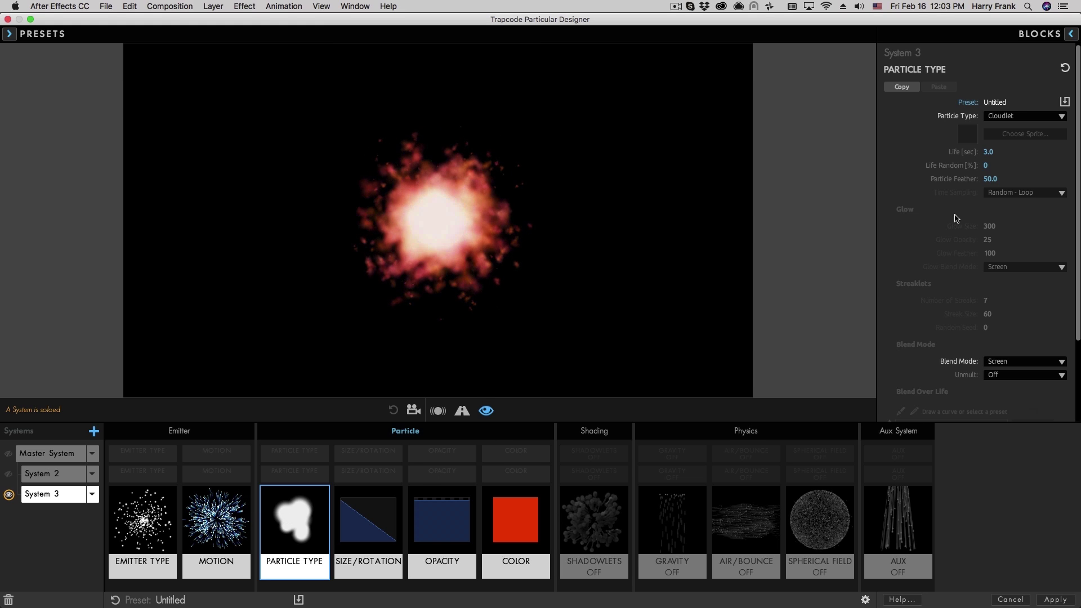
- Set System 3's Opacity to 7 and its Opacity Random to 51%
click(371, 521)
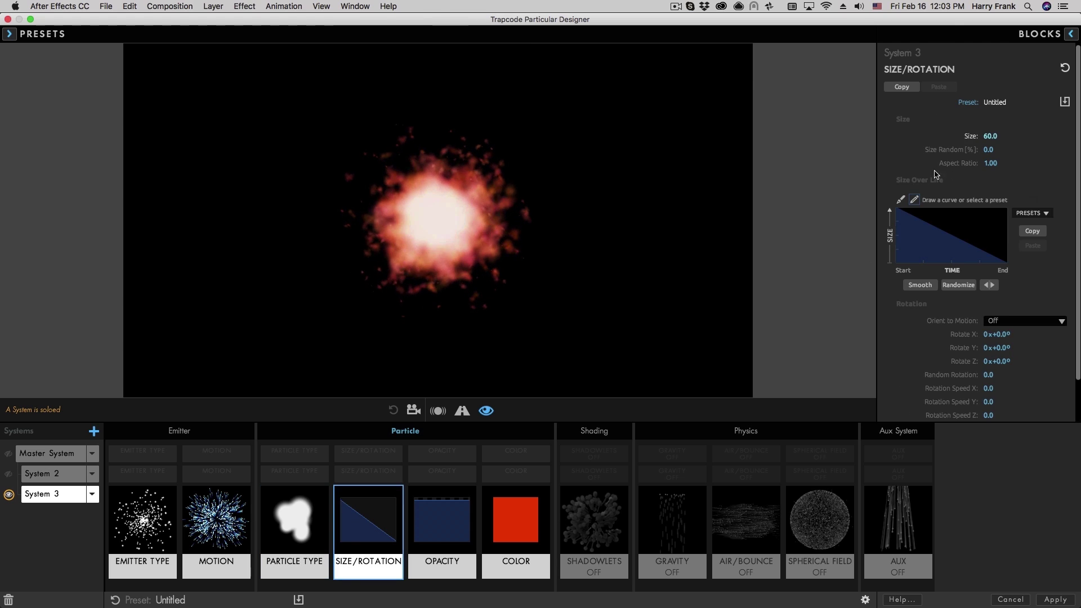
click(442, 521)
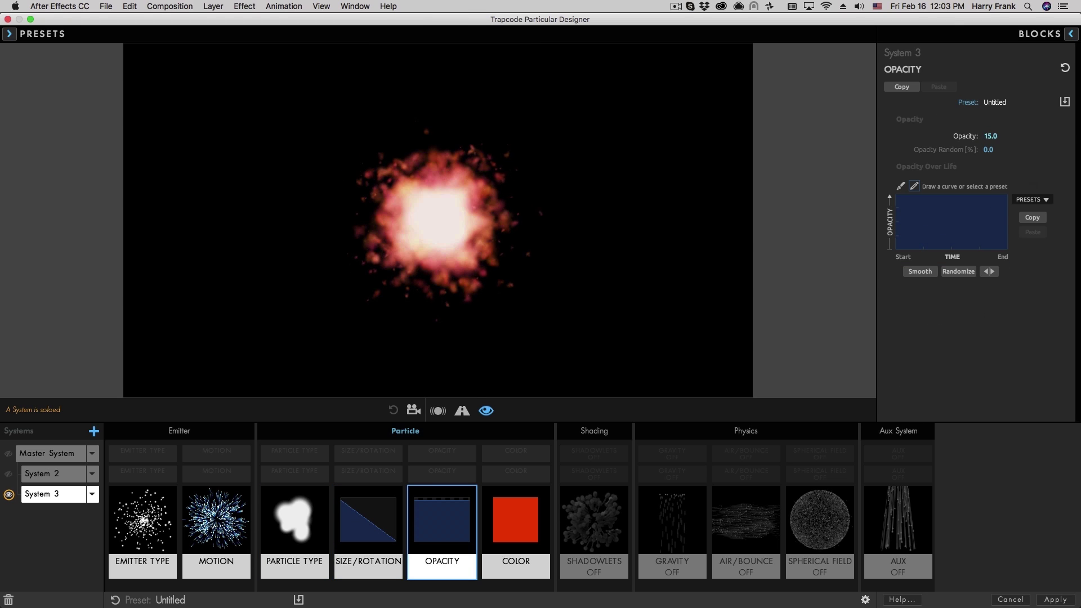
drag(990, 135, 1029, 149)
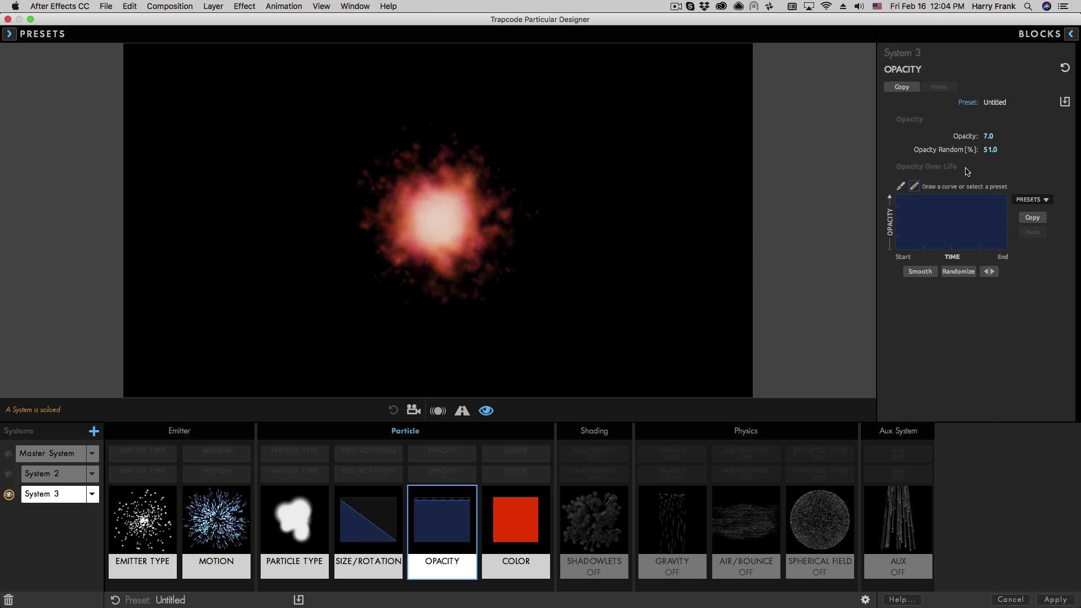
- Apply the constant preset to System 3's Size Over Life and the linear fade-out preset to its Opacity Over Life
click(358, 537)
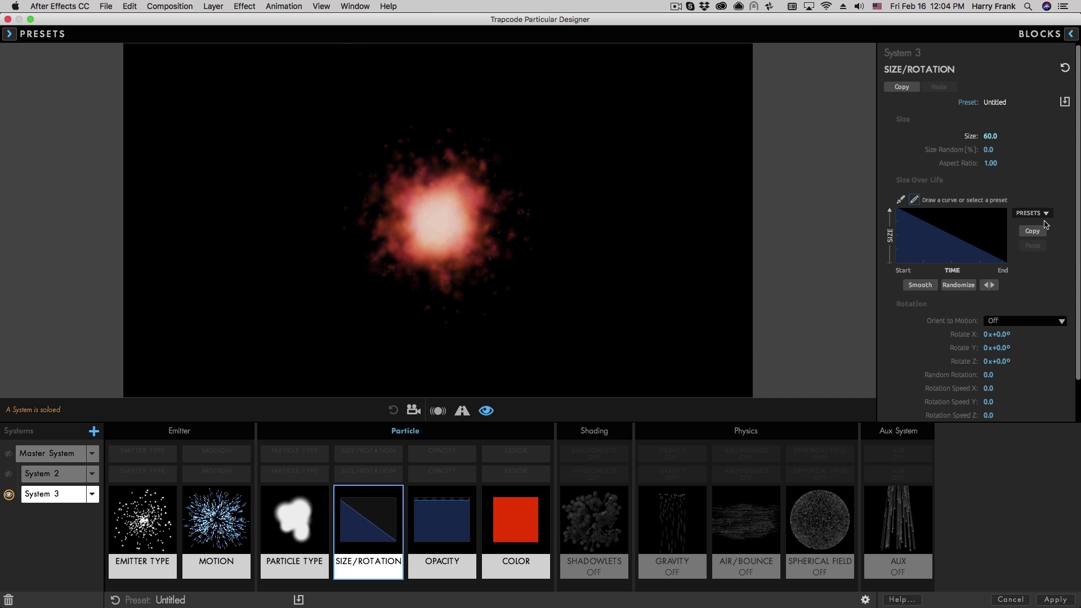
click(1026, 228)
click(445, 495)
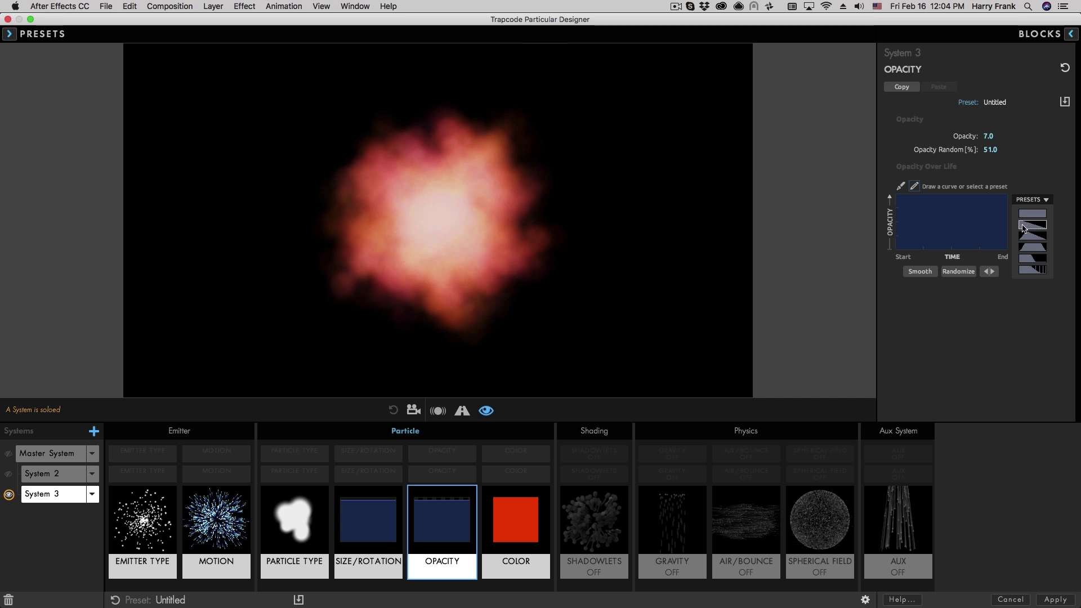
click(1023, 227)
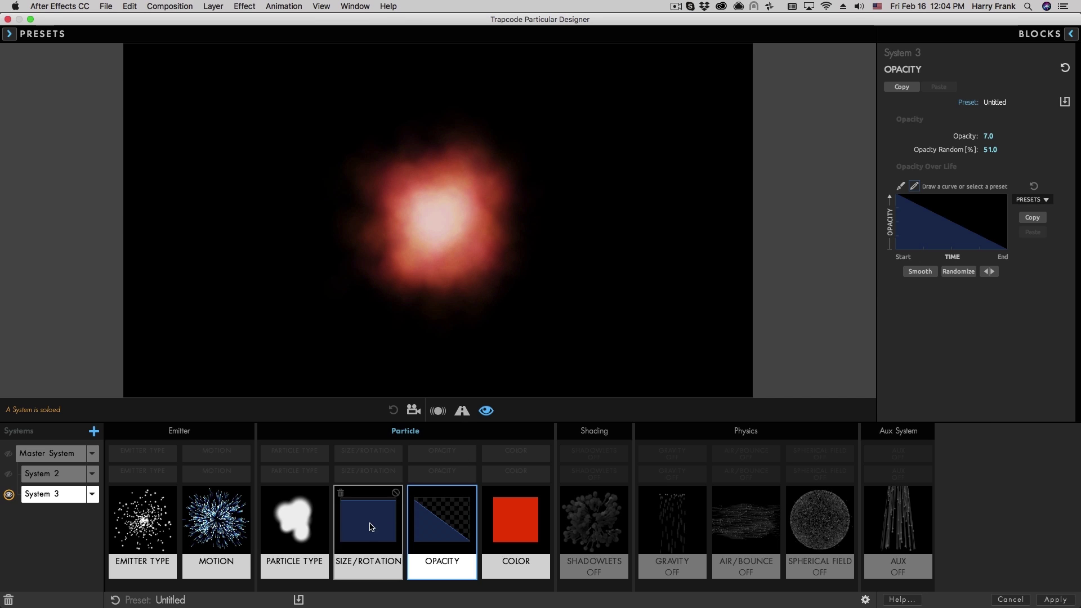
- Adjust the Size of System 3's cloudlet particles and turn off its solo
click(354, 523)
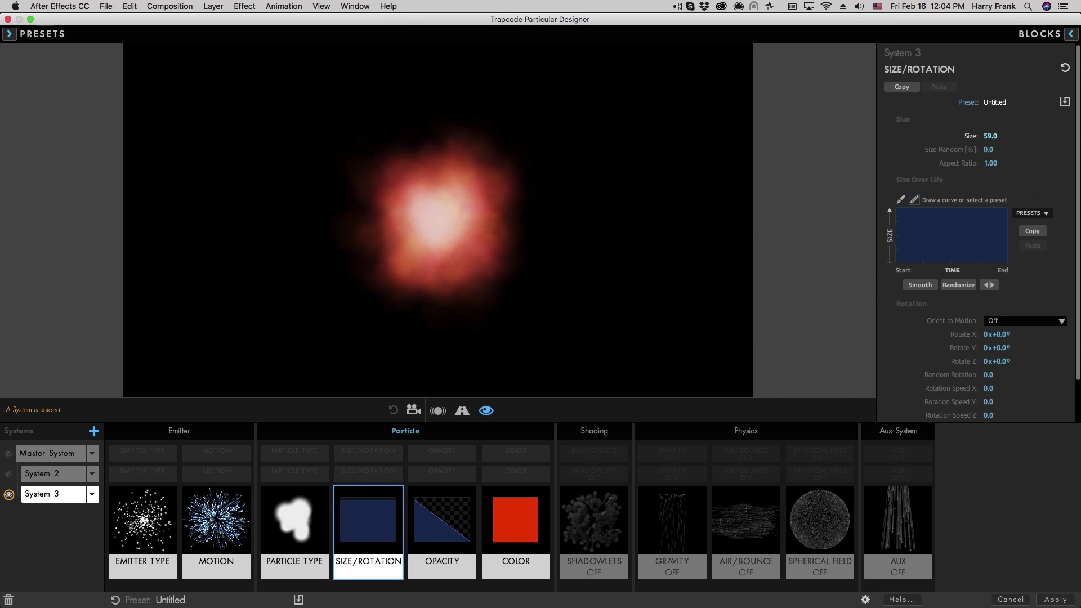
mouse_move(989, 136)
mouse_down()
mouse_move(968, 136)
mouse_move(999, 146)
mouse_up()
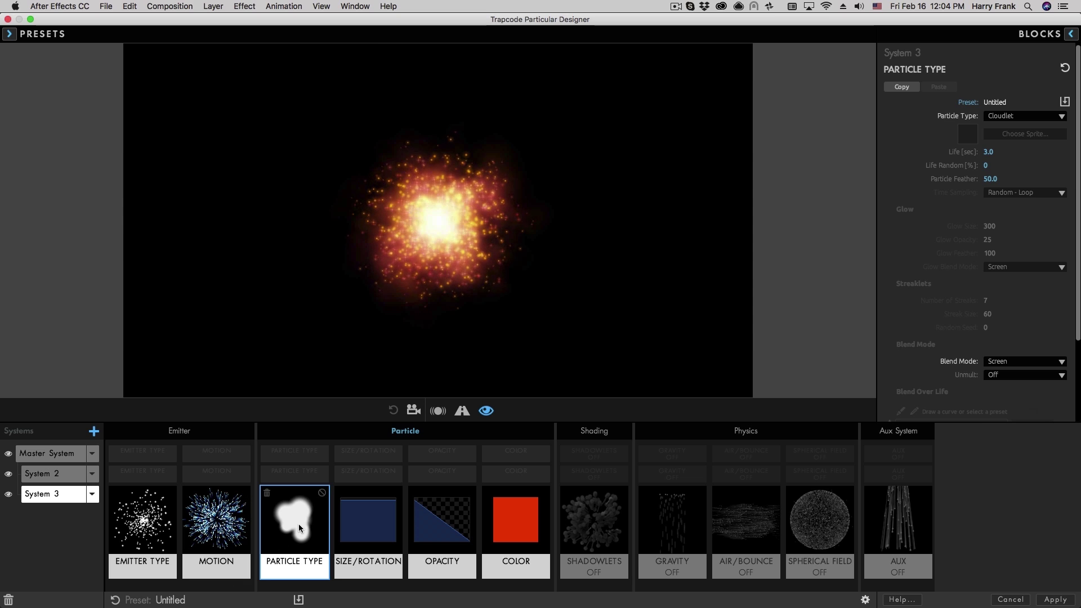
- Duplicate System 3, solo the copy and set its Particle Type to Streaklet
click(92, 494)
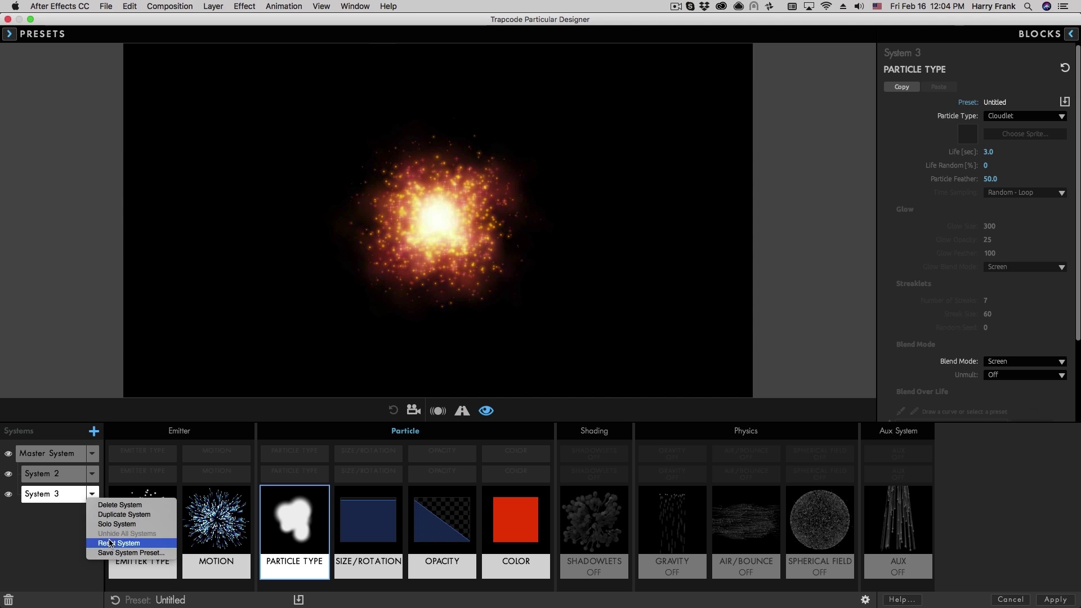
click(123, 514)
click(10, 505)
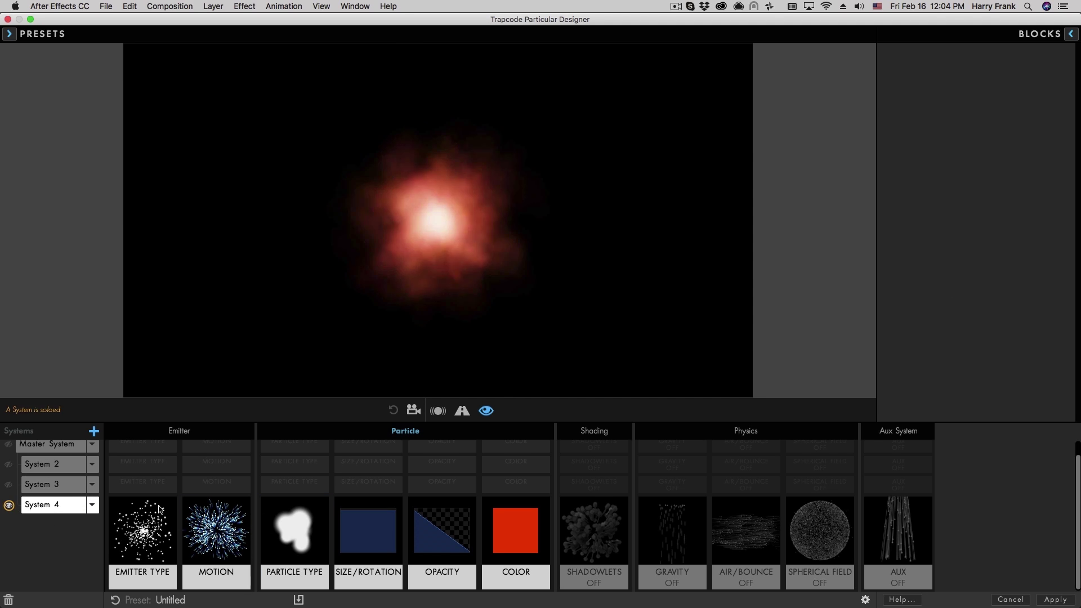
click(319, 535)
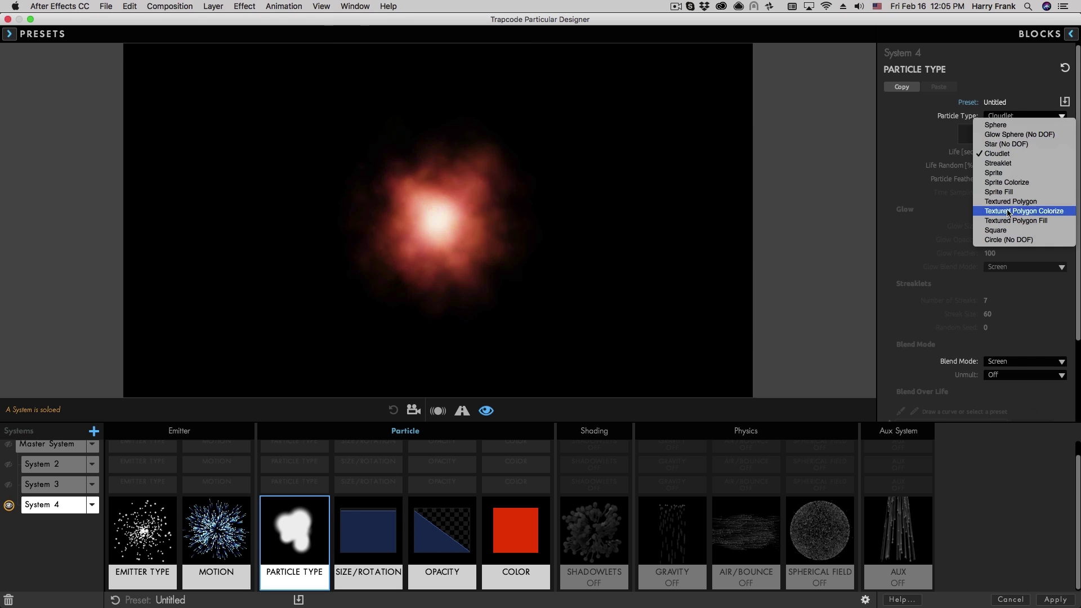
click(1001, 163)
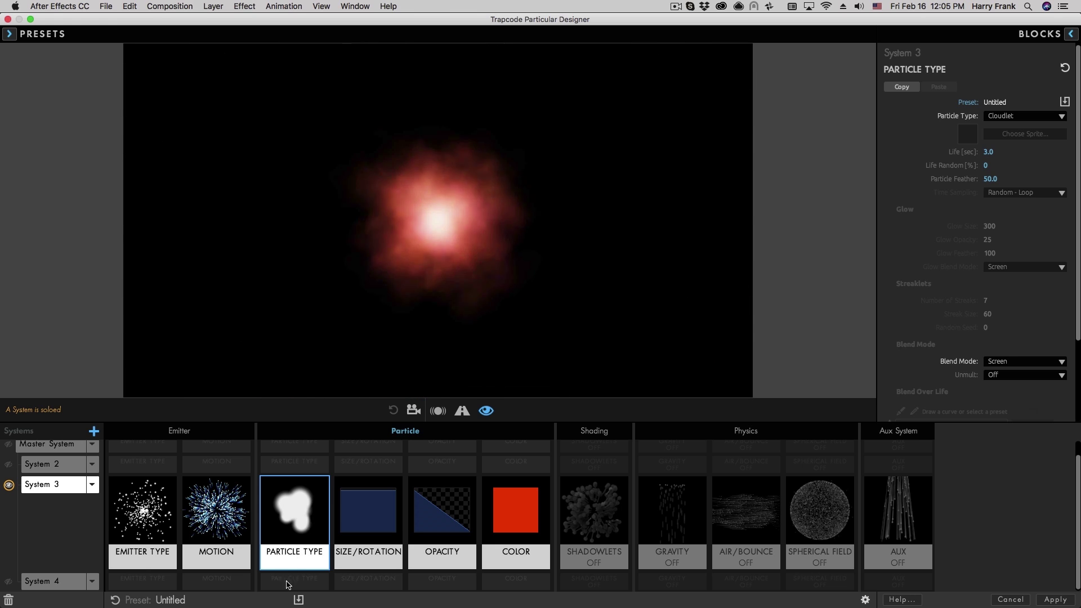
- Solo System 4 and set both its Velocity and its Velocity from Motion to 0
click(288, 579)
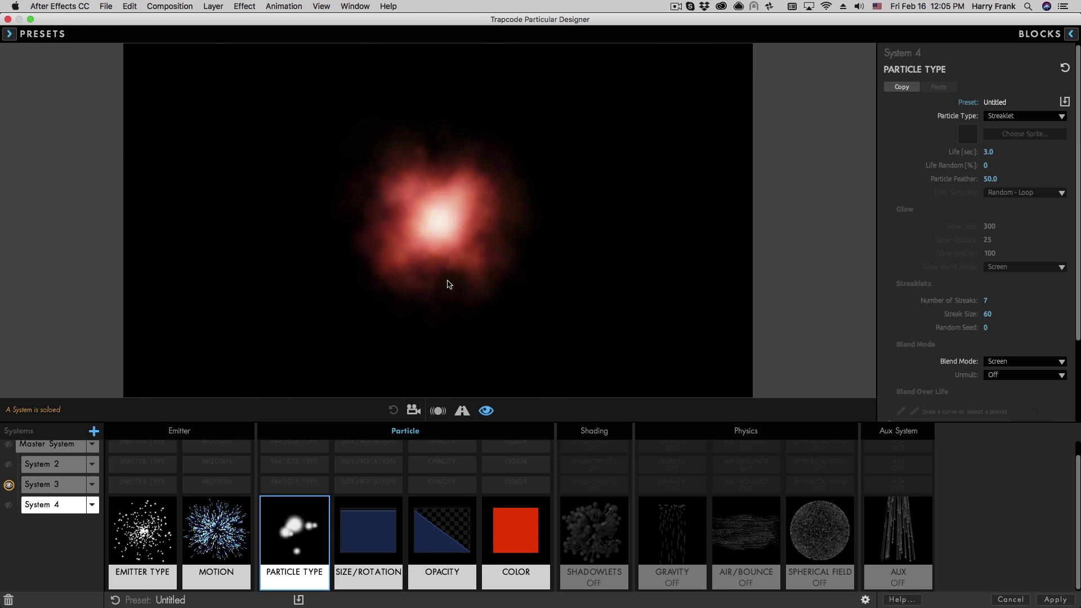
click(8, 504)
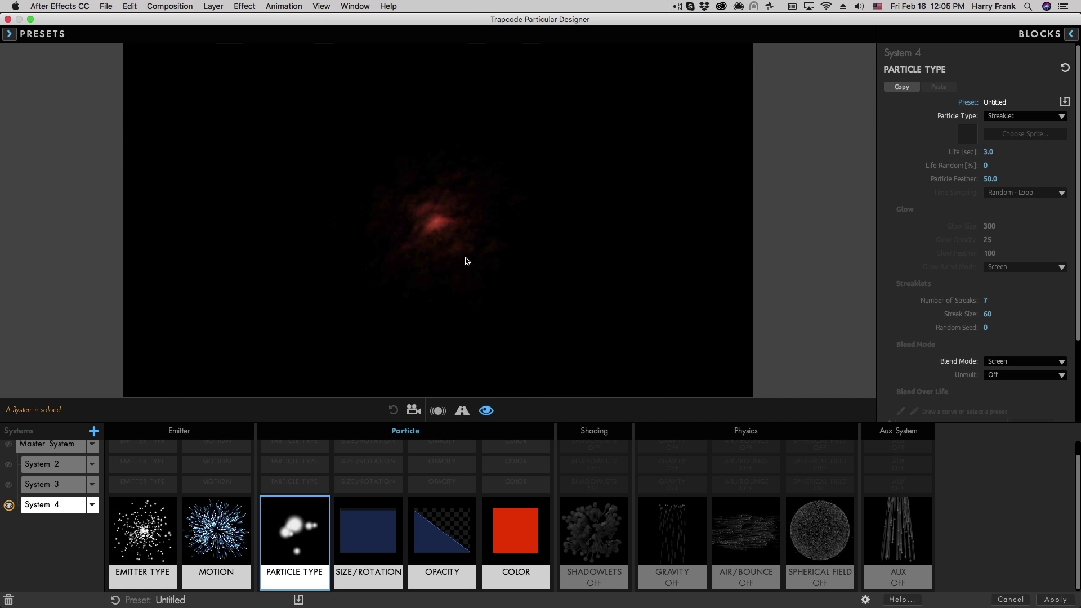
click(202, 574)
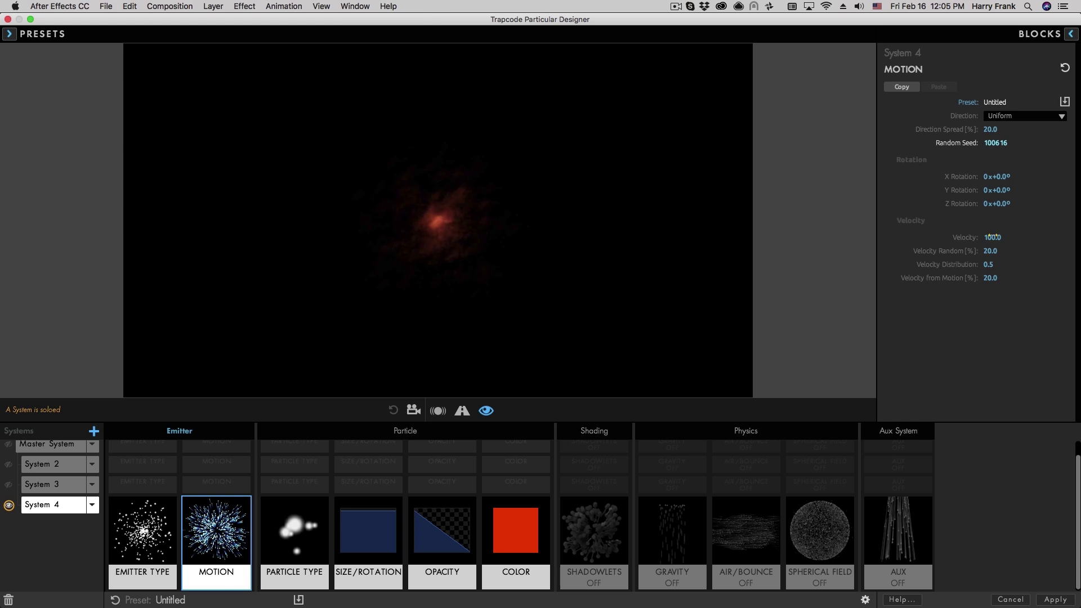
click(1045, 242)
text(0)
key(Return)
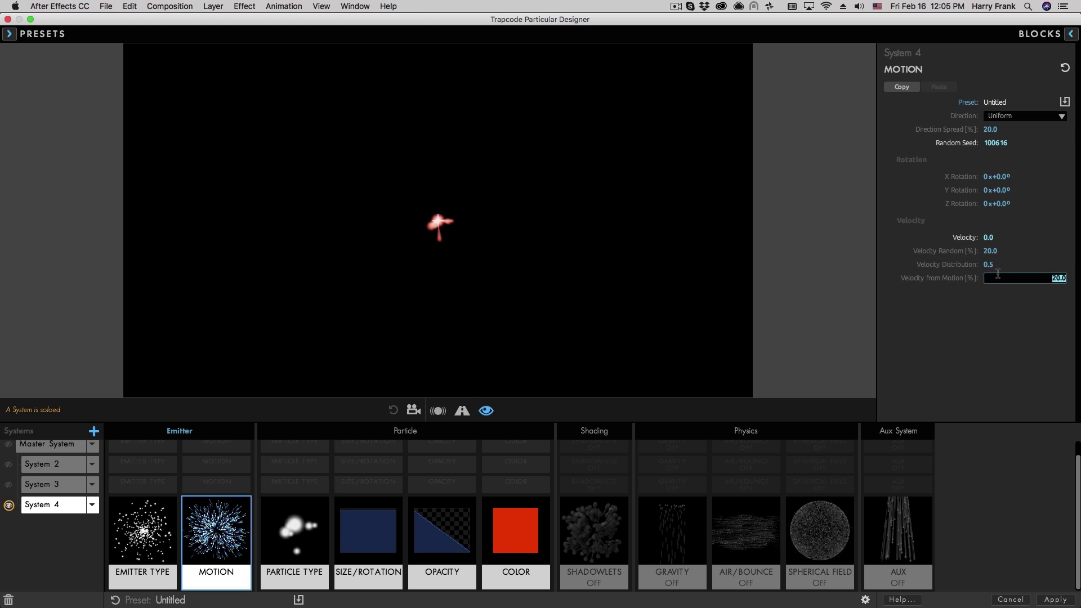
text(0)
key(Return)
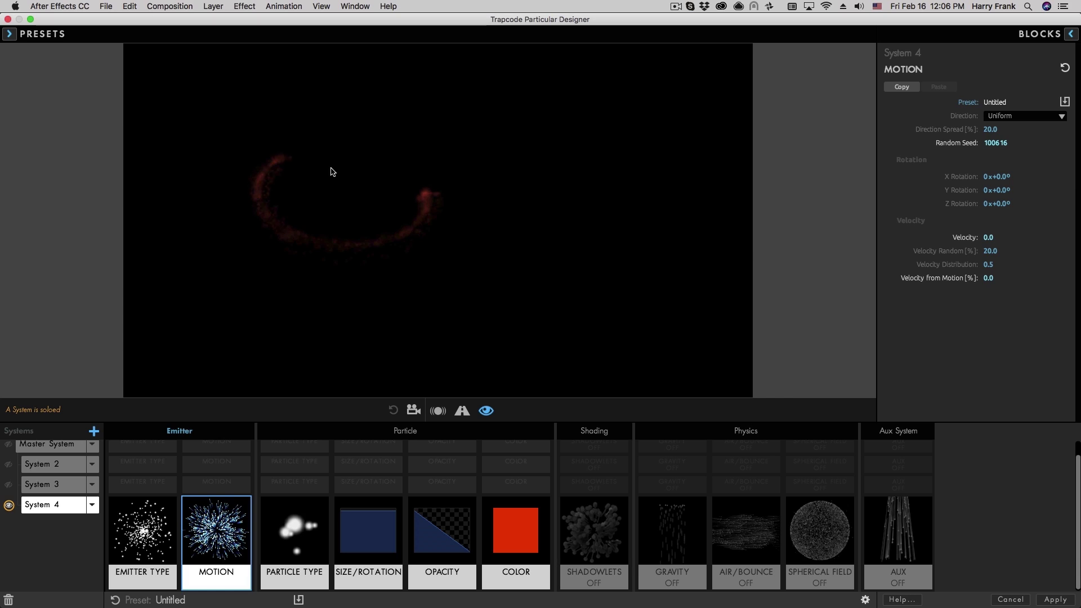
- Set System 4's Opacity to 100 and its Size to 41, and preview the trail by moving the emitter around
click(442, 541)
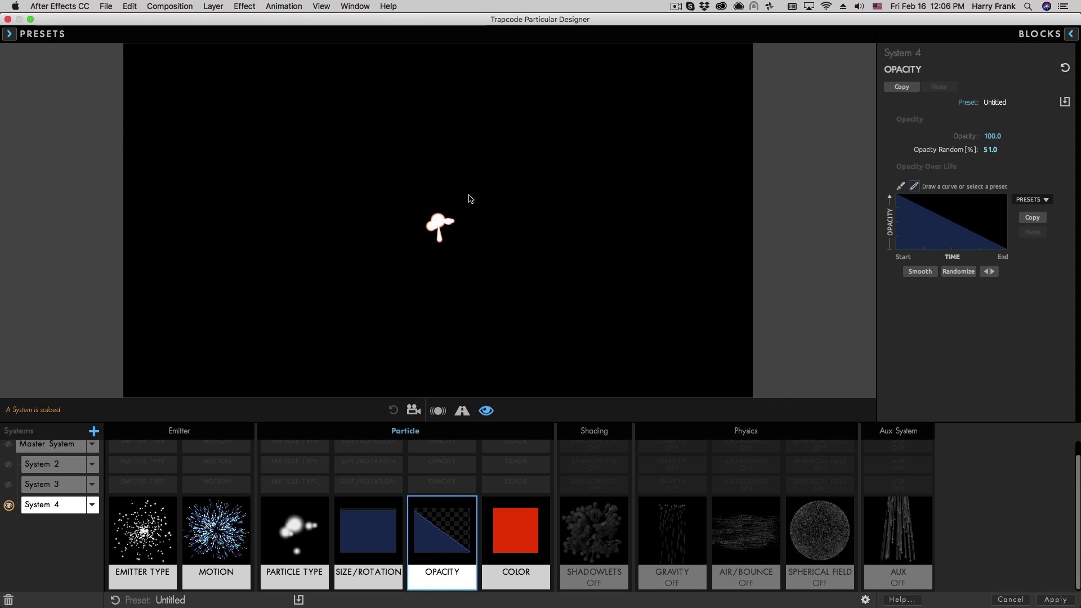
mouse_move(379, 180)
mouse_down()
mouse_move(336, 205)
mouse_move(342, 155)
mouse_move(472, 246)
mouse_move(586, 186)
mouse_move(534, 178)
mouse_move(451, 254)
mouse_move(244, 270)
mouse_move(225, 155)
mouse_move(271, 171)
mouse_move(360, 261)
mouse_move(543, 280)
mouse_move(635, 180)
mouse_move(506, 170)
mouse_move(373, 272)
mouse_move(253, 276)
mouse_move(262, 150)
mouse_move(458, 282)
mouse_up()
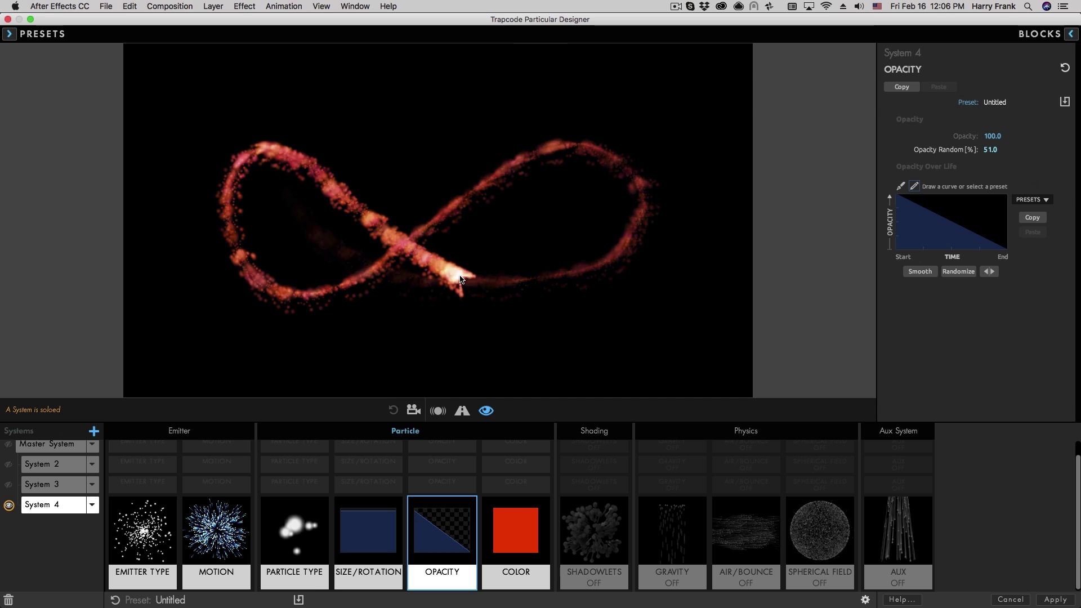
click(294, 529)
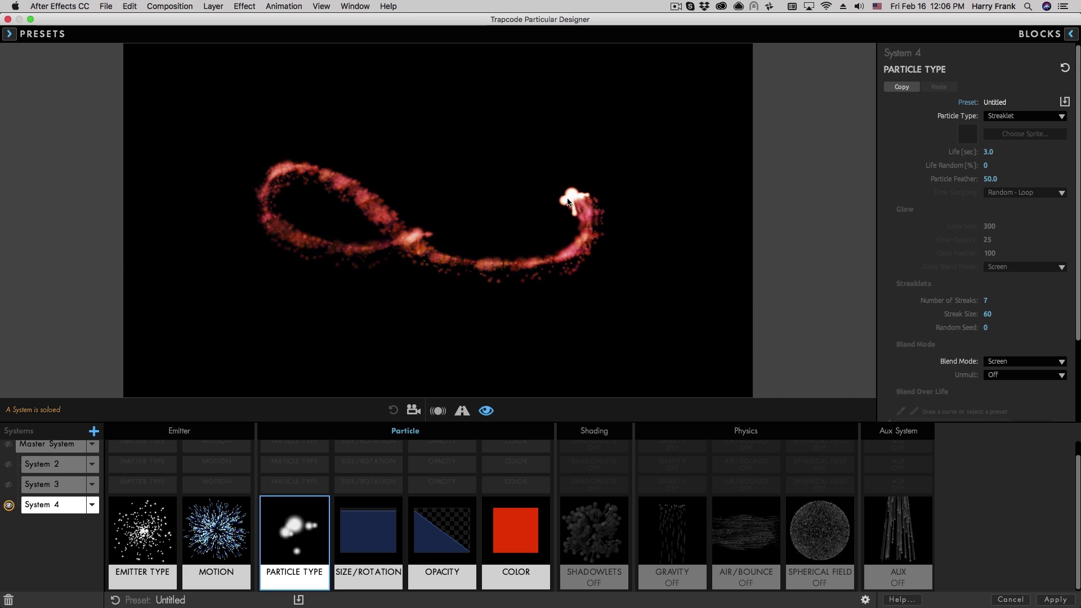
click(364, 529)
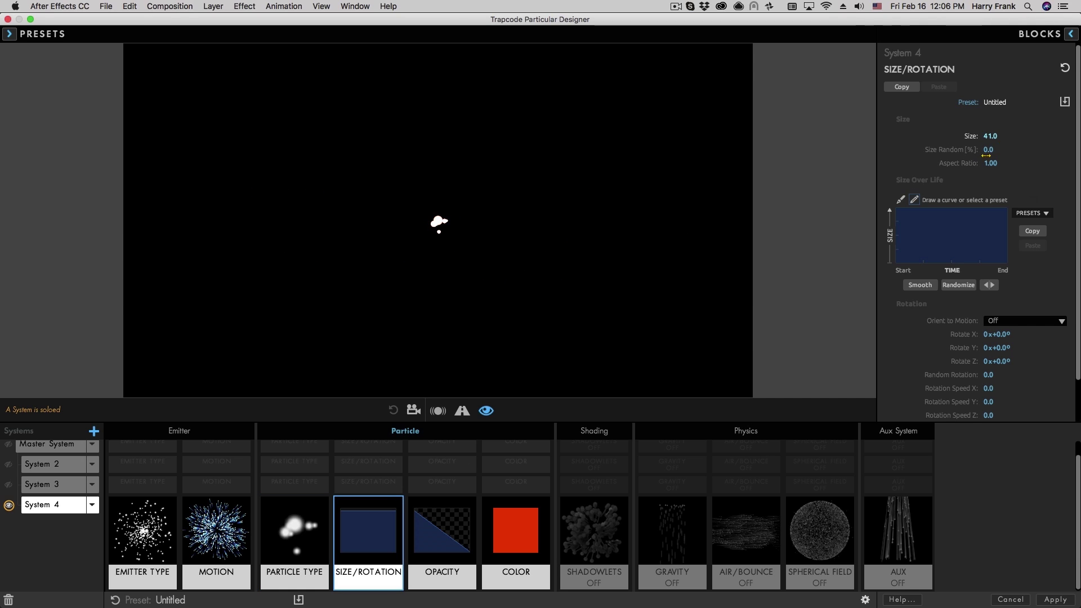
click(445, 523)
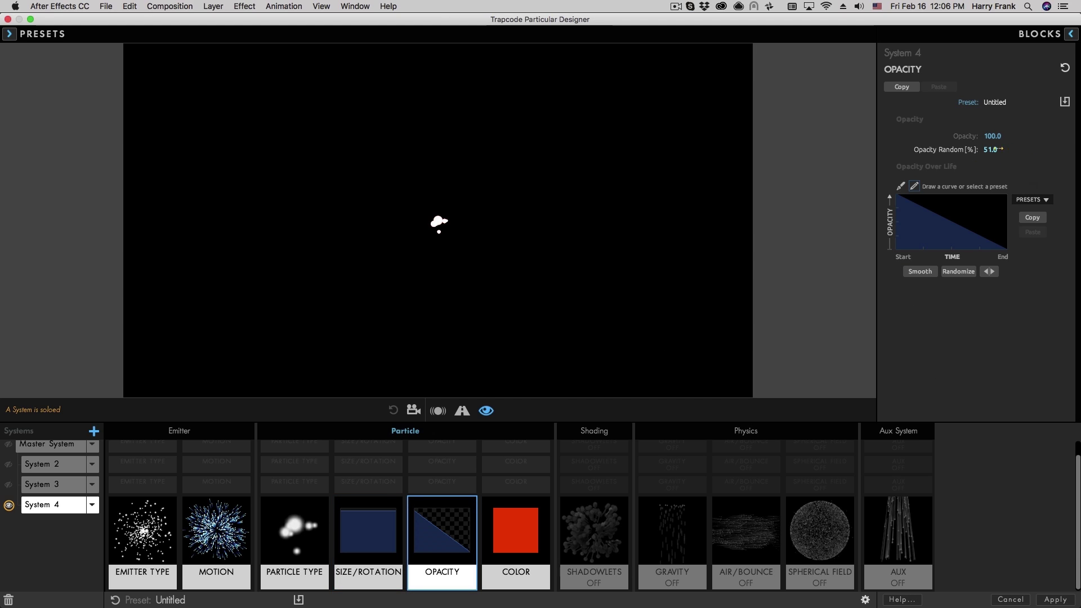
click(372, 523)
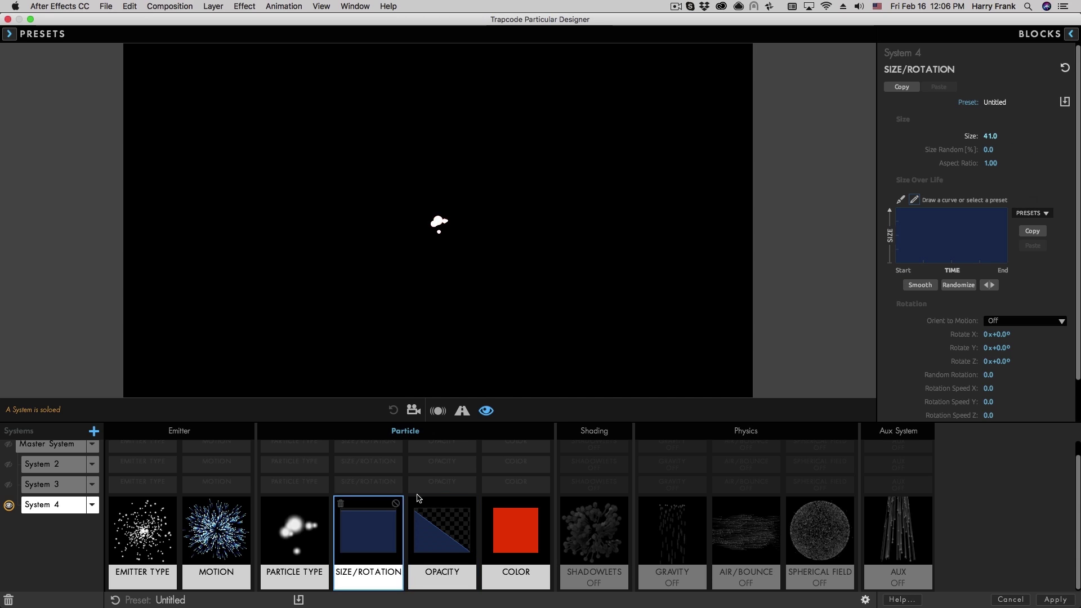
click(516, 529)
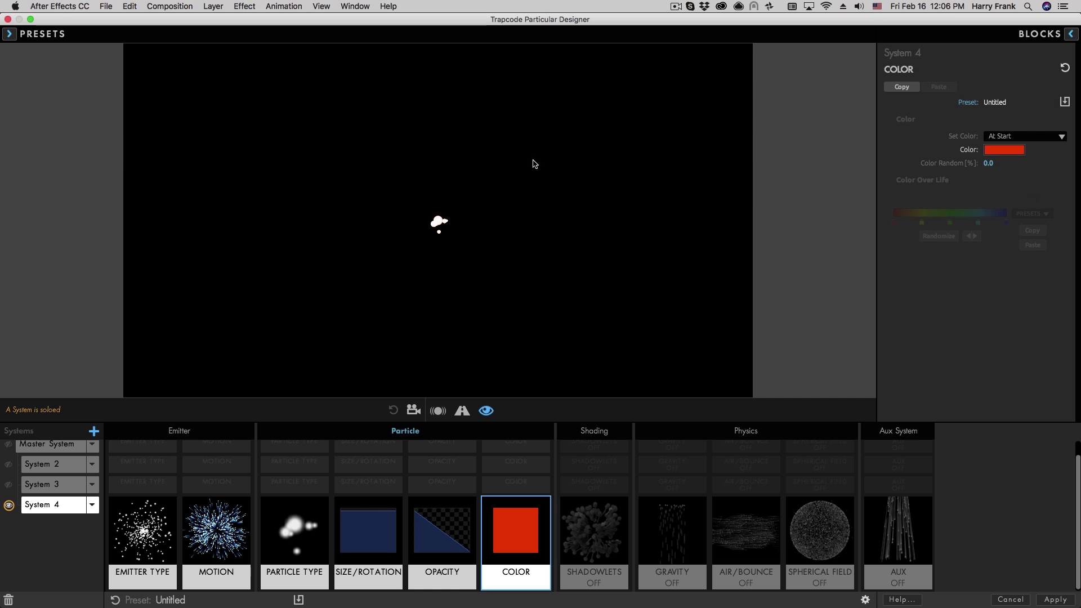
mouse_move(425, 225)
mouse_down()
mouse_move(410, 207)
mouse_move(536, 256)
mouse_move(525, 183)
mouse_move(434, 257)
mouse_move(201, 263)
mouse_move(303, 192)
mouse_move(399, 270)
mouse_move(558, 265)
mouse_move(521, 176)
mouse_up()
- Set System 4's particle Life to 1.0 second, preview its trail in motion and turn off its solo
click(294, 529)
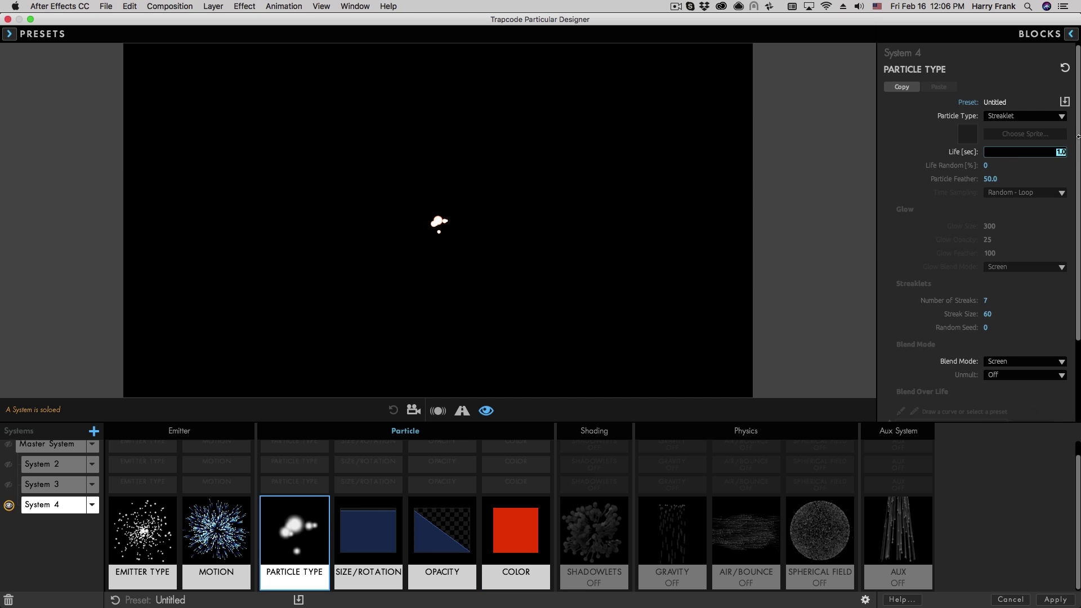
key(Return)
mouse_move(427, 221)
mouse_down()
mouse_move(324, 170)
mouse_move(386, 209)
mouse_move(558, 244)
mouse_move(563, 178)
mouse_move(385, 282)
mouse_move(254, 218)
mouse_move(345, 171)
mouse_move(397, 219)
mouse_move(519, 243)
mouse_move(548, 161)
mouse_move(422, 283)
mouse_move(376, 203)
mouse_move(569, 158)
mouse_move(464, 275)
mouse_up()
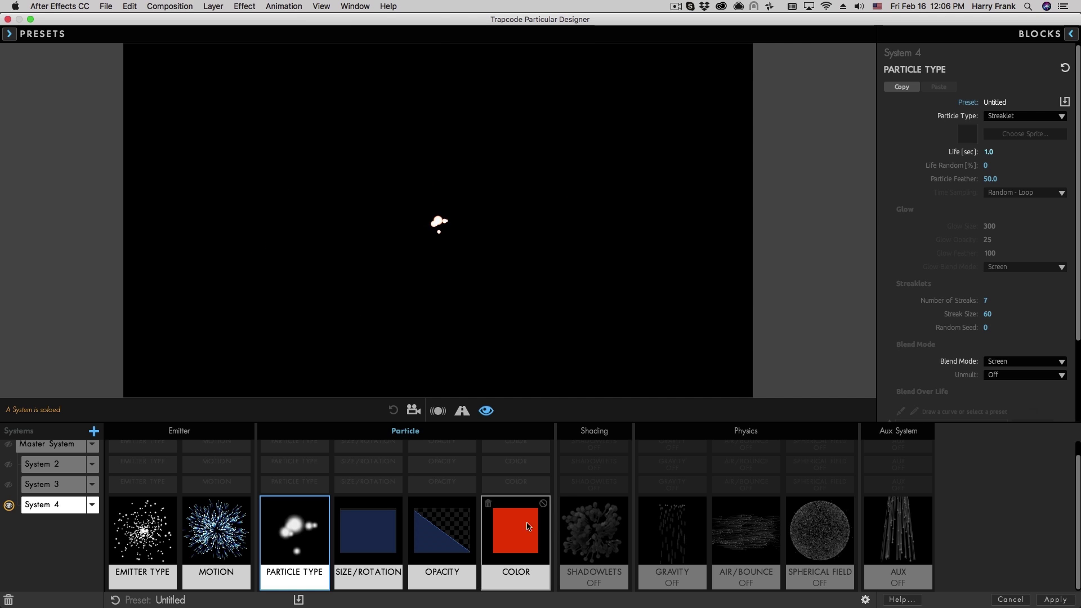
click(515, 534)
click(16, 506)
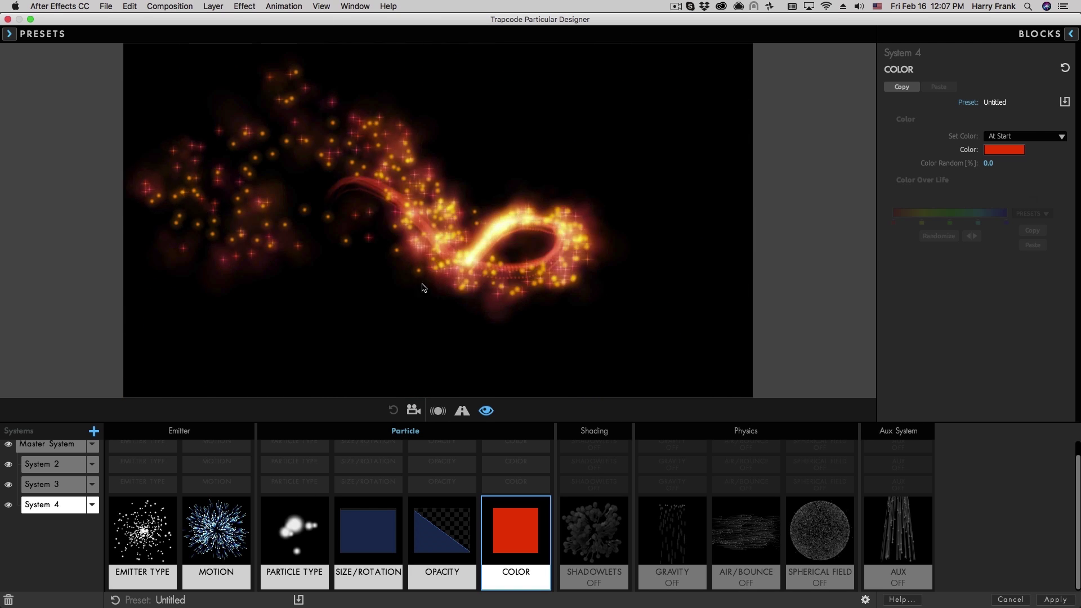
- Solo System 4 again and set its particle Size to 100
click(294, 529)
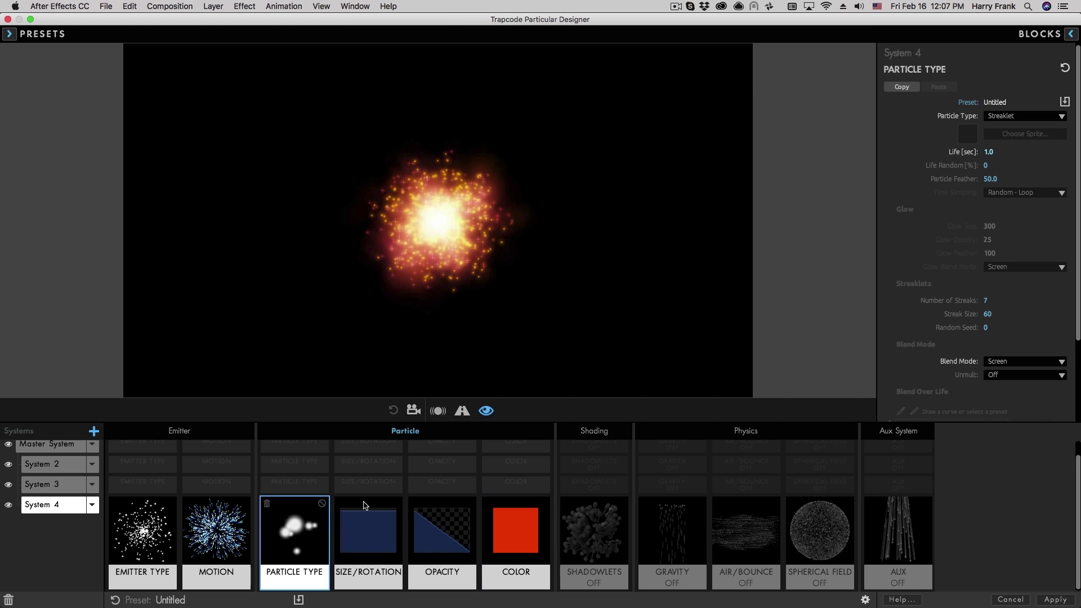
click(9, 503)
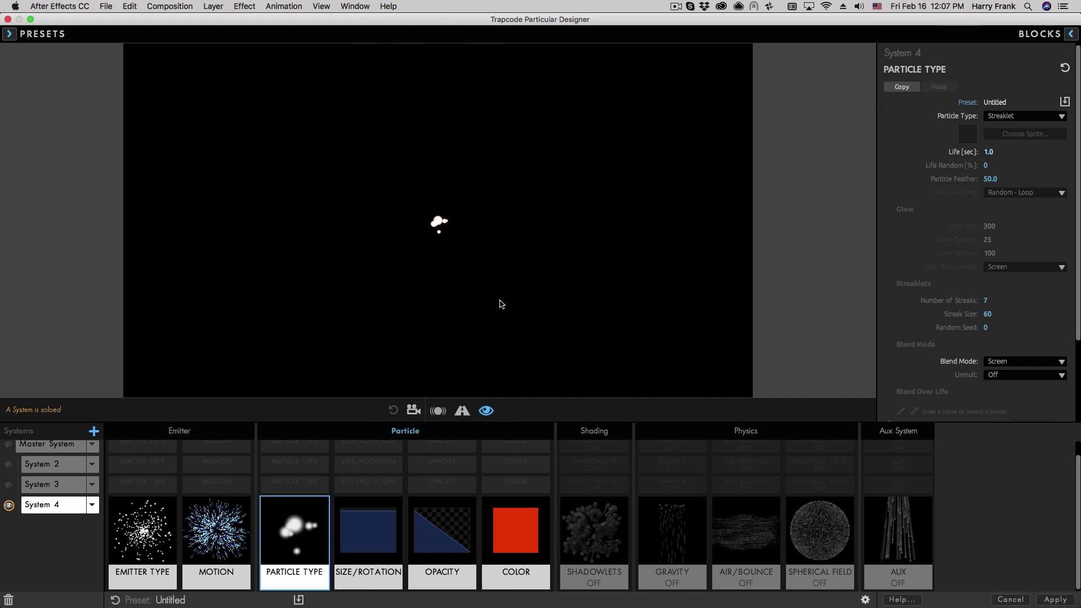
click(374, 547)
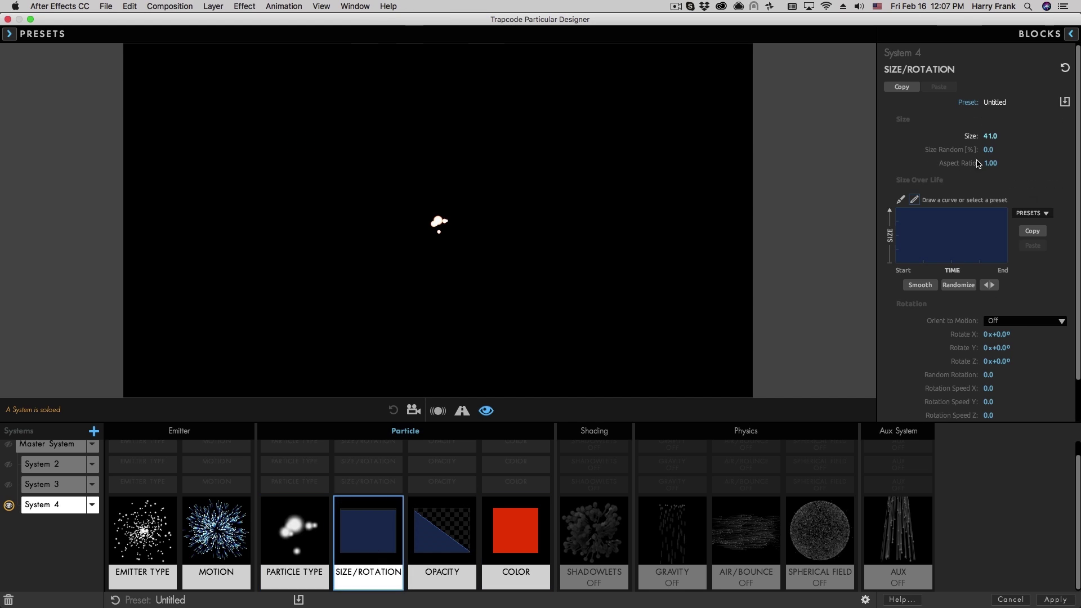
drag(988, 136, 1022, 136)
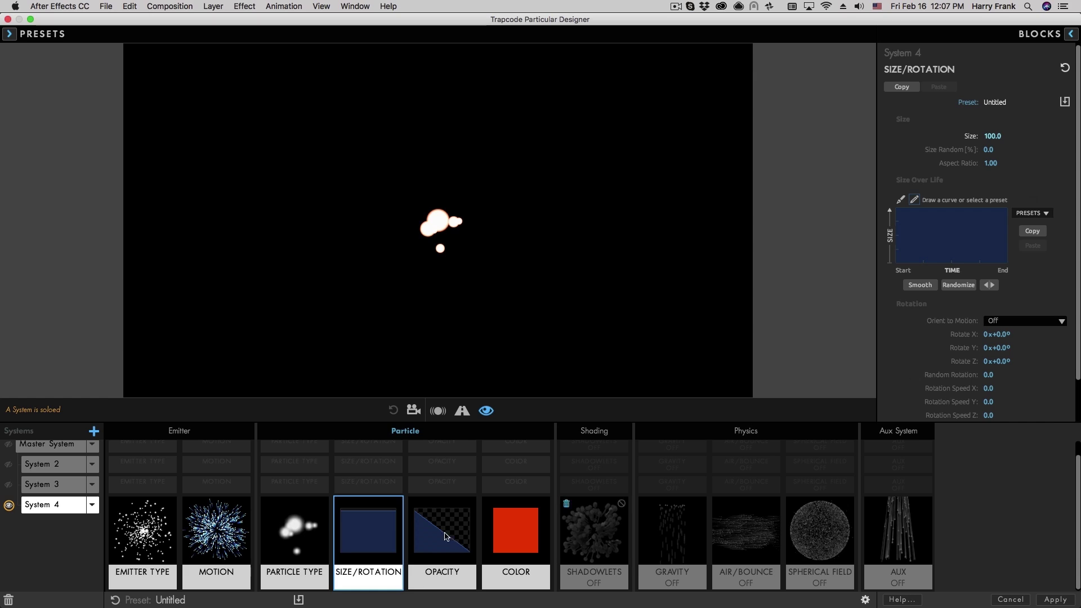
- Set System 4's Streak Size to 31, Random Seed to 68 and Number of Streaks to 9, and turn off its solo
click(313, 540)
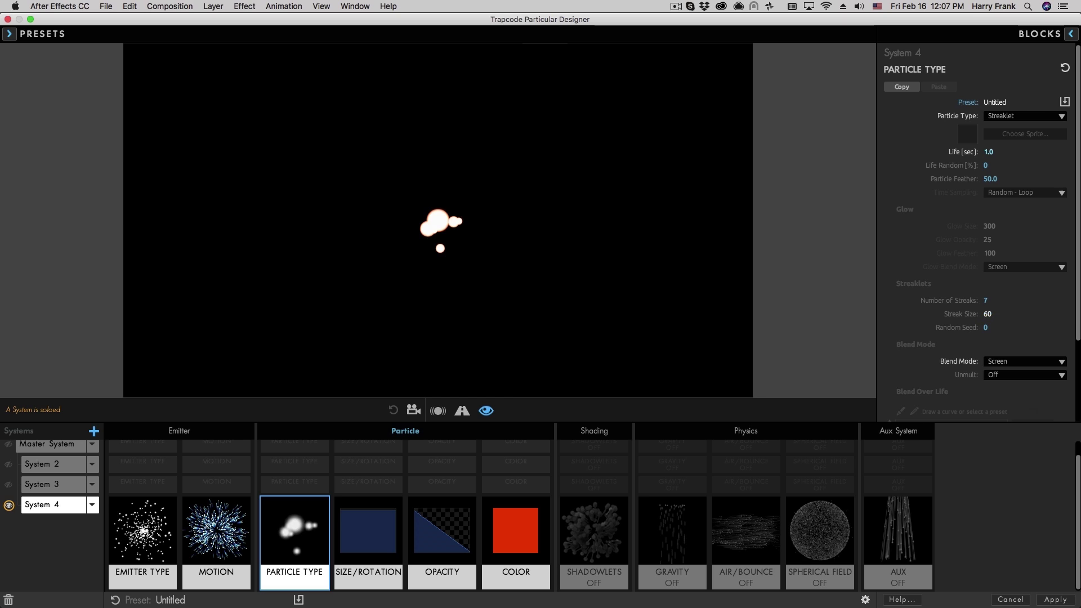
drag(987, 313, 982, 314)
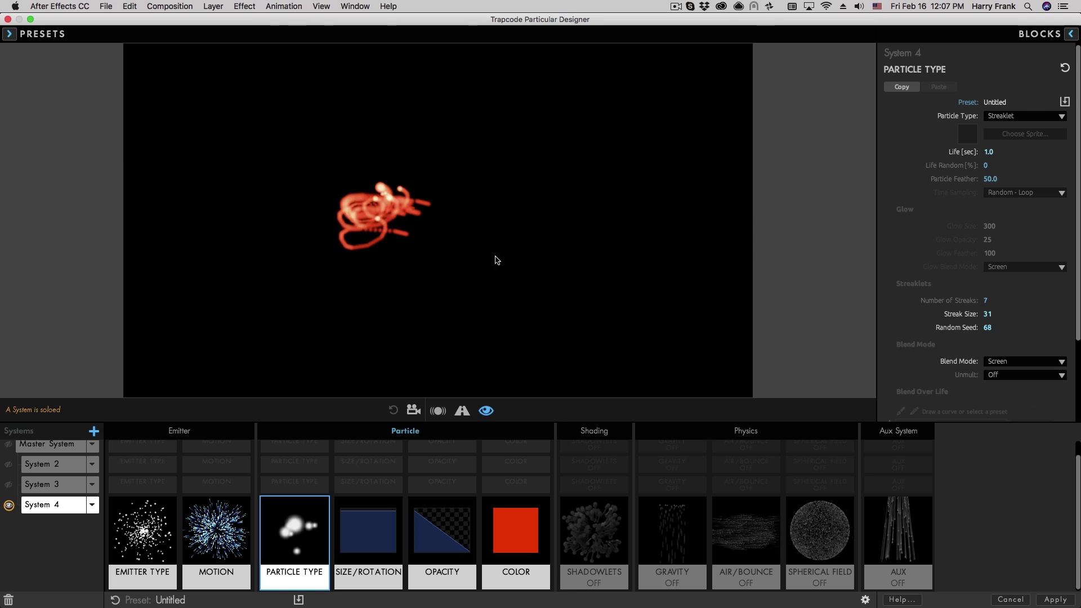
drag(985, 300, 992, 300)
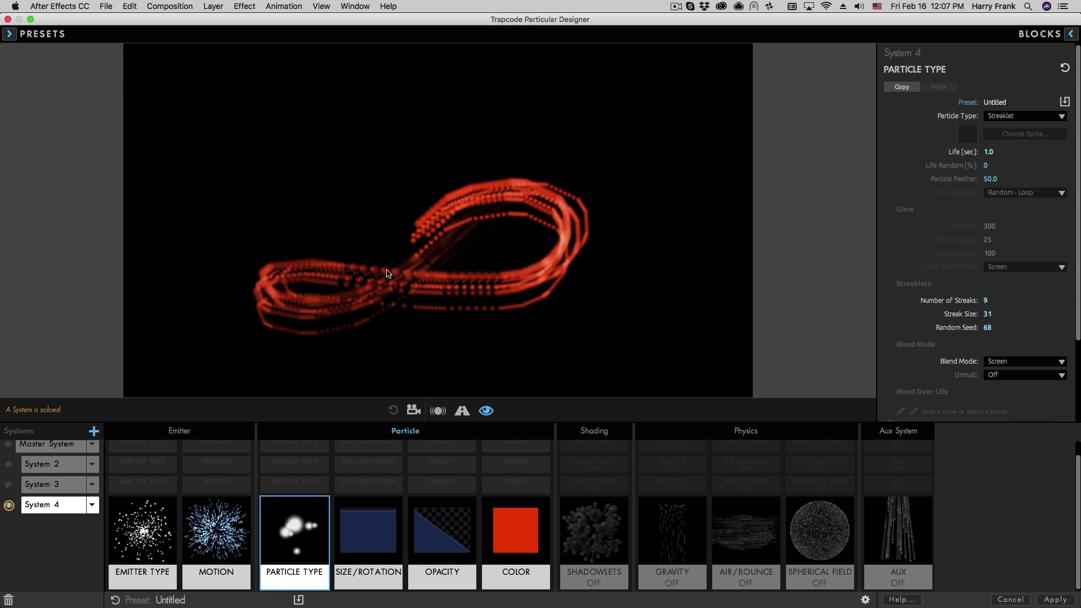
click(1024, 116)
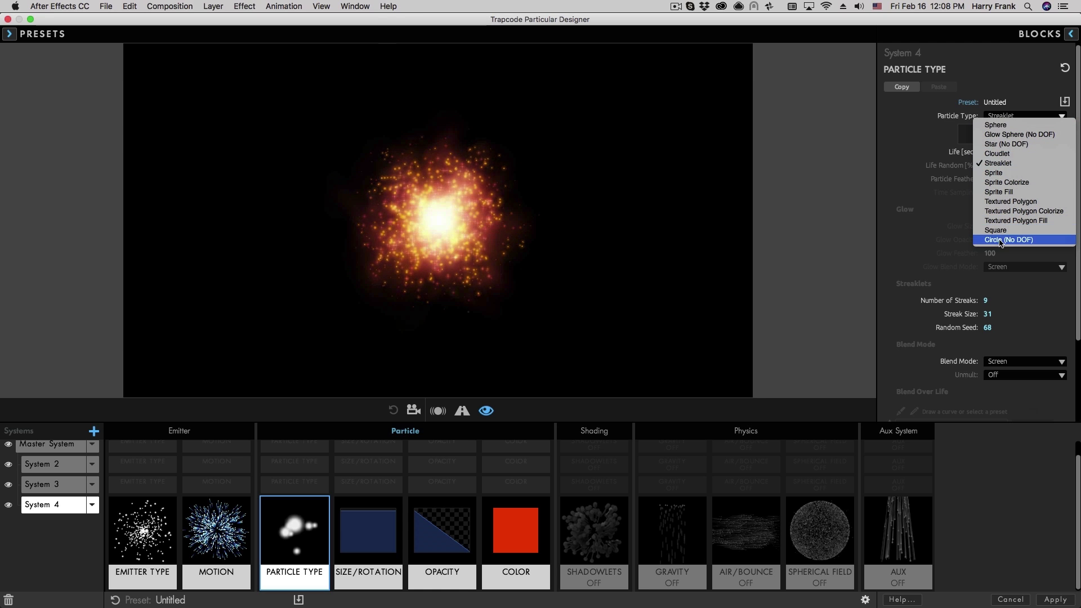
click(542, 256)
- Add a fifth particle system with default settings and solo it
click(93, 432)
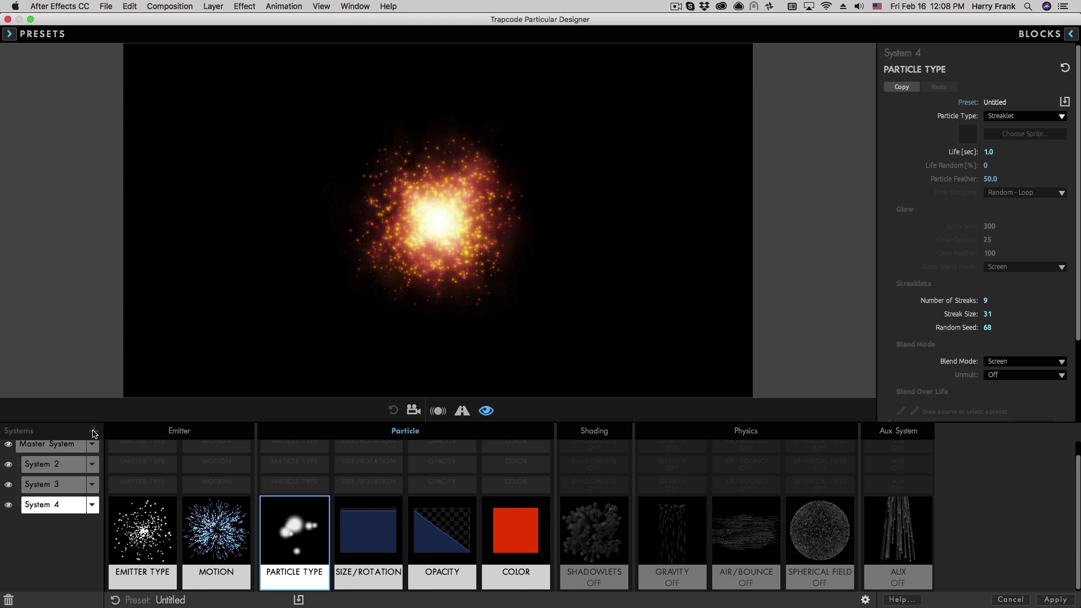
key(super+z)
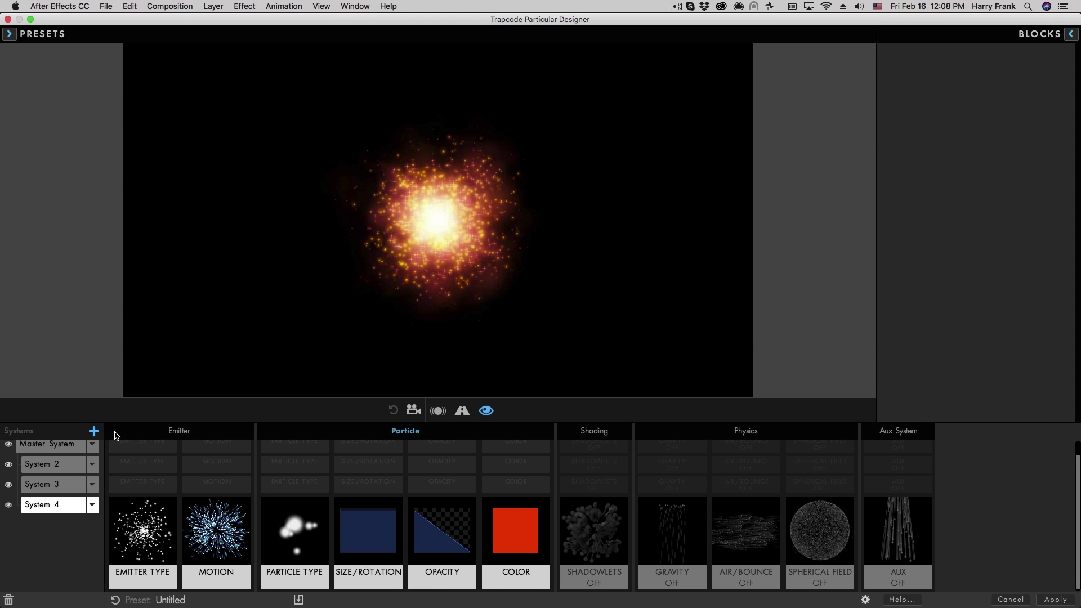
click(94, 431)
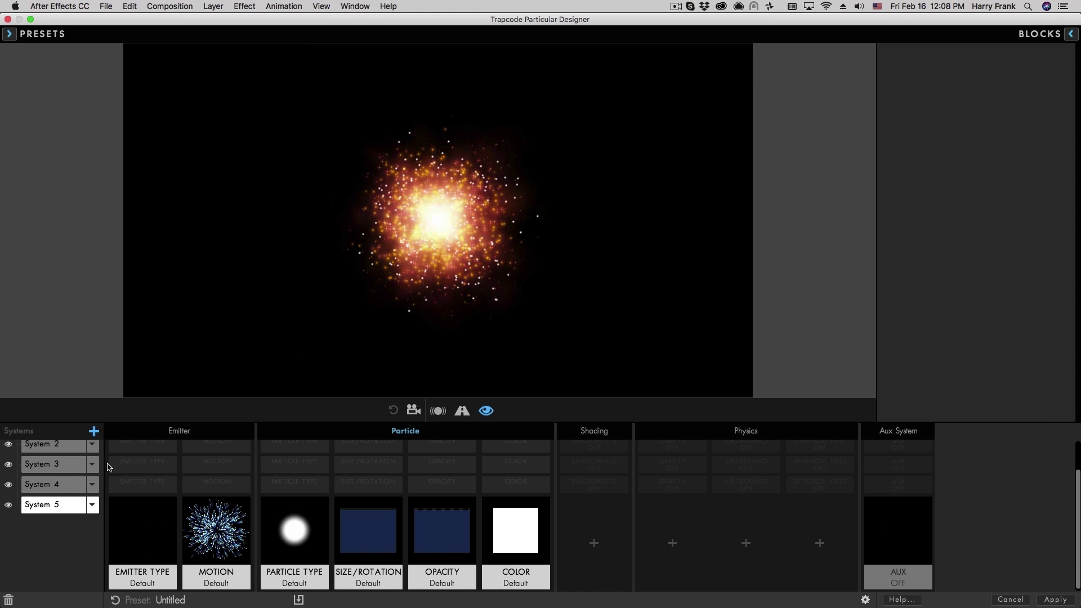
alt+click(9, 504)
- Set System 5's particle Size to 16
click(294, 529)
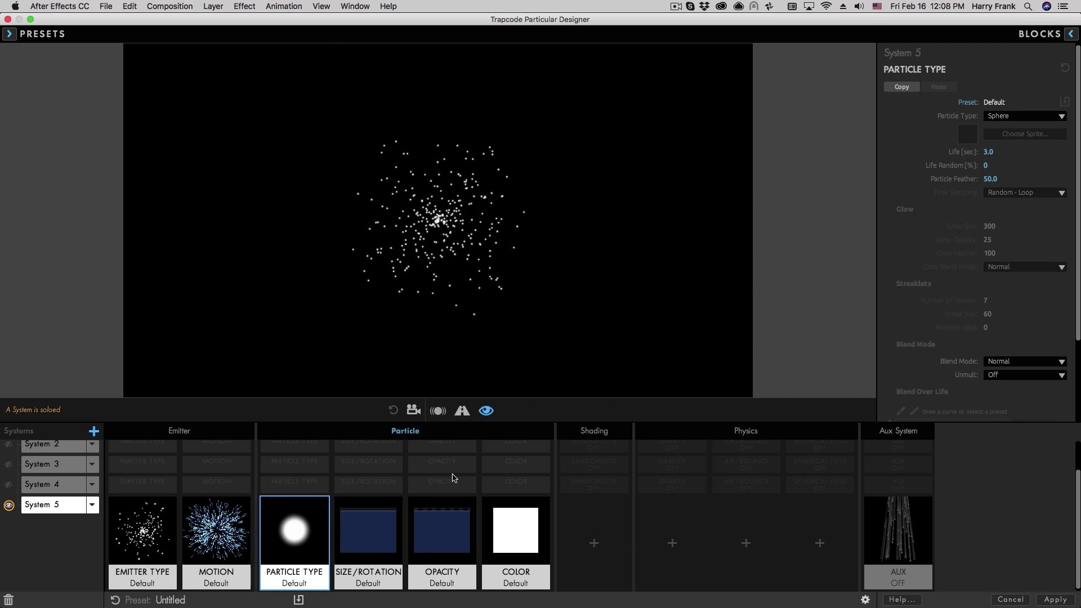
click(376, 522)
drag(997, 138, 1063, 138)
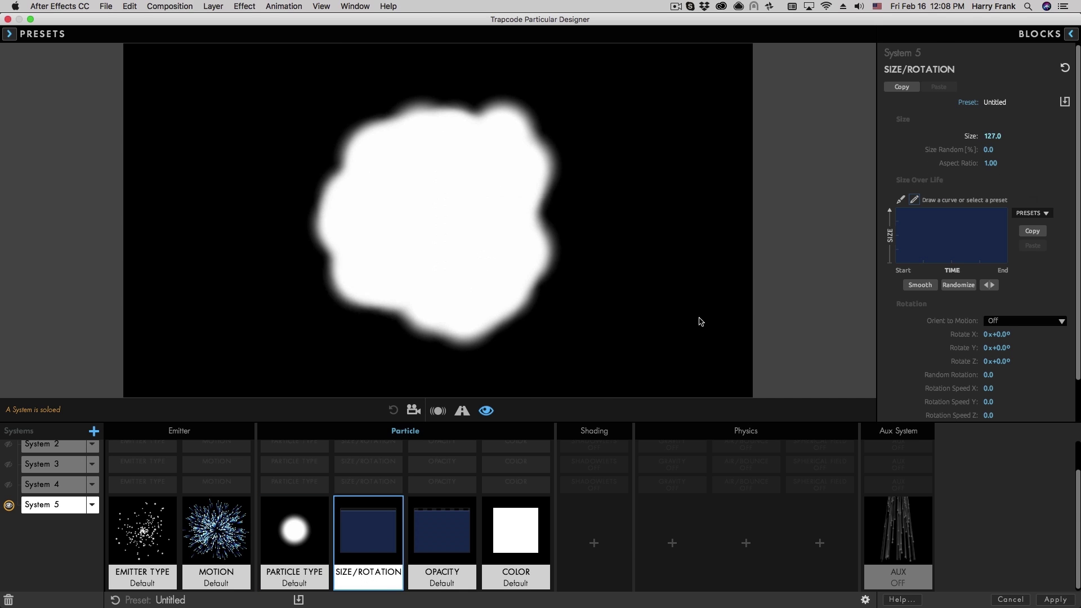
click(990, 136)
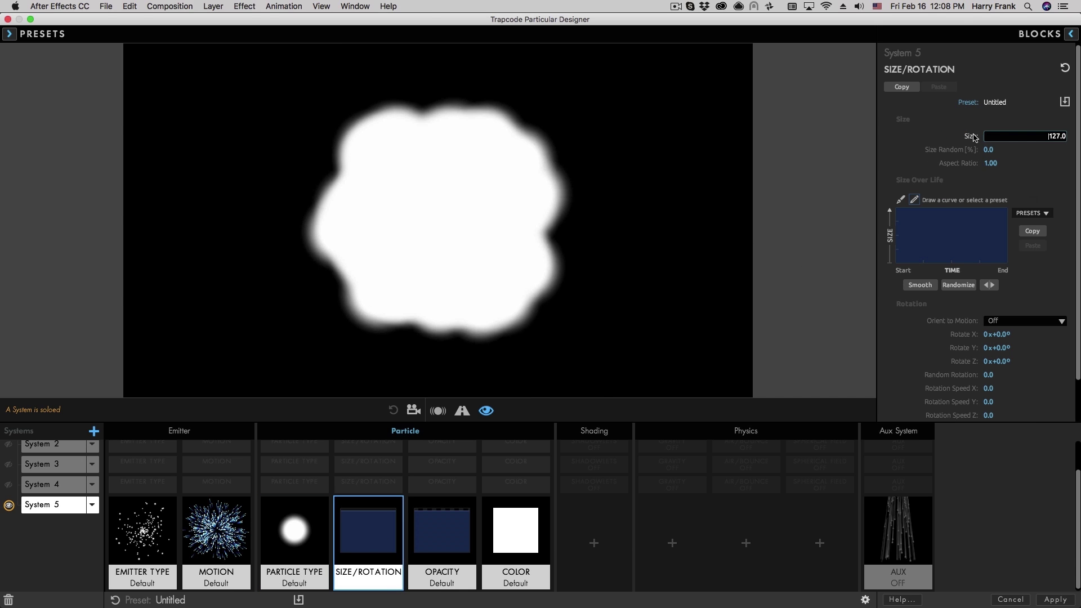
text(48)
key(Return)
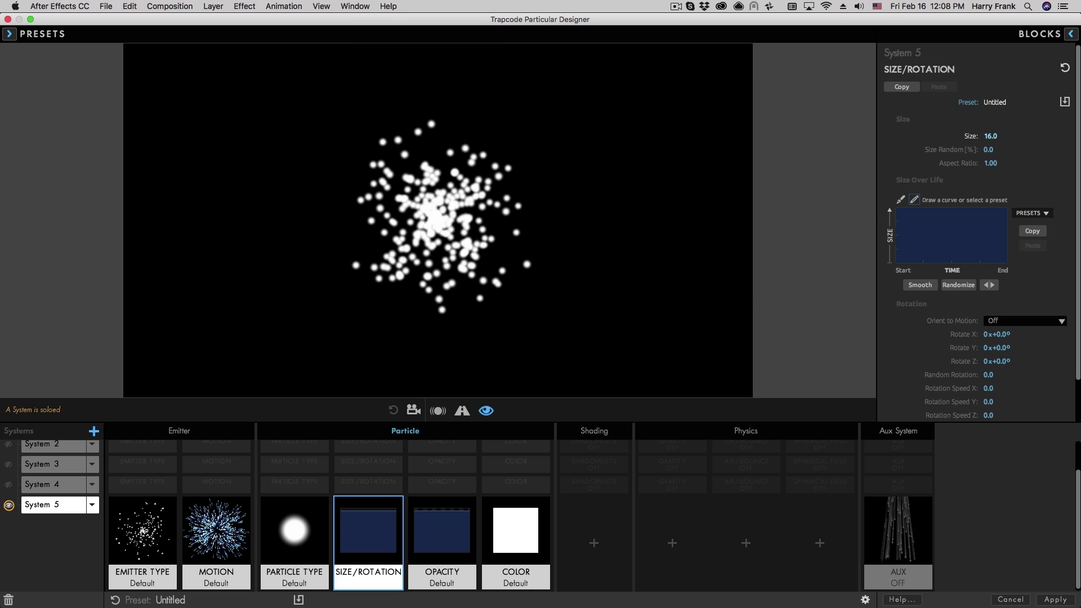
- Set System 5's particle type to Square
click(295, 529)
click(1016, 119)
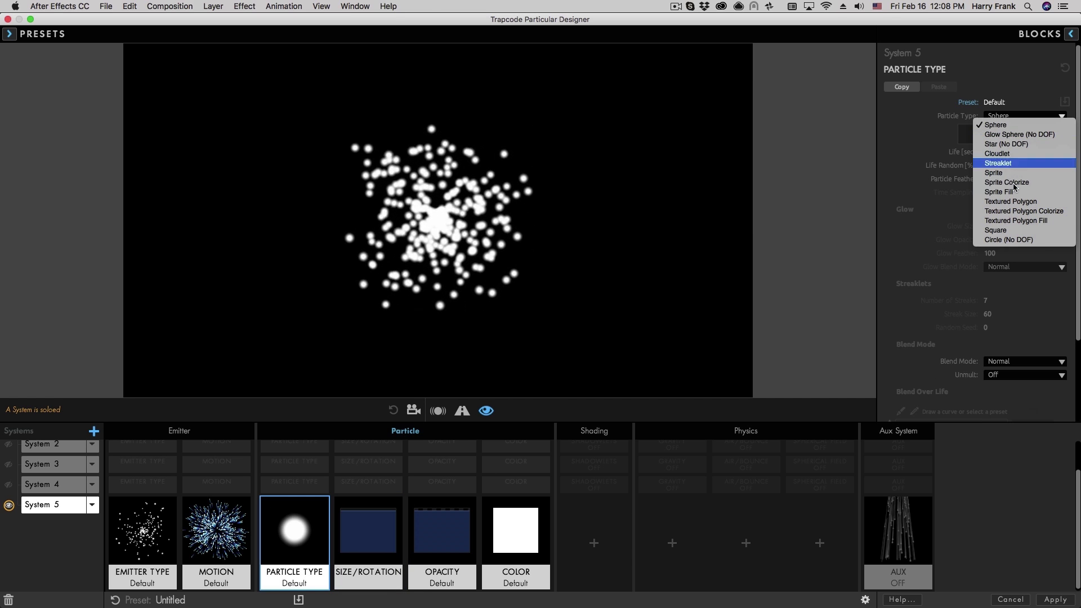
click(996, 231)
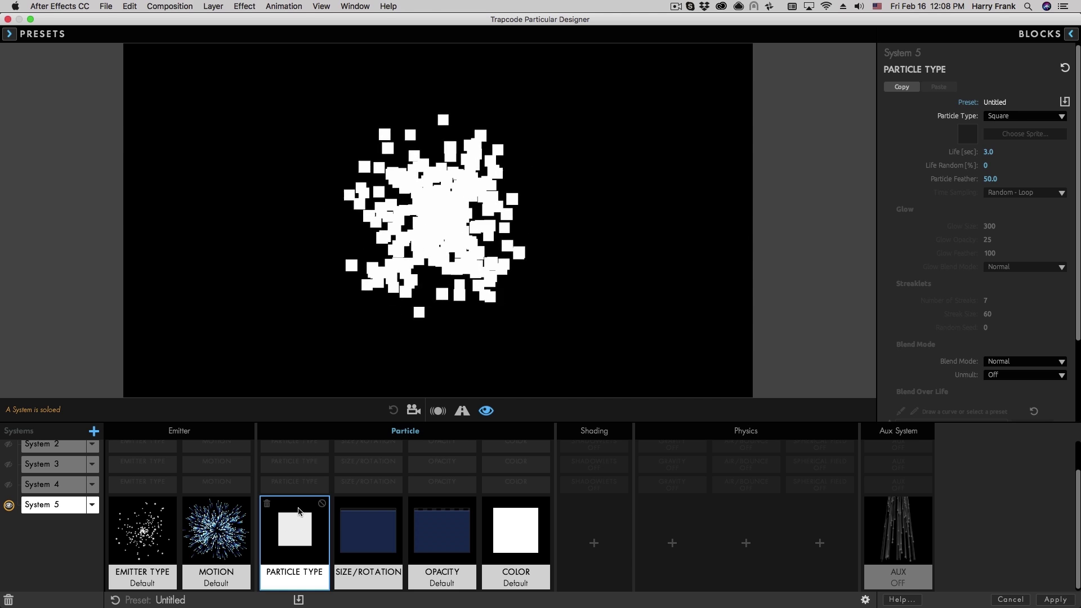
- Change System 5's particle type to Circle (No DOF)
click(1002, 120)
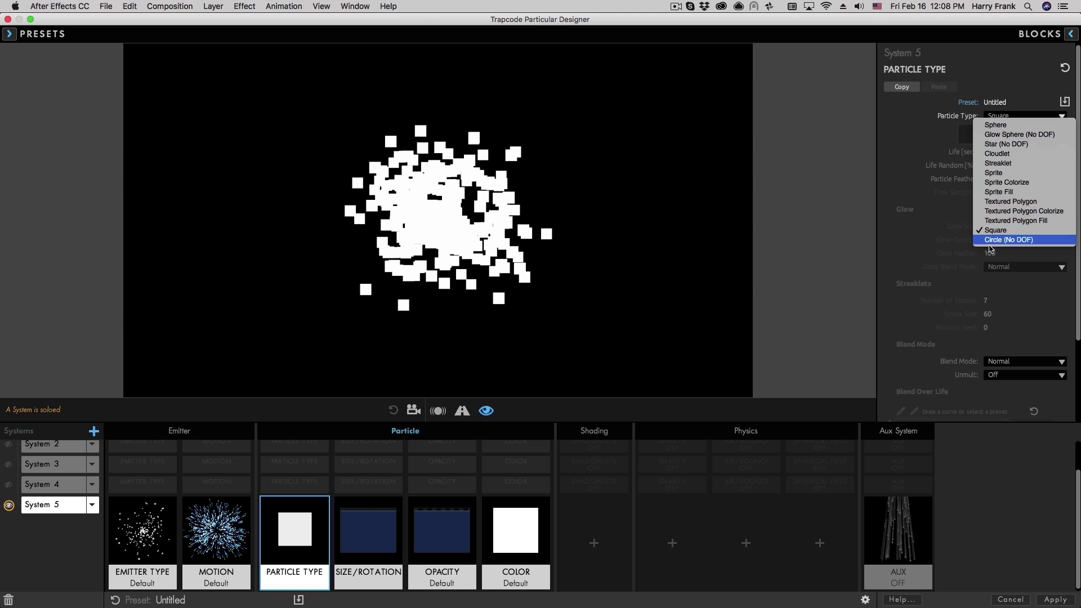
click(994, 241)
click(1030, 117)
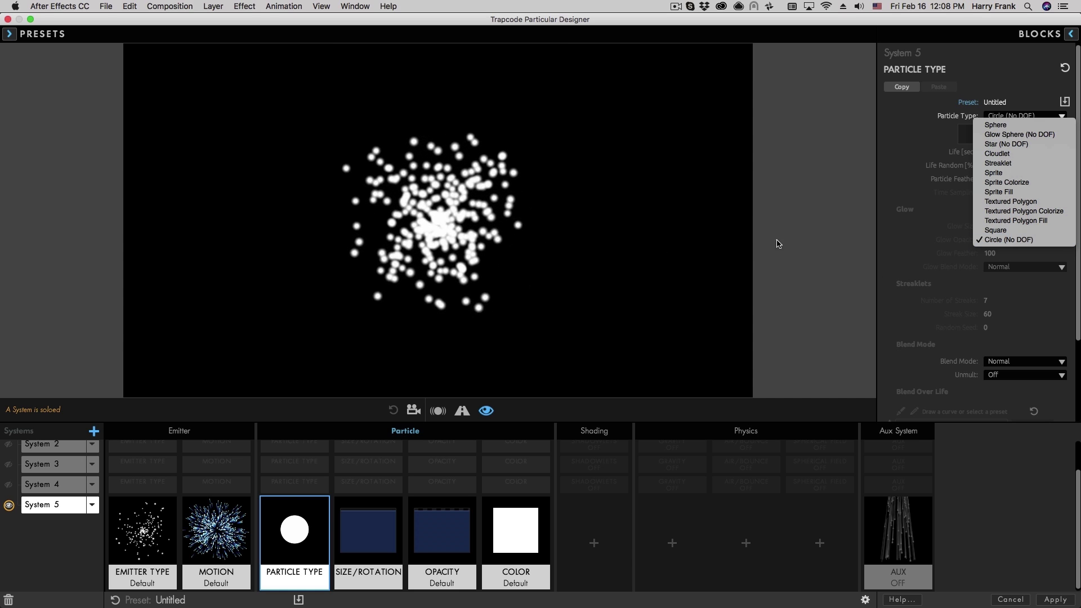
click(918, 290)
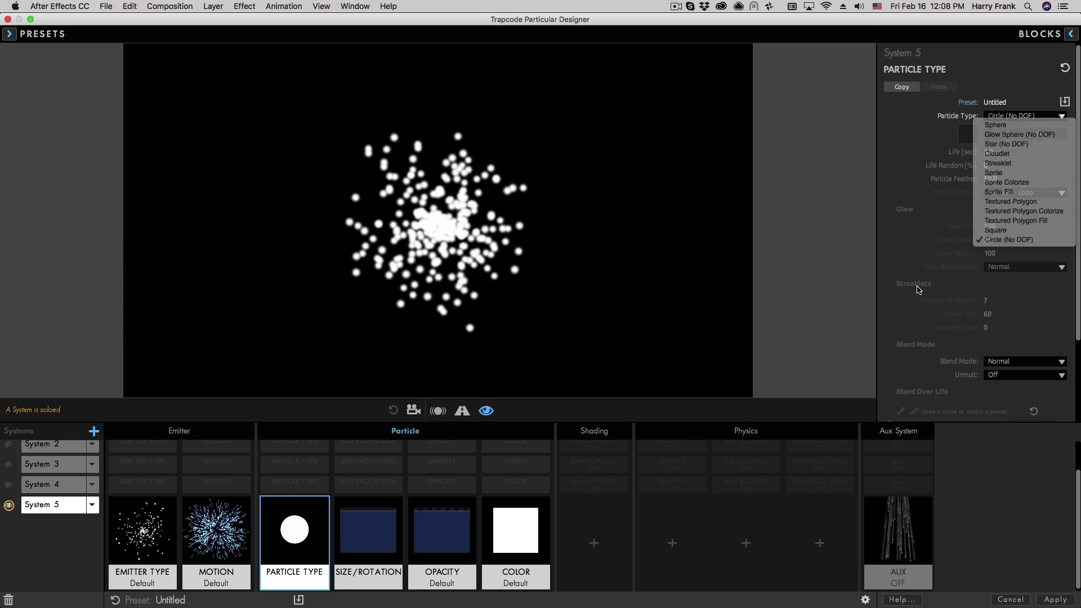
- Try Size 19 and Aspect Ratio 8 on System 5's particles, then restore the Size/Rotation defaults and end the solo
click(372, 533)
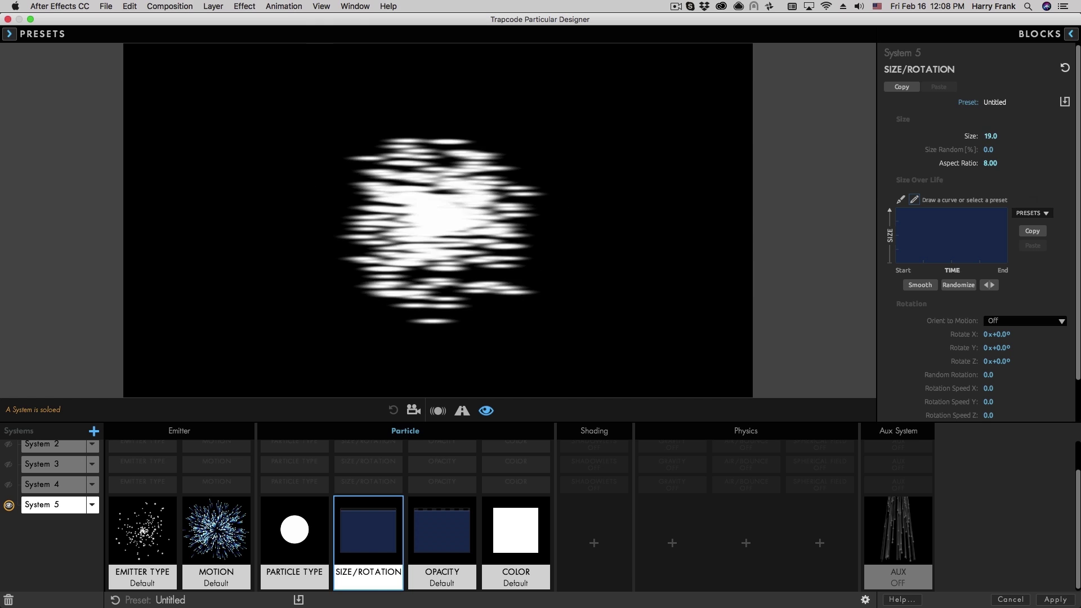
drag(989, 136, 998, 136)
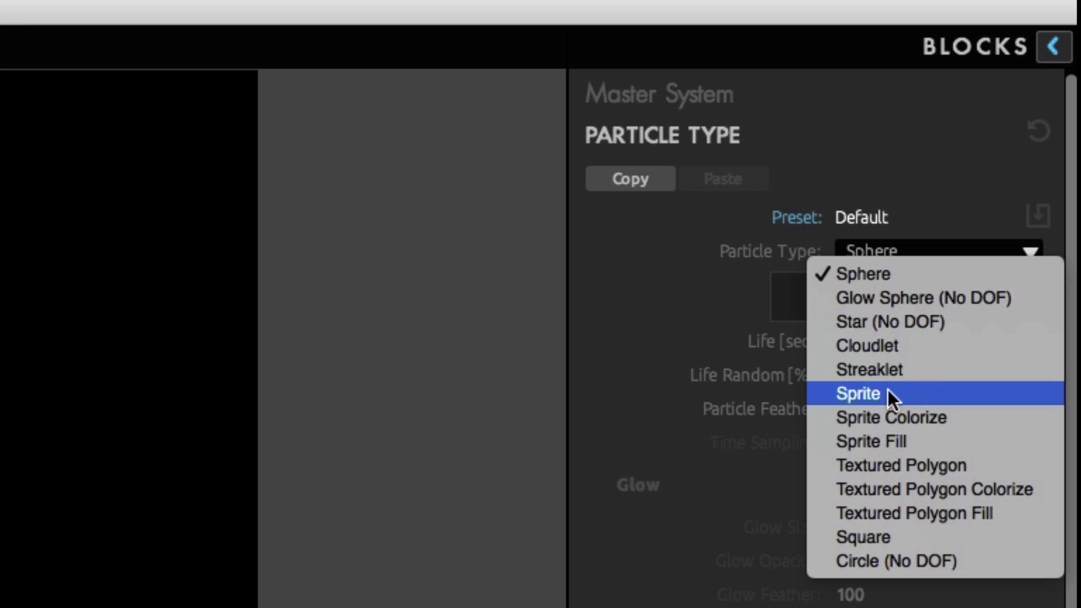
- Give the Master System's Sprite particles the 8pt Star image from 2D Shapes and increase their Size
click(889, 394)
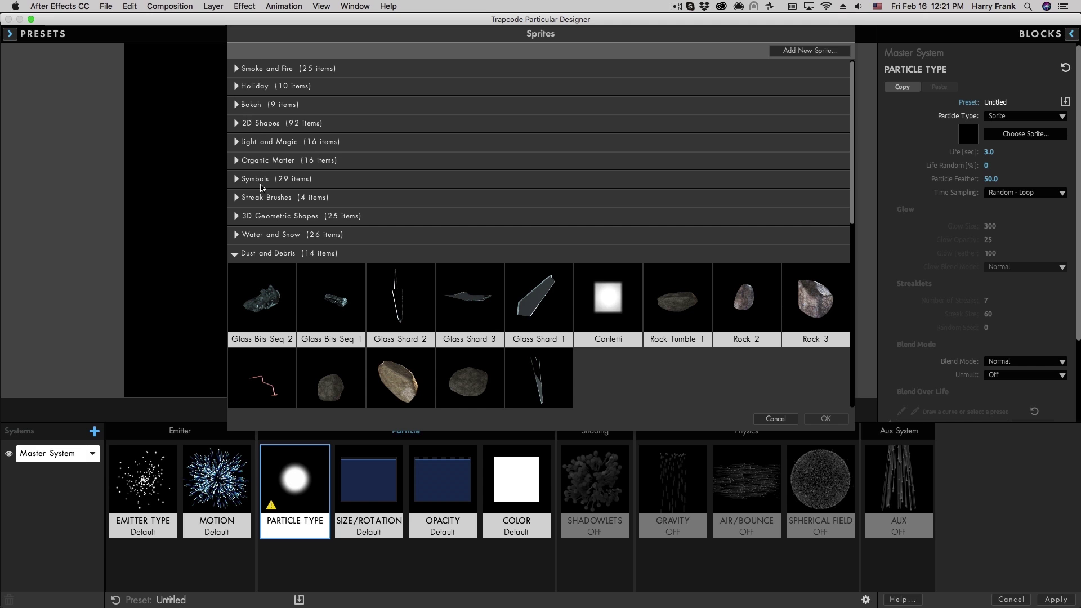
click(244, 126)
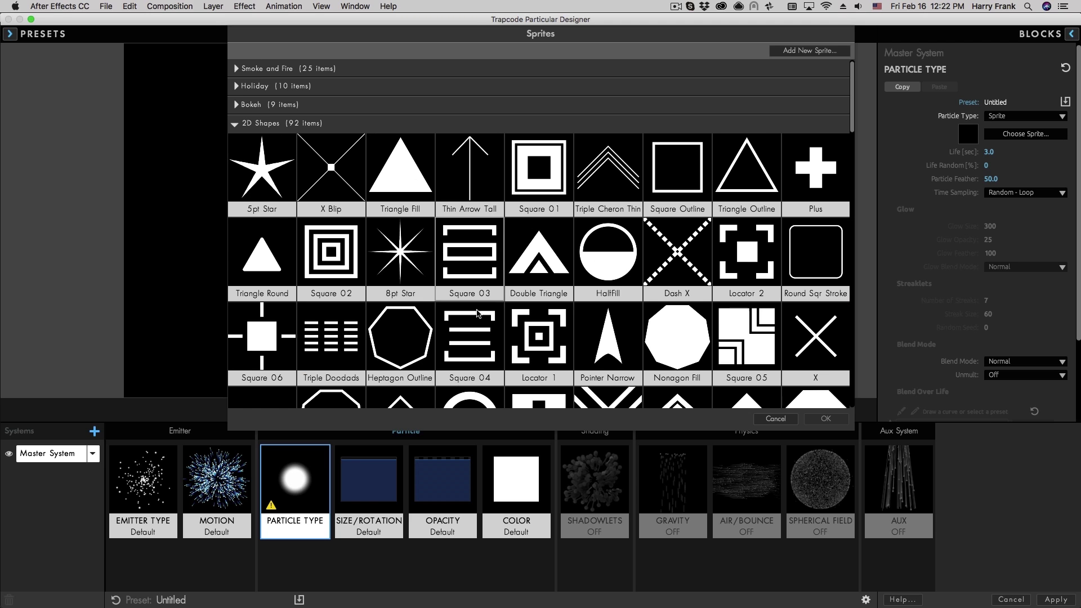
double_click(411, 259)
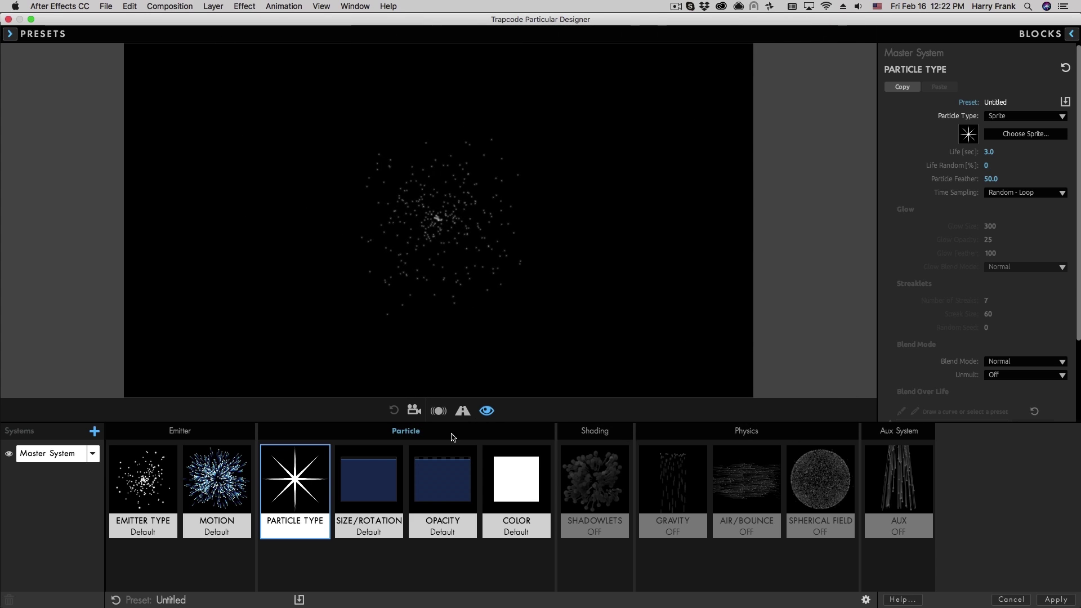
click(369, 485)
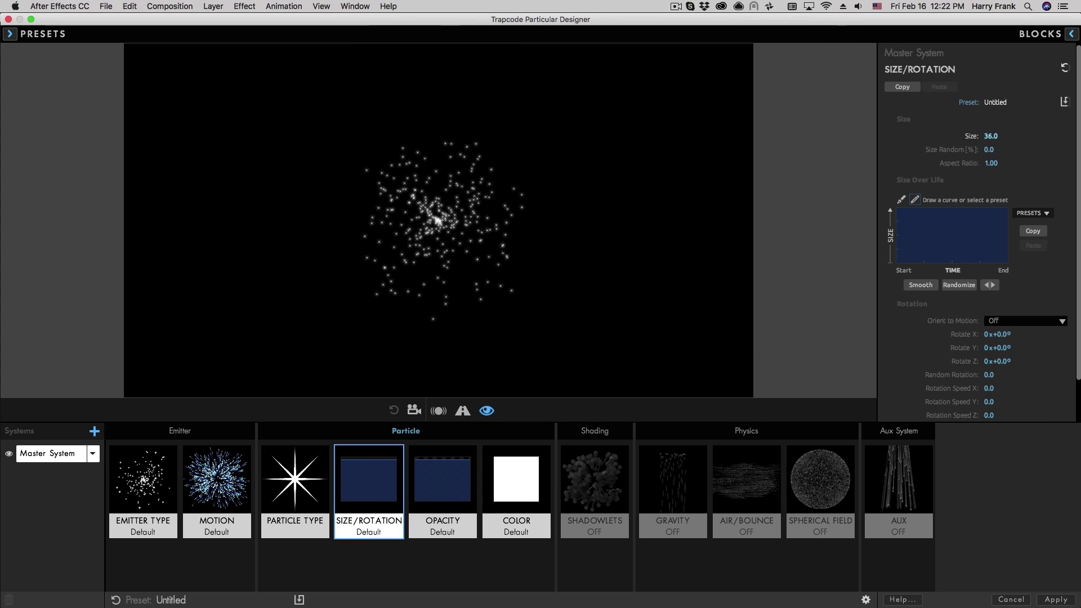
drag(990, 135, 989, 136)
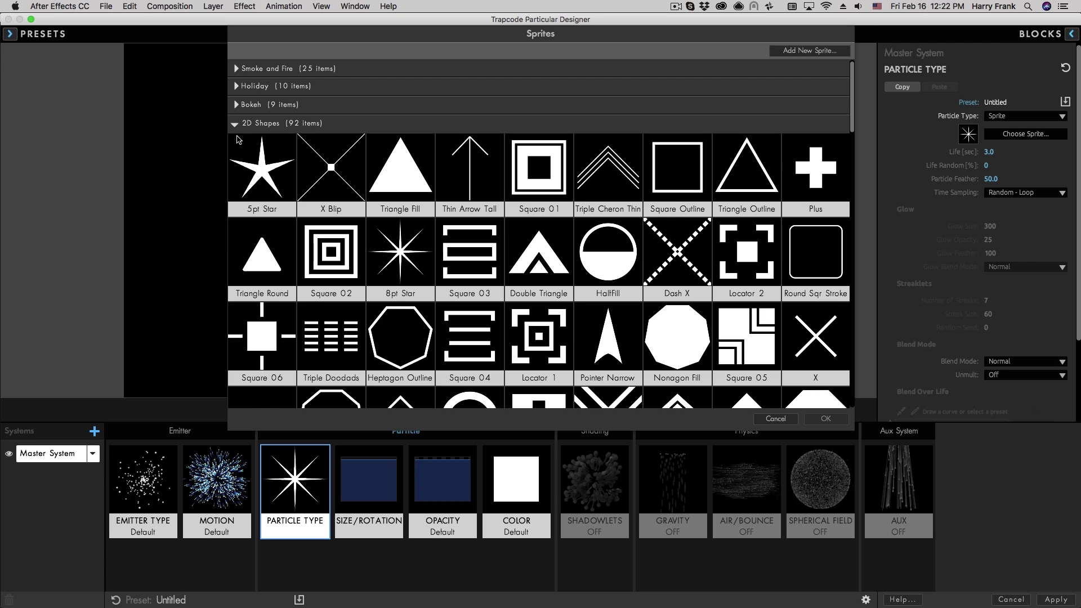
- Replace the Master System's sprite with Icosa 2 from the 3D Geometric Shapes collection
click(235, 123)
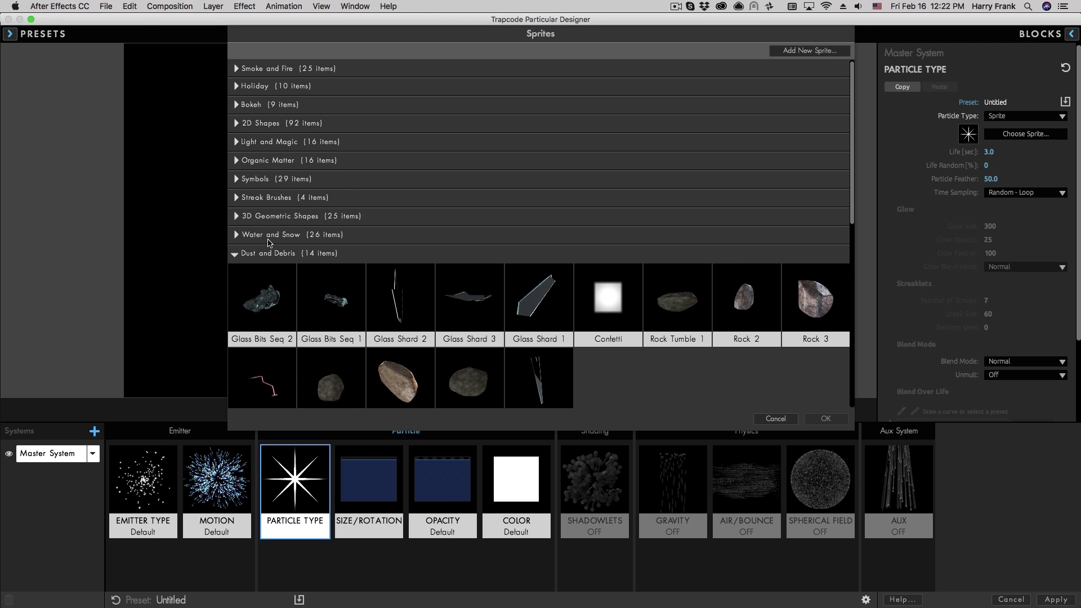
click(270, 216)
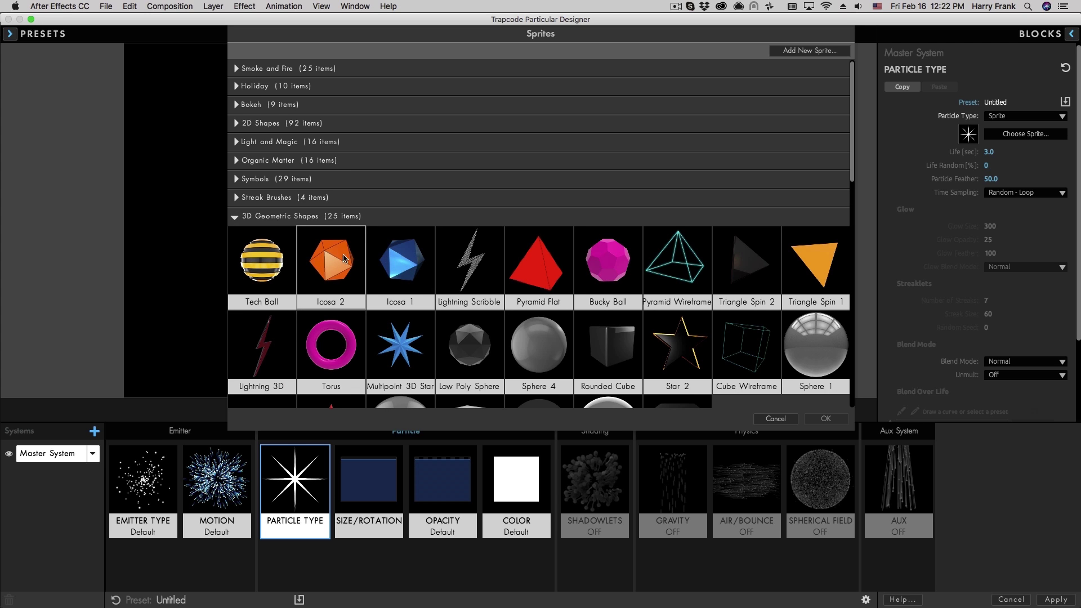
double_click(341, 262)
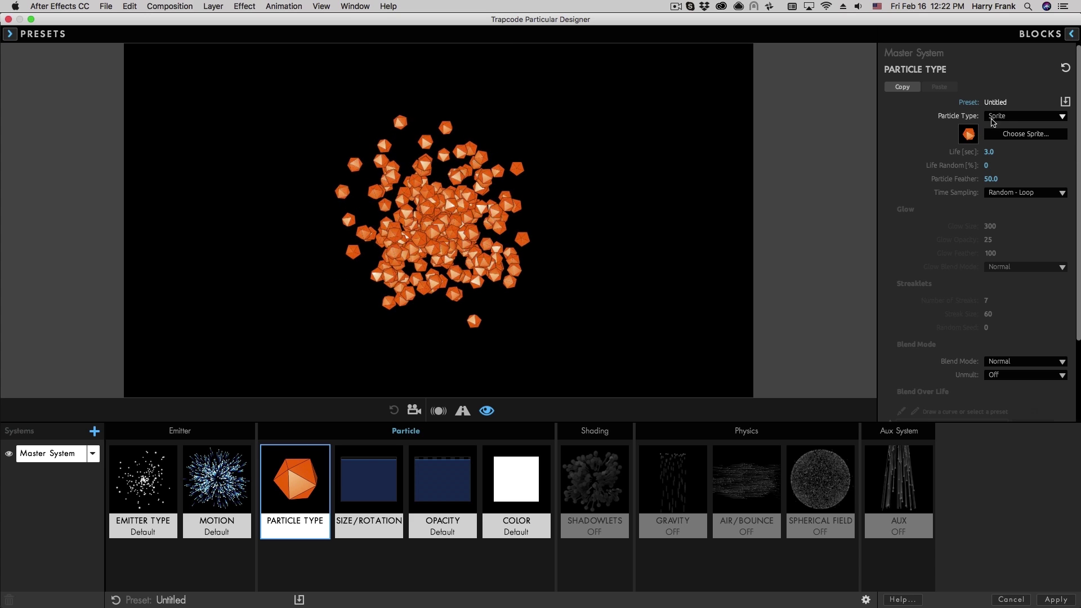
- Set the Master System's particle color to a saturated blue
click(519, 493)
click(994, 149)
click(644, 201)
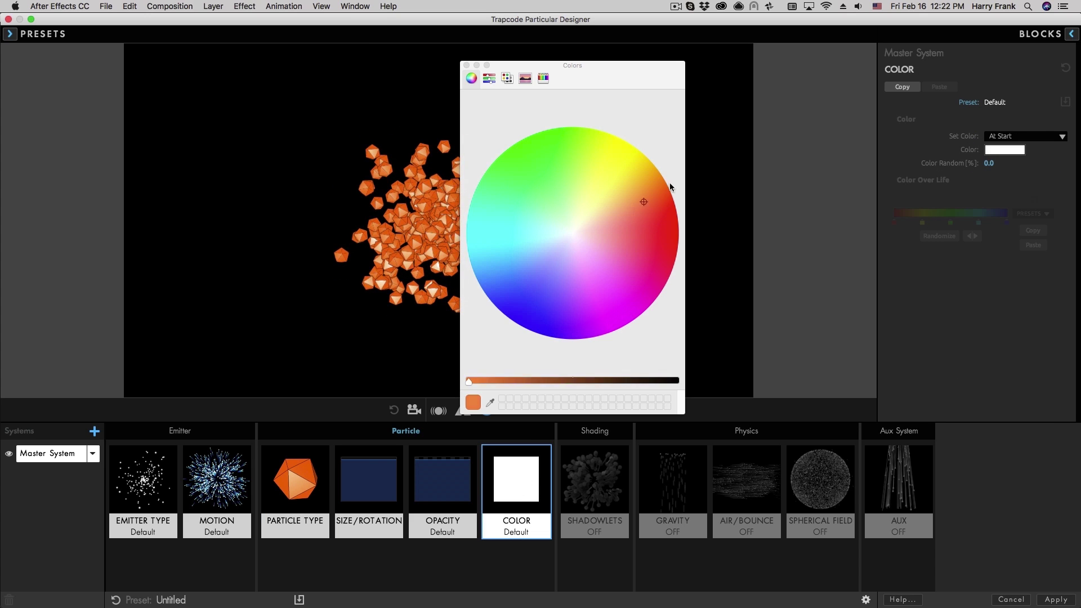
click(671, 206)
mouse_move(671, 206)
mouse_down()
mouse_move(519, 154)
mouse_move(488, 295)
mouse_up()
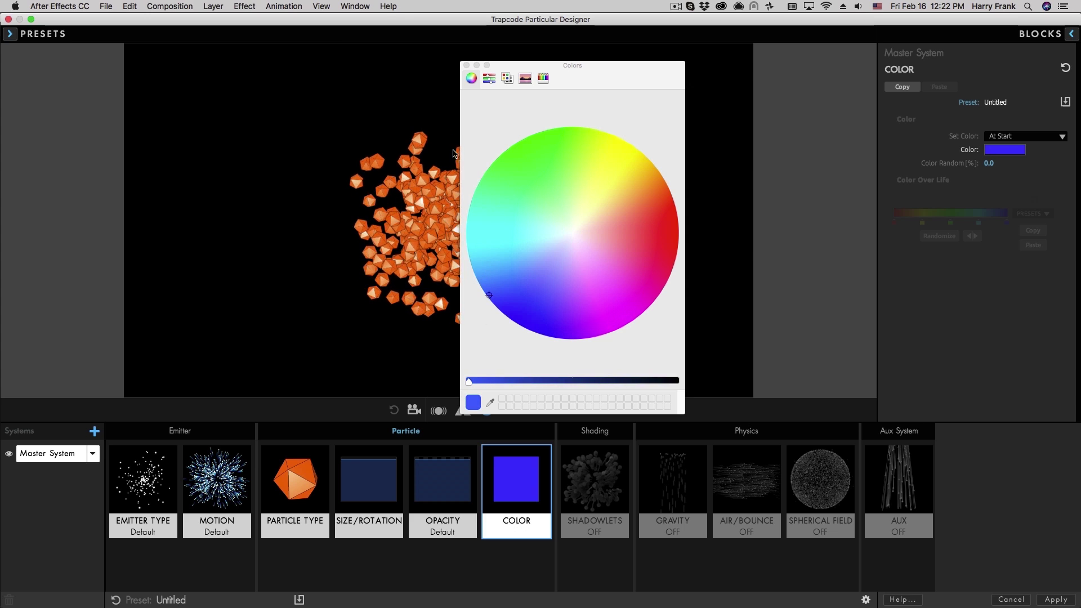
click(466, 66)
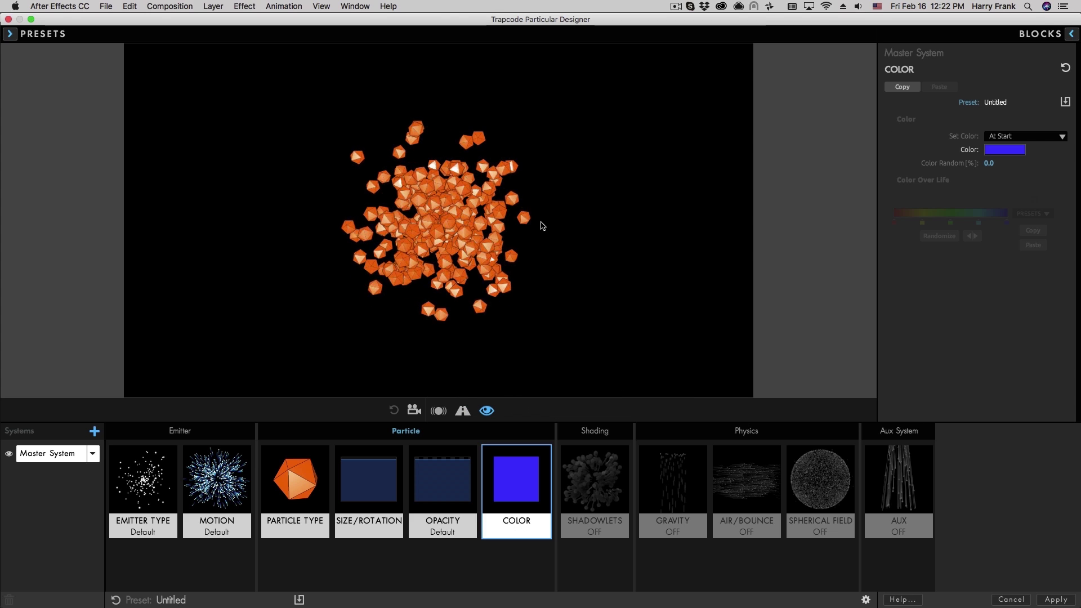
- Switch the Master System's particle type to Sprite Colorize and then to Sprite Fill
click(307, 482)
click(1011, 116)
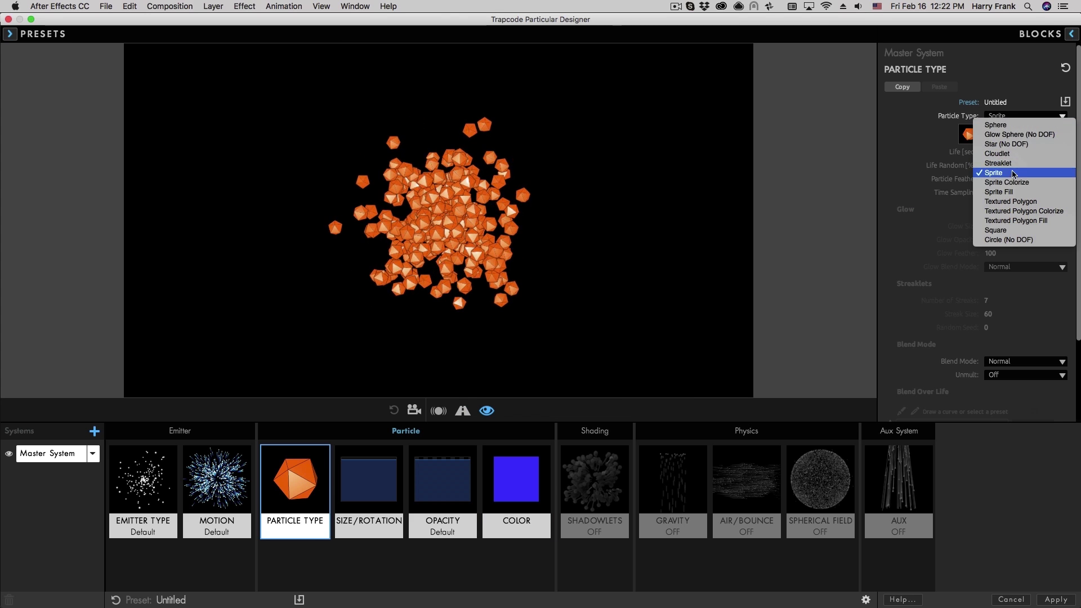
click(1001, 183)
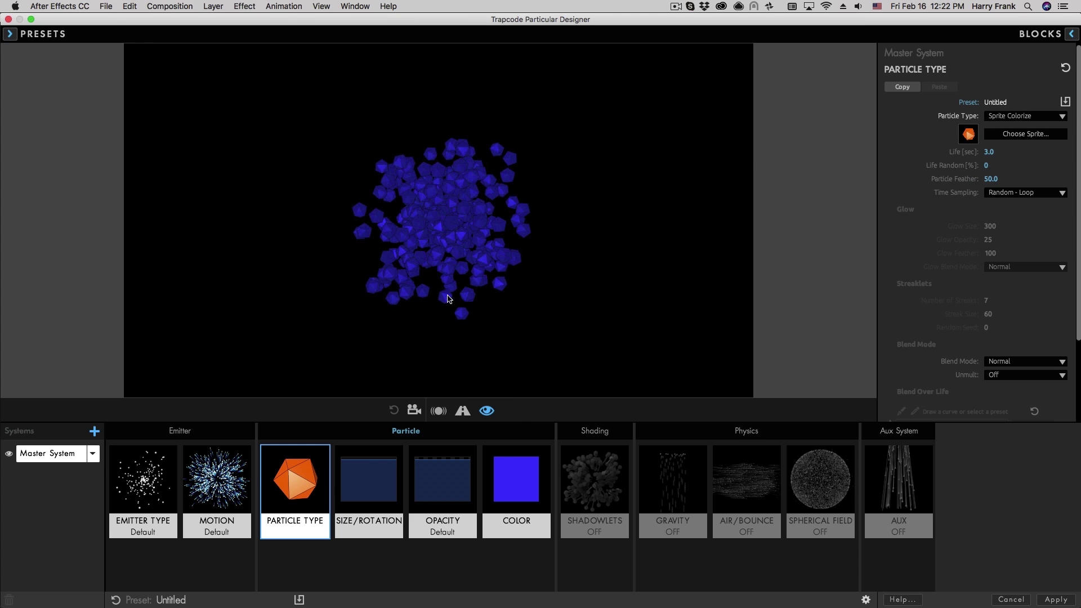
click(1007, 116)
click(1005, 183)
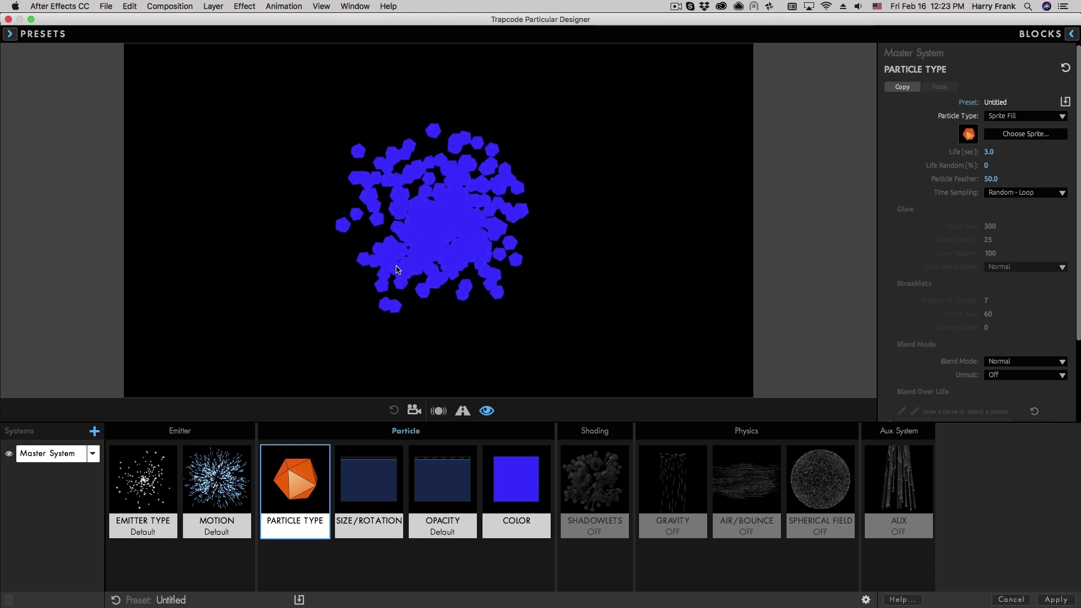
click(1005, 194)
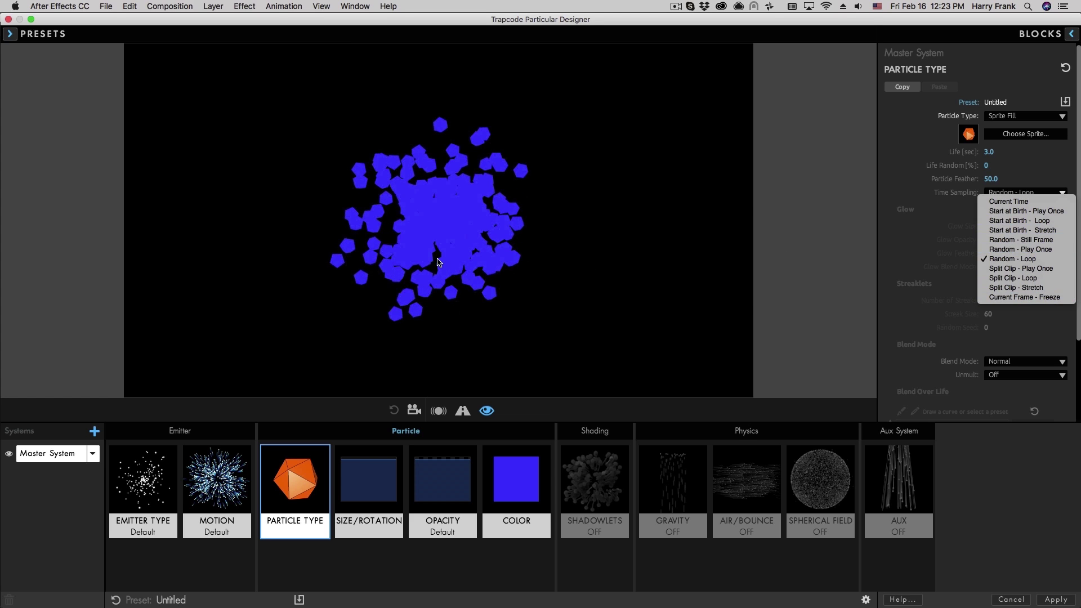
click(333, 203)
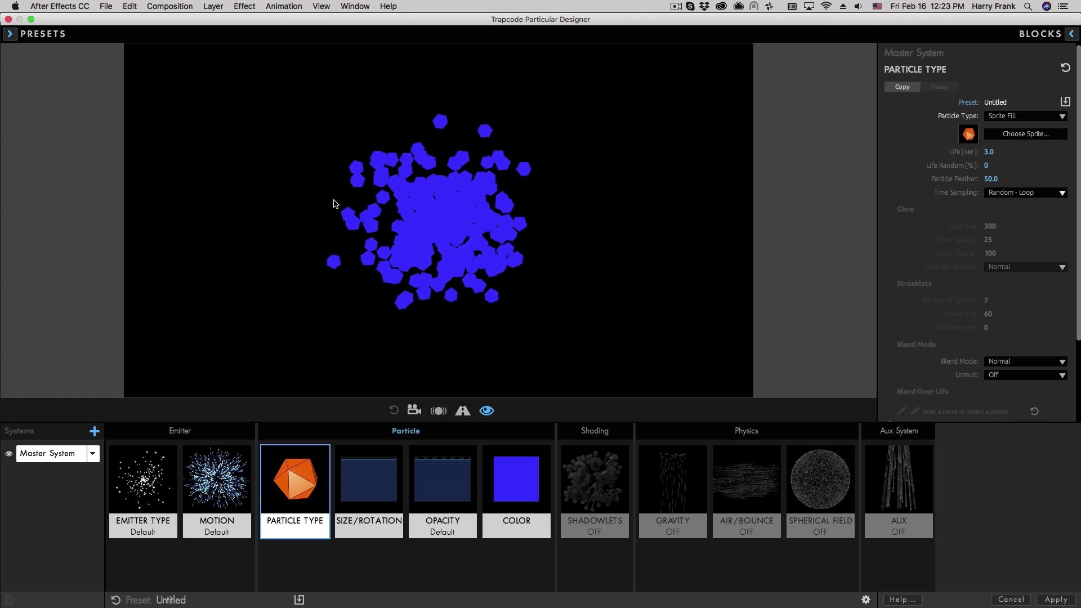
click(1006, 195)
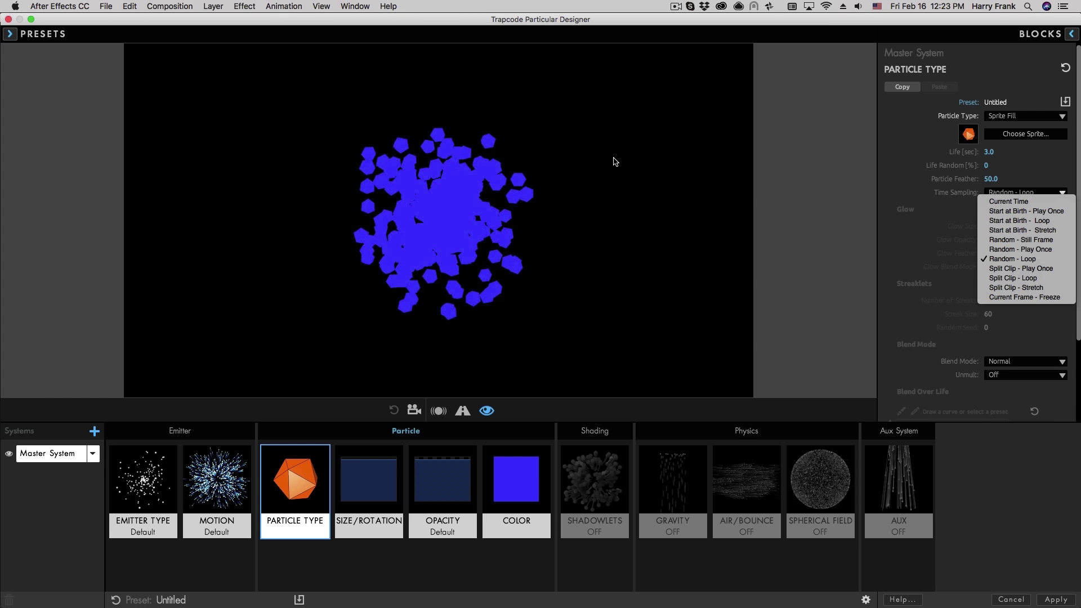
click(566, 229)
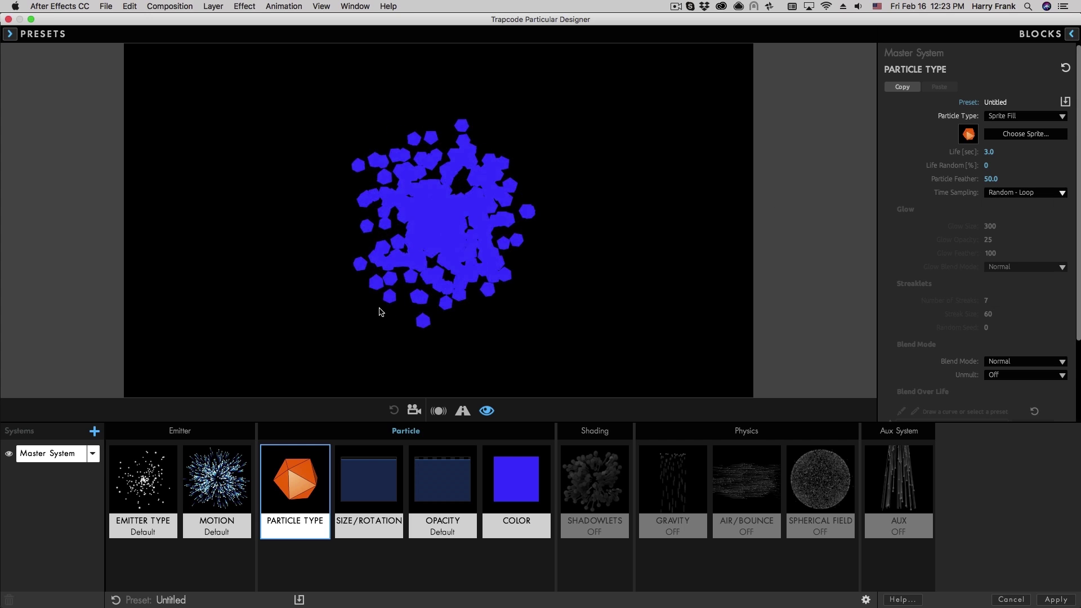